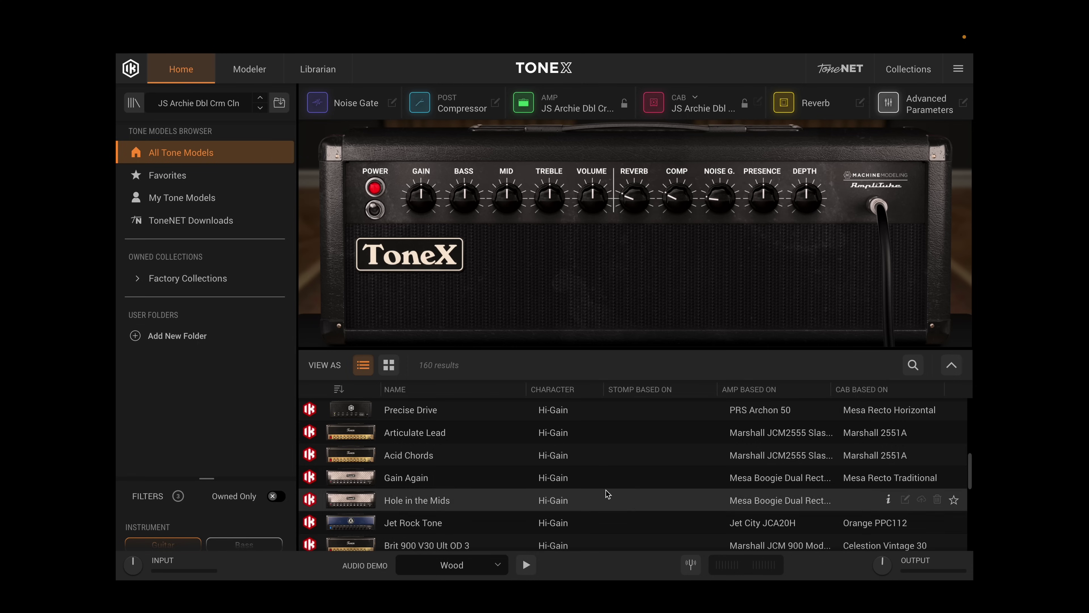
Open the preset browser, look through My Presets and list all presets
{"action": "left_click", "coordinate": [135, 106]}
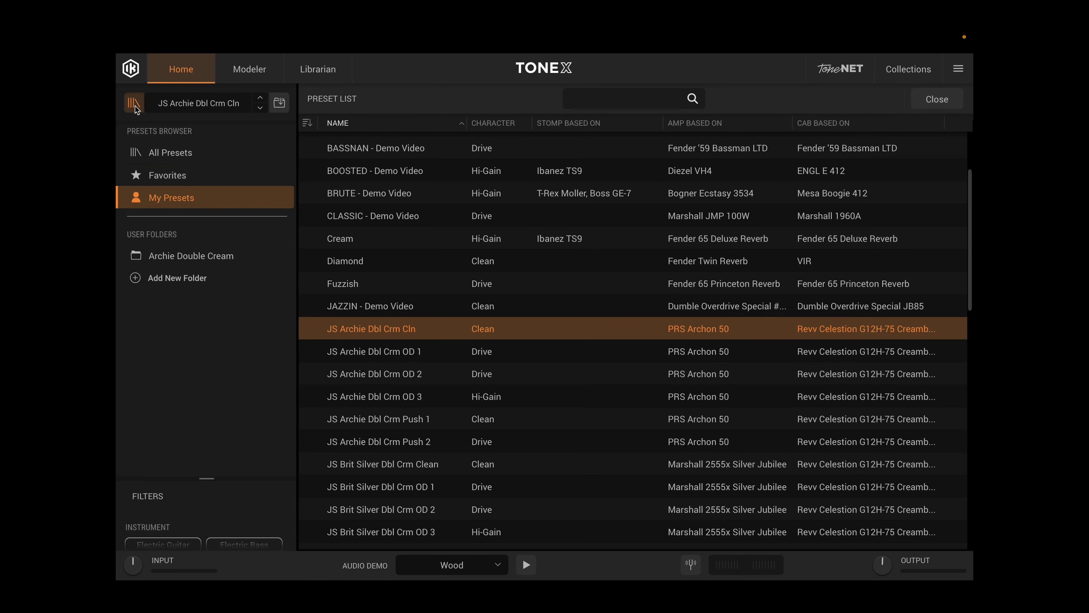
{"action": "left_click", "coordinate": [134, 105]}
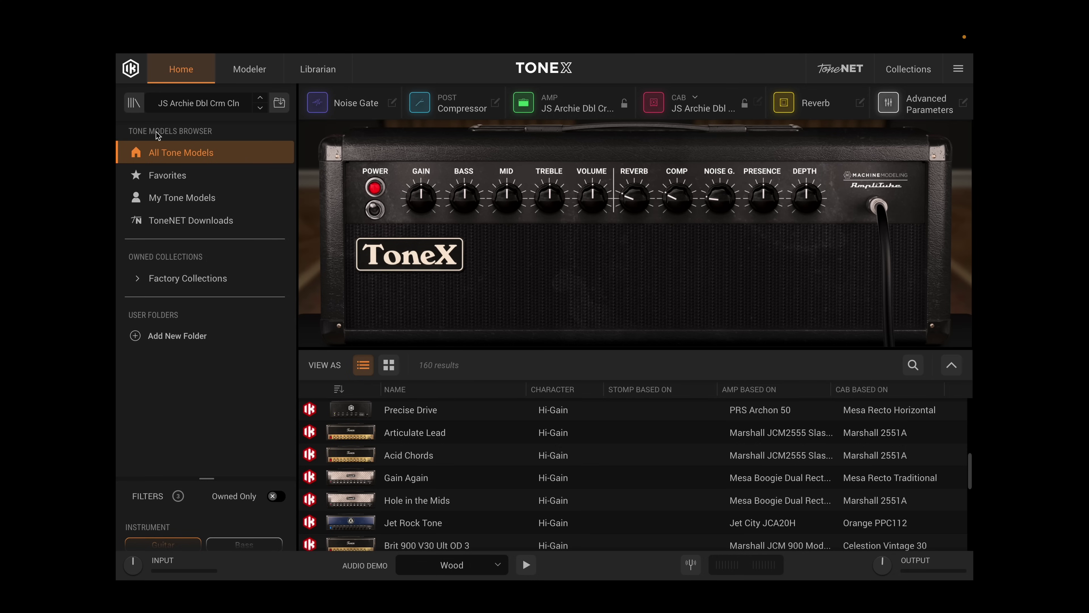
{"action": "left_click", "coordinate": [136, 108]}
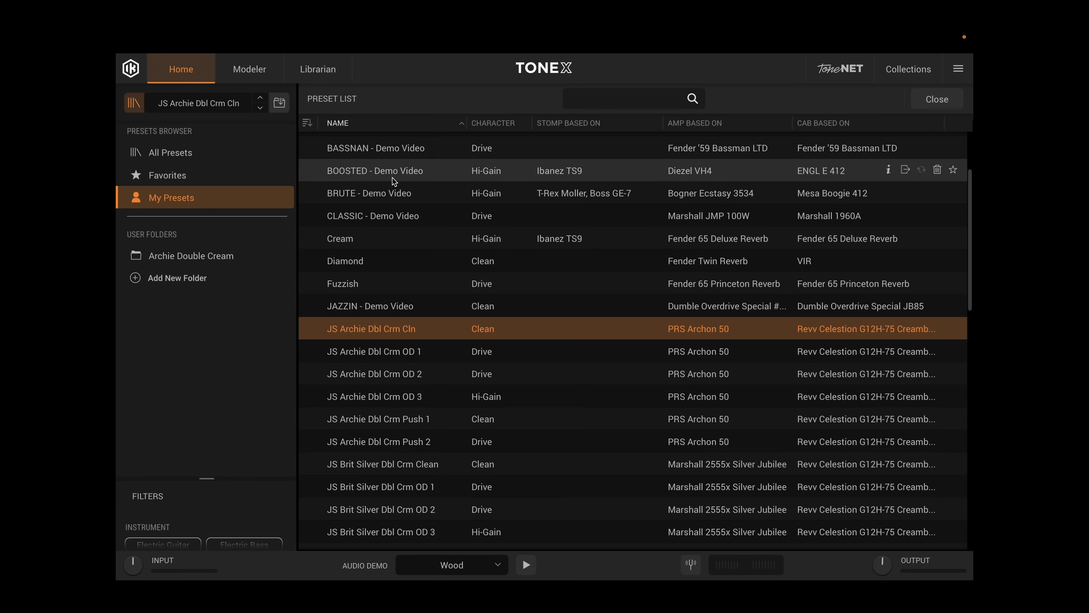
{"action": "scroll", "coordinate": [429, 266], "scroll_direction": "down", "scroll_amount": 10}
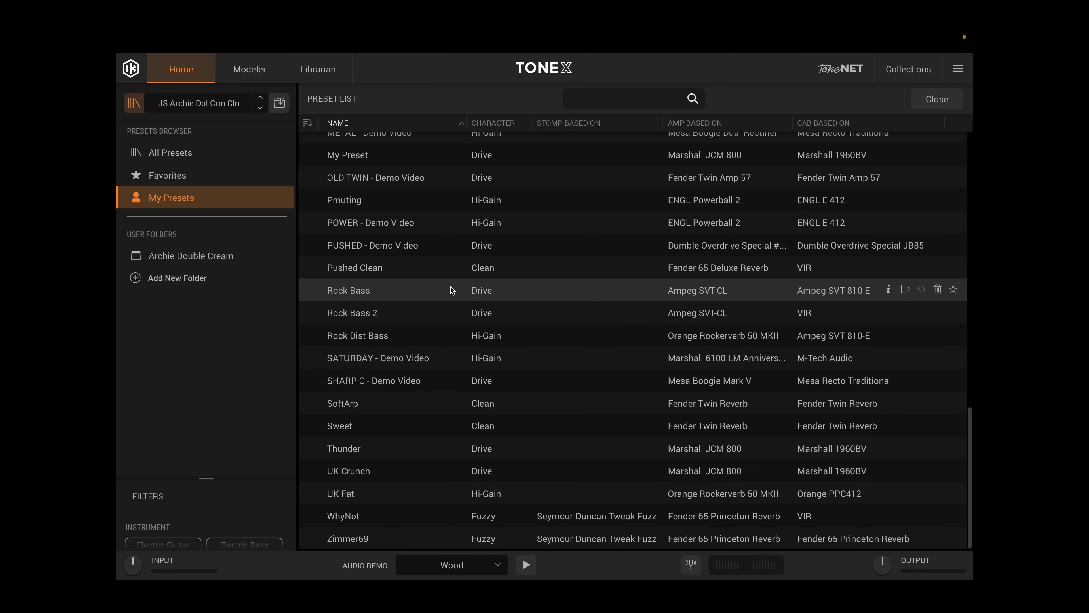
{"action": "scroll", "coordinate": [518, 287], "scroll_direction": "up", "scroll_amount": 10}
{"action": "left_click", "coordinate": [197, 153]}
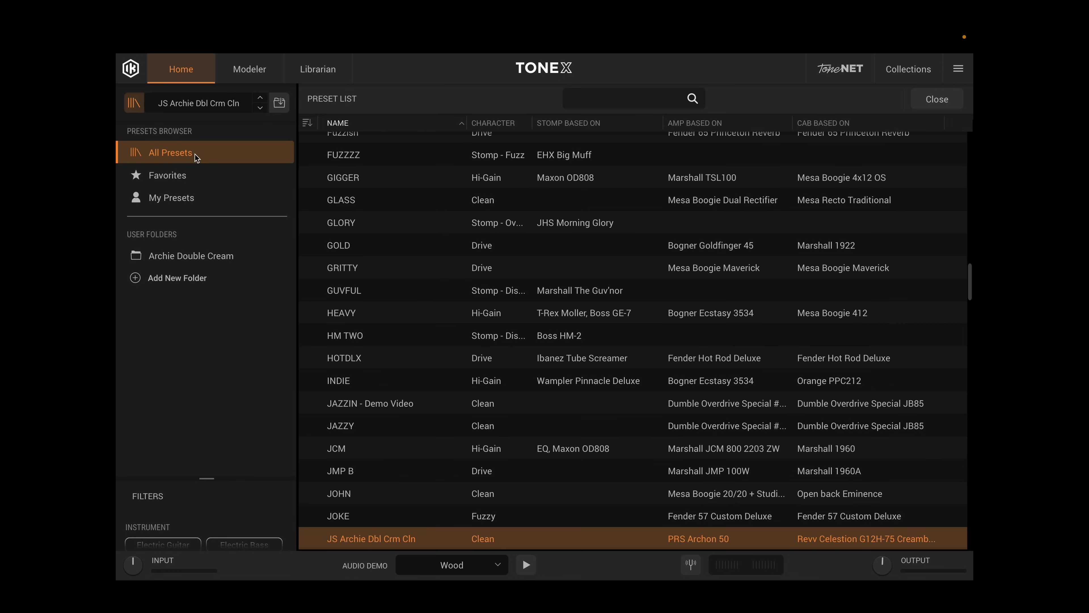
{"action": "left_click", "coordinate": [183, 172]}
{"action": "left_click", "coordinate": [183, 163]}
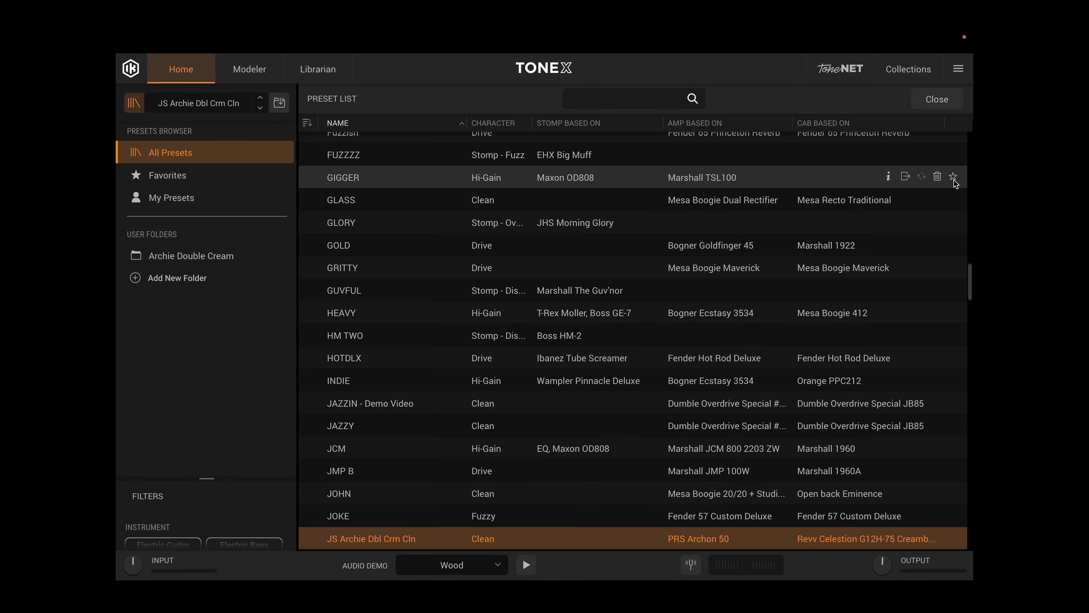
Mark the GIGGER and GLASS presets as favorites and display the favorites list
{"action": "left_click", "coordinate": [953, 177]}
{"action": "left_click", "coordinate": [953, 200]}
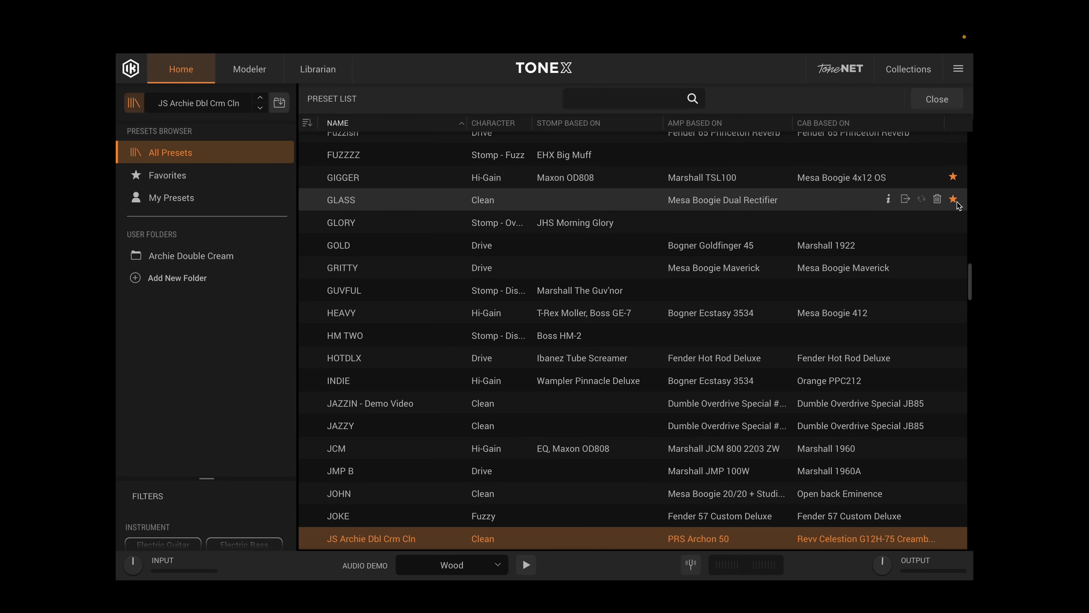
{"action": "left_click", "coordinate": [178, 174]}
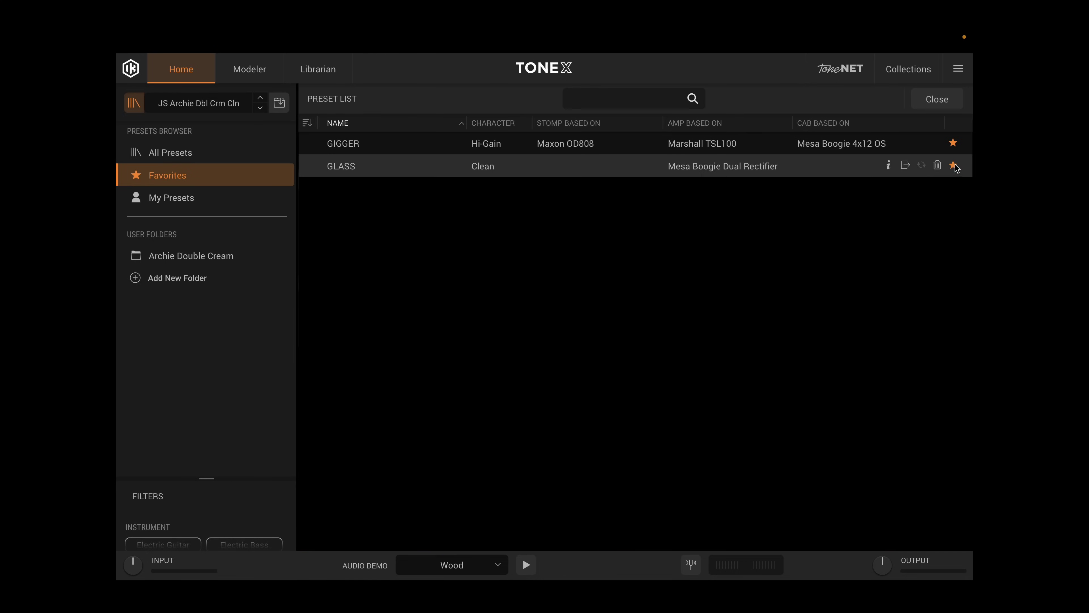
Remove the GIGGER and GLASS presets from the favorites
{"action": "left_click", "coordinate": [952, 143]}
{"action": "left_click", "coordinate": [953, 165]}
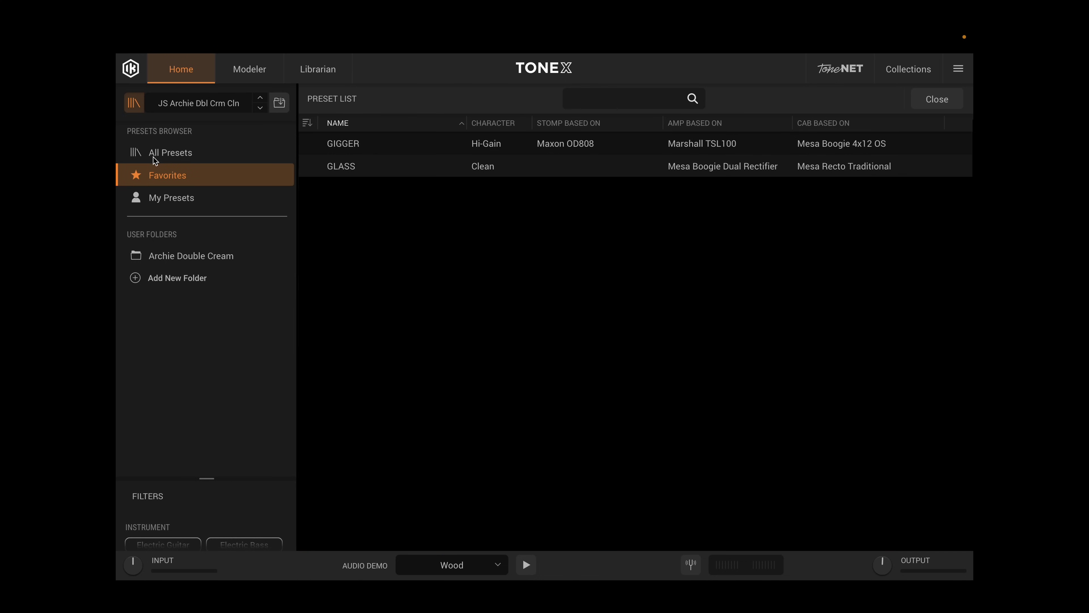
{"action": "left_click", "coordinate": [178, 175]}
Look through the full preset list and the My Presets collection, including the JS Archie, Brit Silver and Sir Plex presets
{"action": "left_click", "coordinate": [169, 153]}
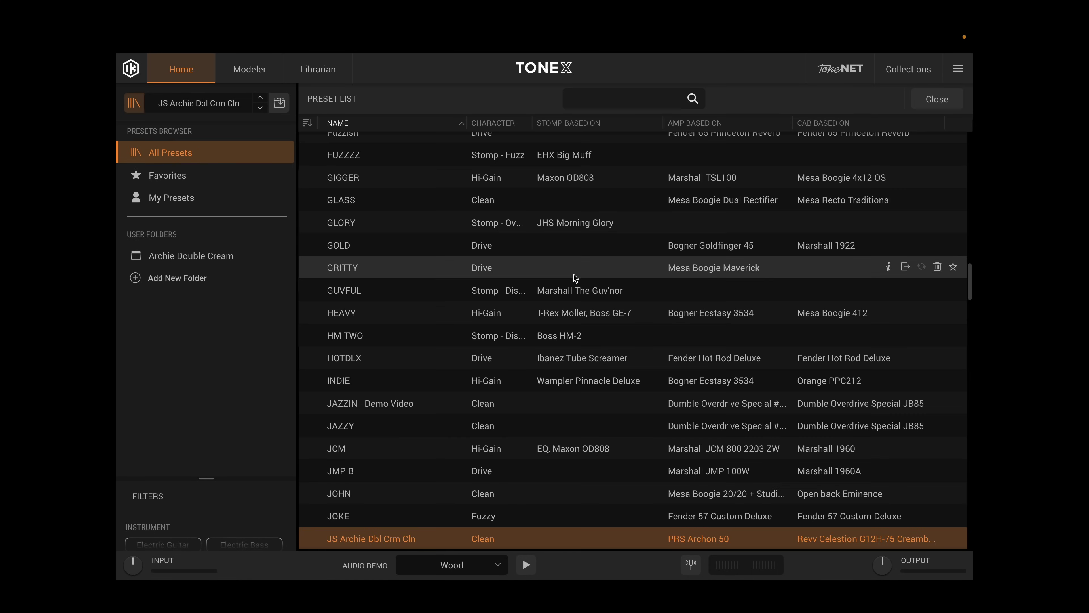
{"action": "scroll", "coordinate": [584, 275], "scroll_direction": "up", "scroll_amount": 5}
{"action": "left_click", "coordinate": [171, 197]}
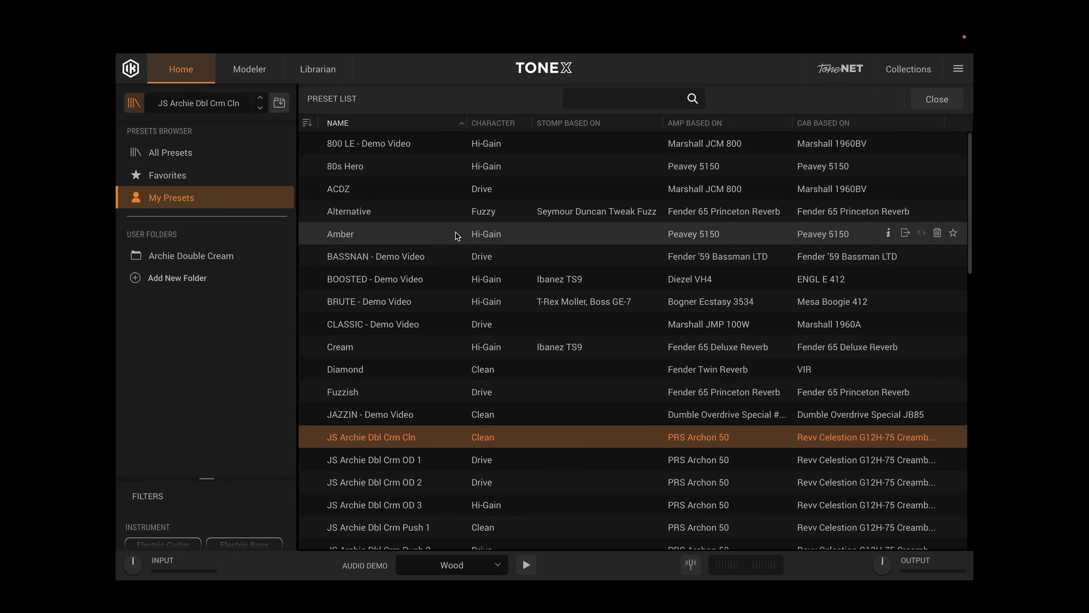
{"action": "scroll", "coordinate": [507, 307], "scroll_direction": "down", "scroll_amount": 5}
{"action": "scroll", "coordinate": [509, 309], "scroll_direction": "up", "scroll_amount": 1}
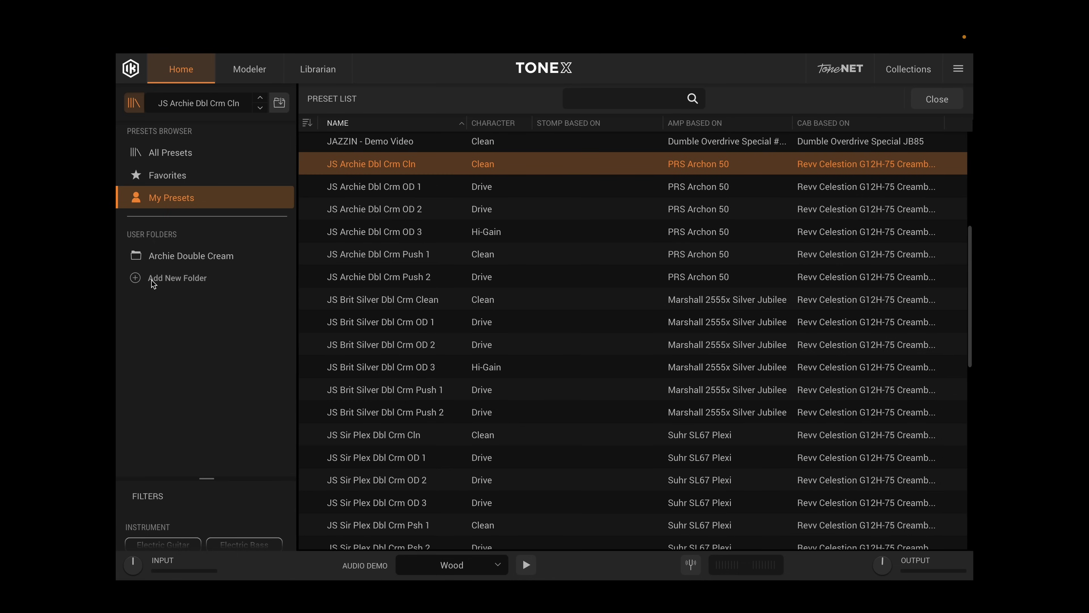
{"action": "left_click", "coordinate": [166, 280]}
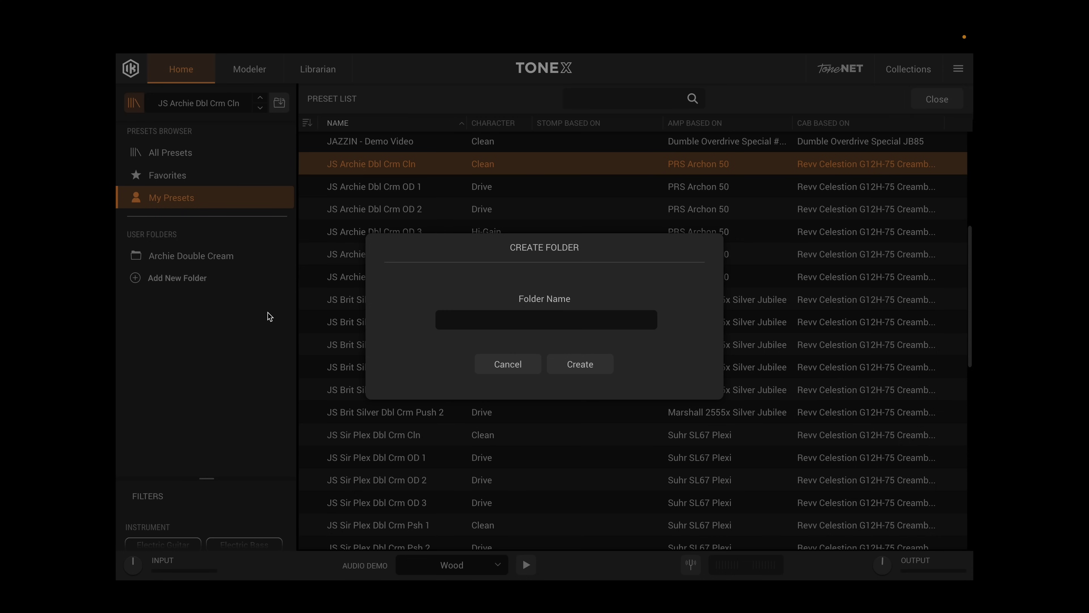
{"action": "left_click", "coordinate": [535, 320]}
{"action": "left_click", "coordinate": [530, 364]}
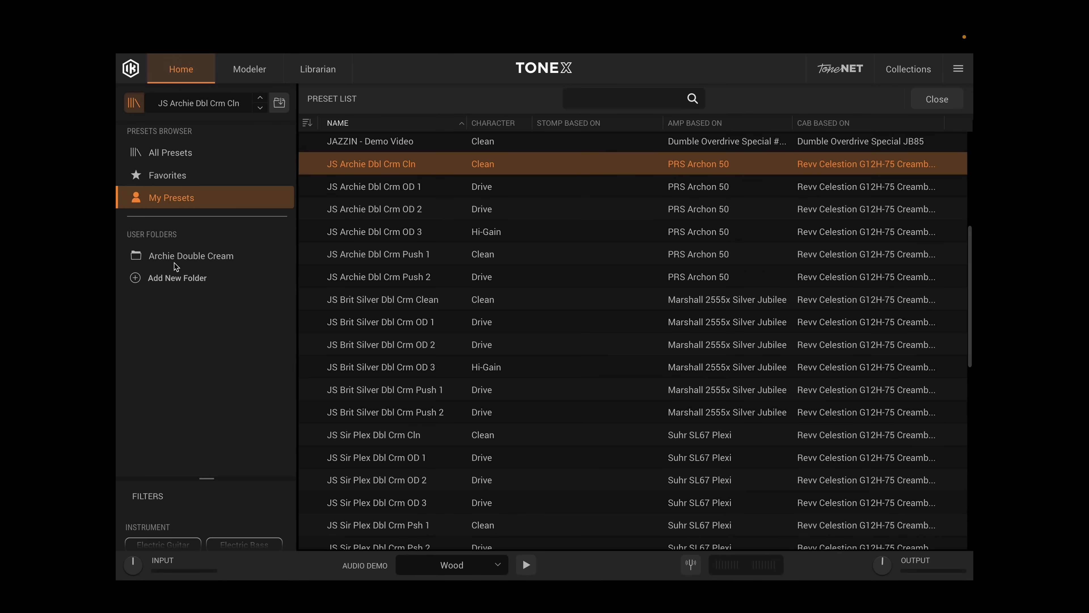
Add the JS Archie Dbl Crm Cln preset from My Presets to the Archie Double Cream folder and check the folder's contents
{"action": "left_click", "coordinate": [160, 258]}
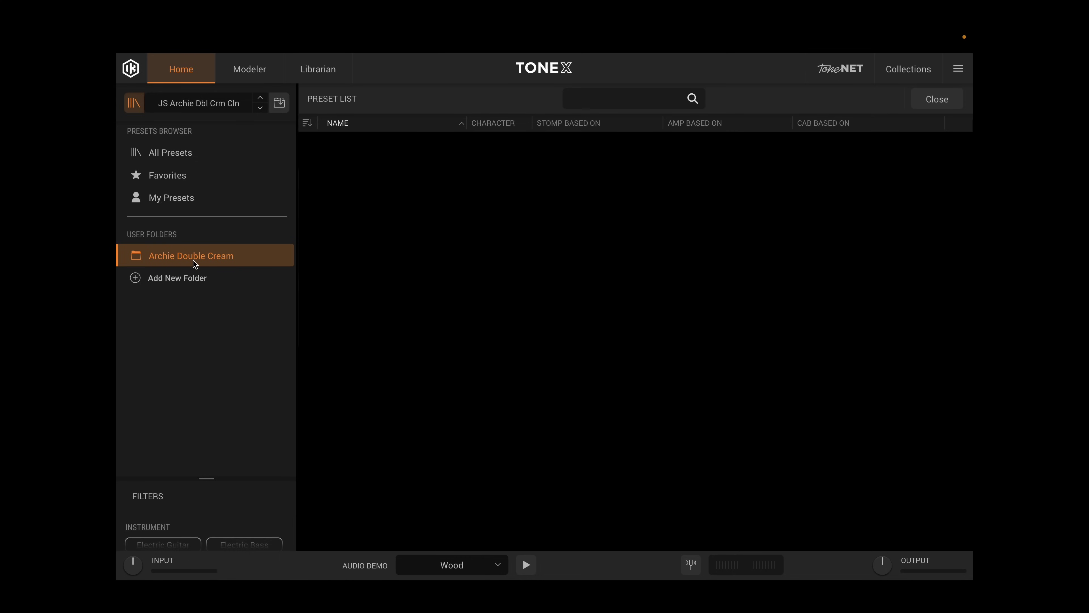
{"action": "left_click", "coordinate": [177, 198]}
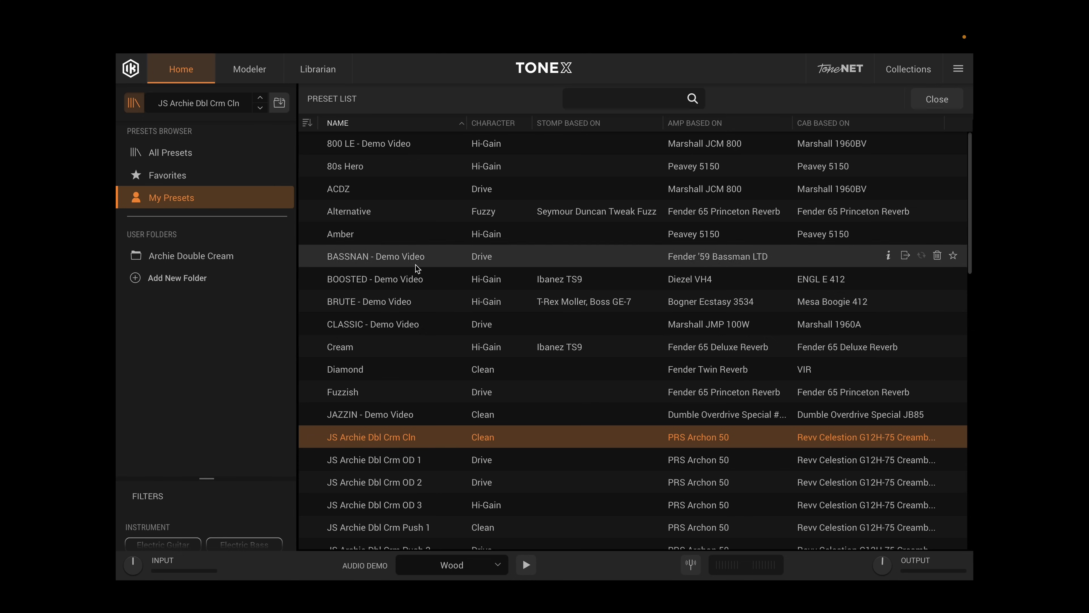
{"action": "scroll", "coordinate": [445, 334], "scroll_direction": "down", "scroll_amount": 3}
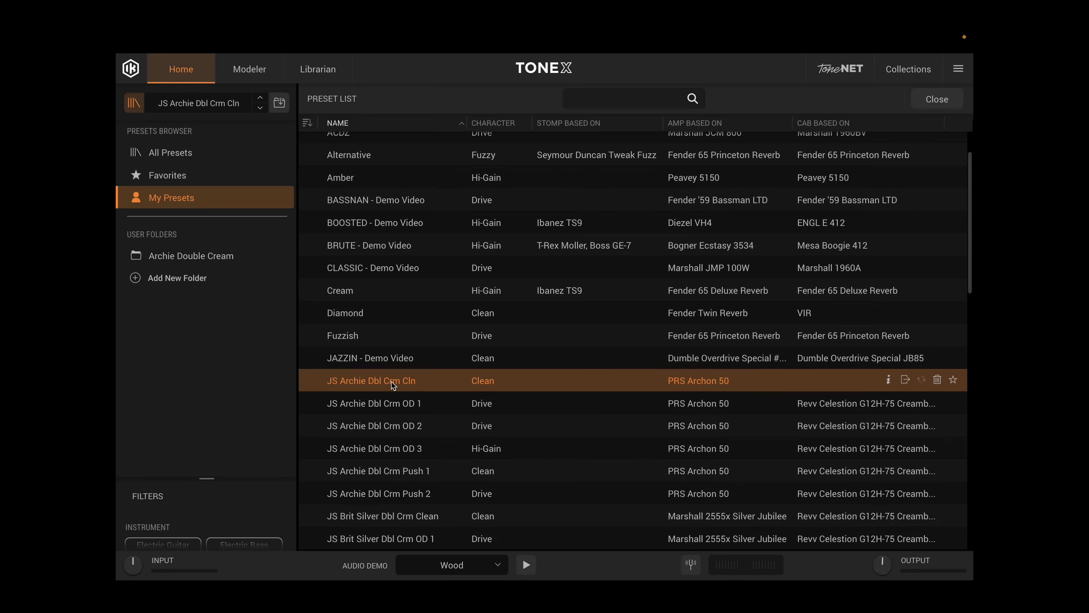
{"action": "left_click_drag", "start_coordinate": [394, 385], "coordinate": [220, 256]}
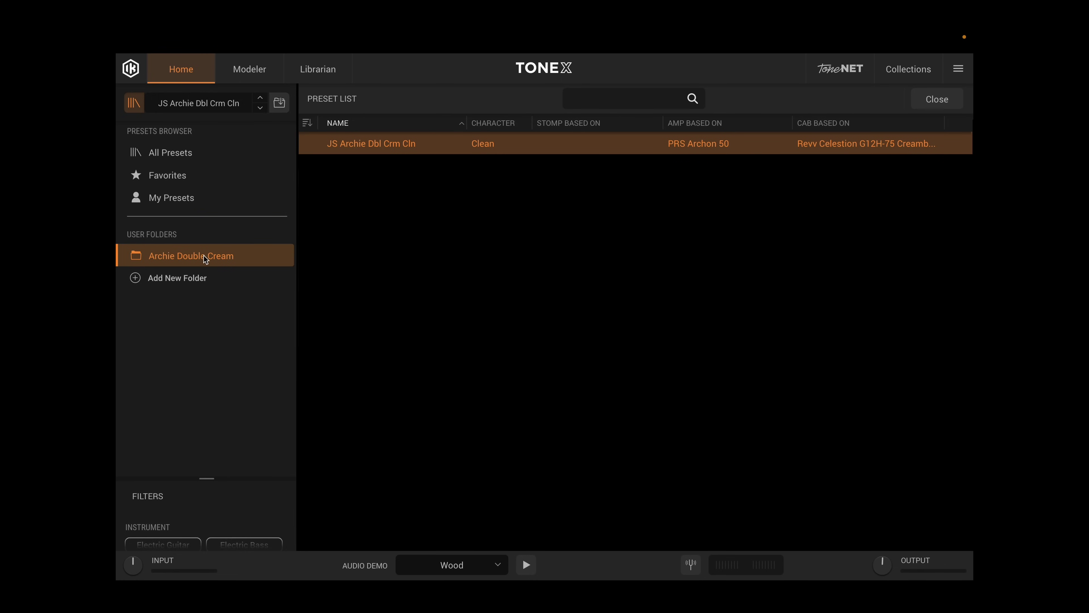
{"action": "left_click", "coordinate": [176, 205]}
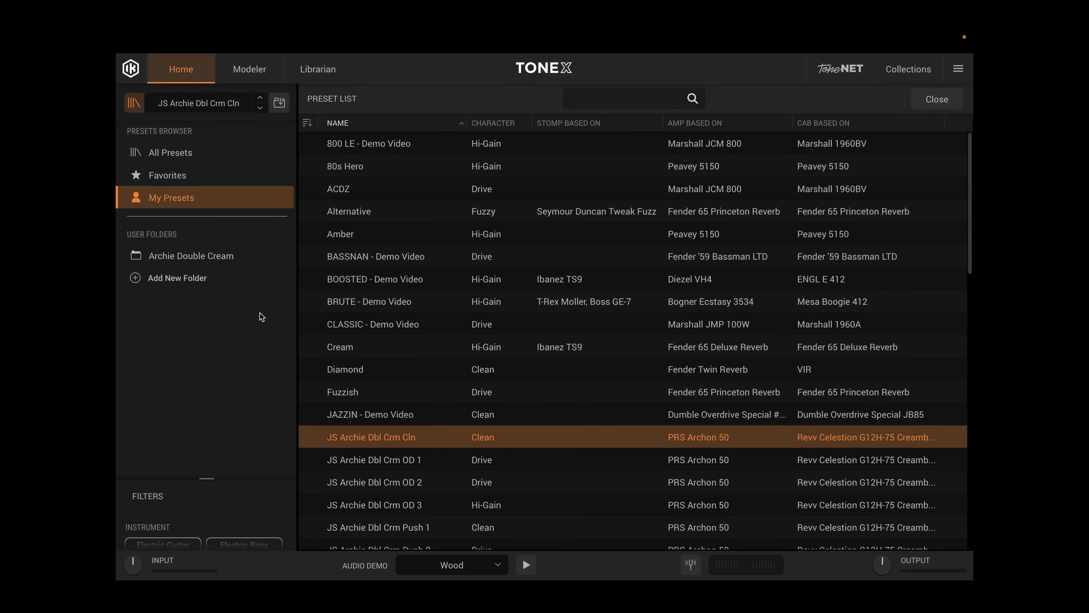
{"action": "left_click", "coordinate": [203, 256]}
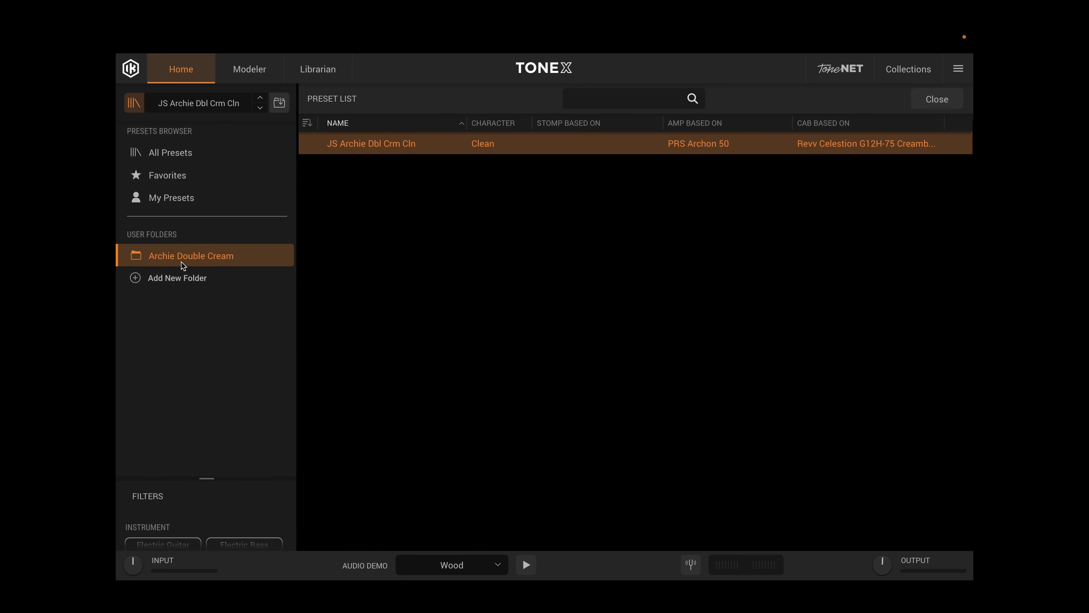
Add the five presets from JS Archie Dbl Crm OD 1 through Push 2 to the Archie Double Cream folder together
{"action": "left_click", "coordinate": [177, 198]}
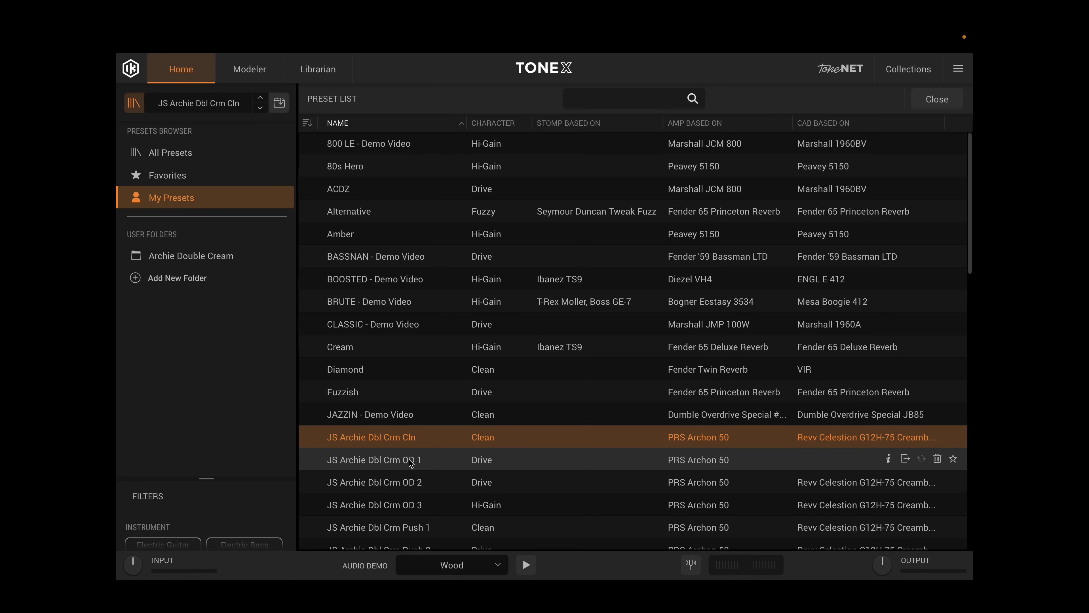
{"action": "left_click_drag", "start_coordinate": [411, 462], "coordinate": [423, 504]}
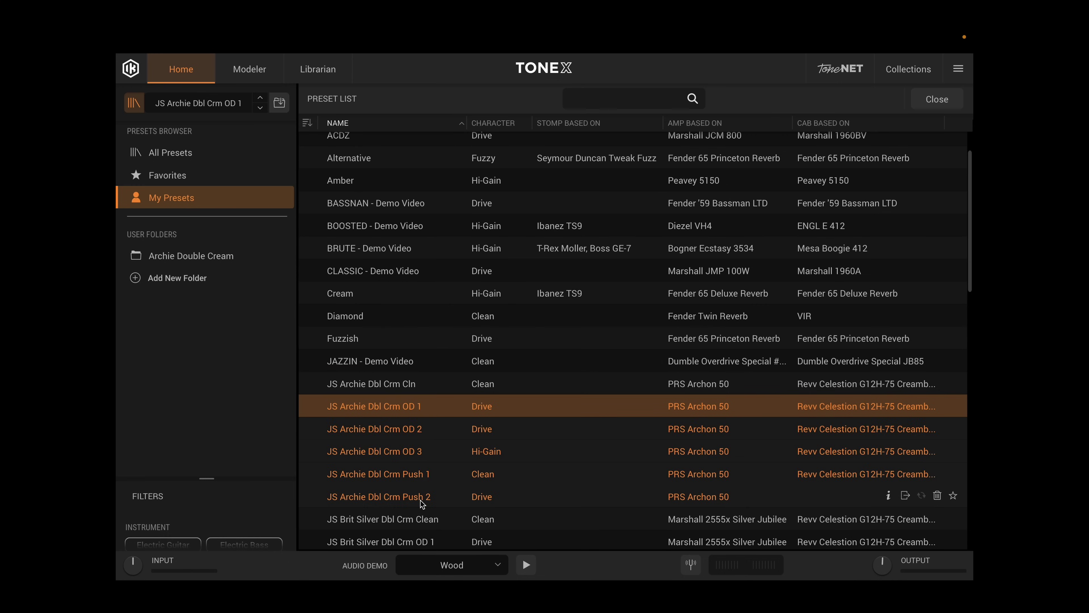
{"action": "left_click_drag", "start_coordinate": [422, 503], "coordinate": [236, 259]}
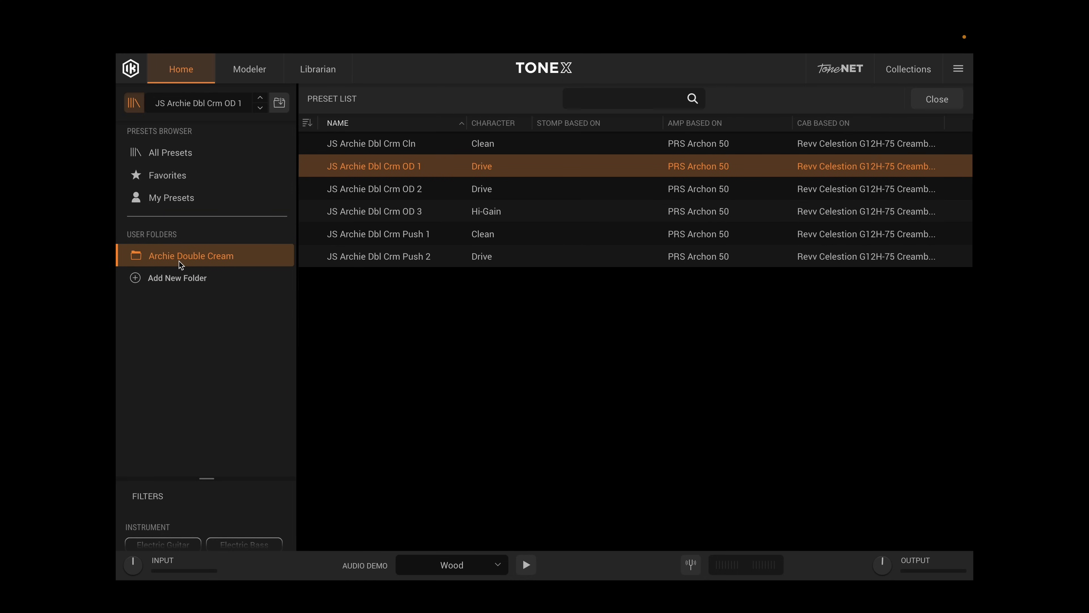
Create a new user folder named Brit Silver Double Cream
{"action": "left_click", "coordinate": [178, 281]}
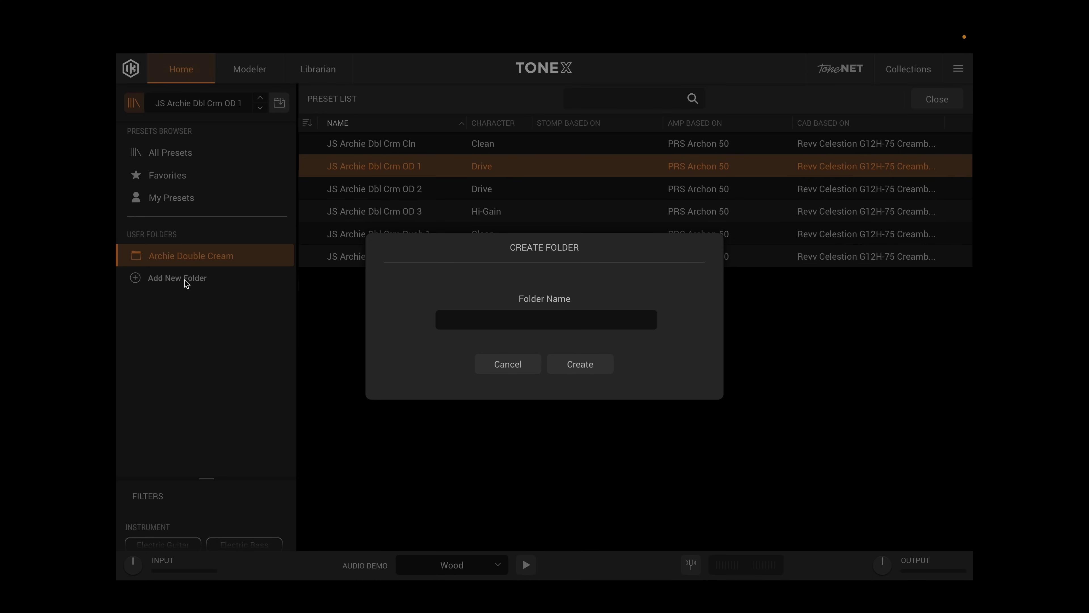
{"action": "left_click", "coordinate": [549, 316]}
{"action": "type", "text": "Brit Silver Double Cream"}
{"action": "left_click", "coordinate": [591, 365]}
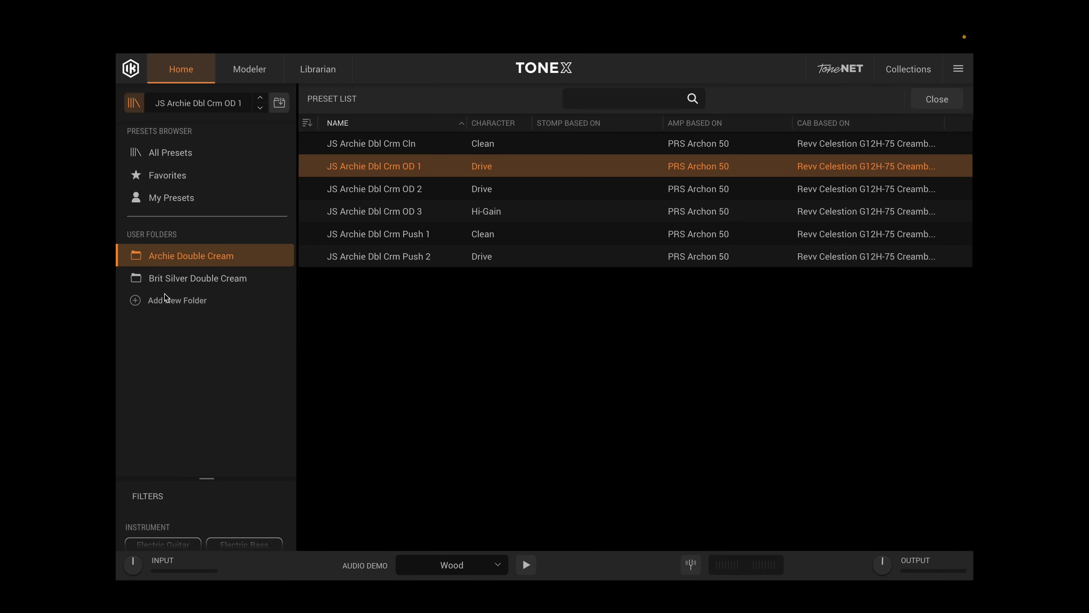
Add the six My Presets entries from JS Brit Silver Dbl Crm Clean through Push 2 to the Brit Silver Double Cream folder
{"action": "left_click", "coordinate": [160, 201]}
{"action": "scroll", "coordinate": [371, 419], "scroll_direction": "down", "scroll_amount": 1}
{"action": "scroll", "coordinate": [371, 419], "scroll_direction": "down", "scroll_amount": 6}
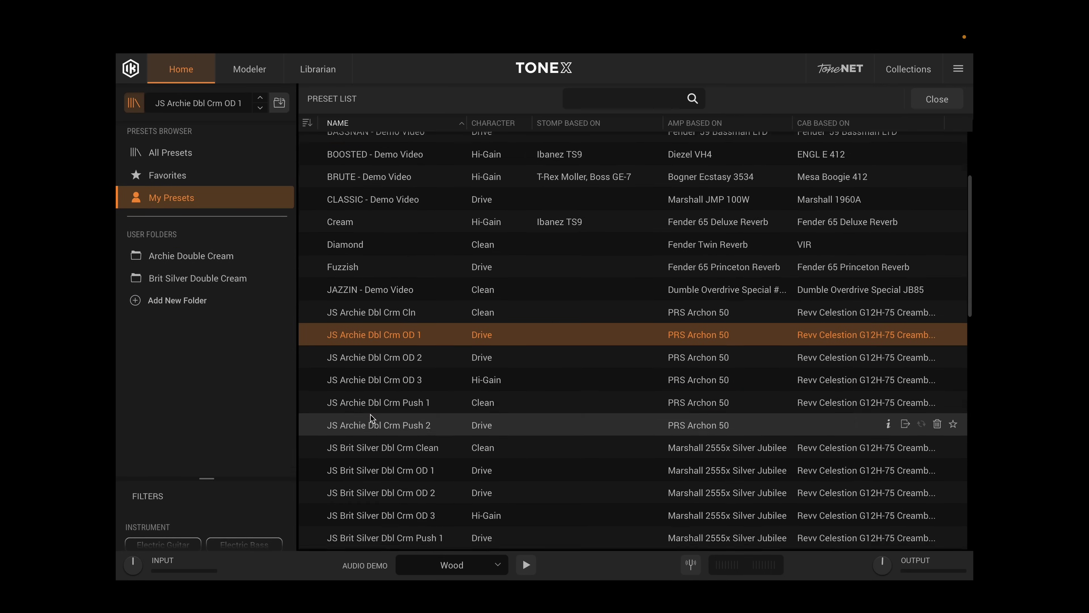
{"action": "left_click", "coordinate": [374, 419]}
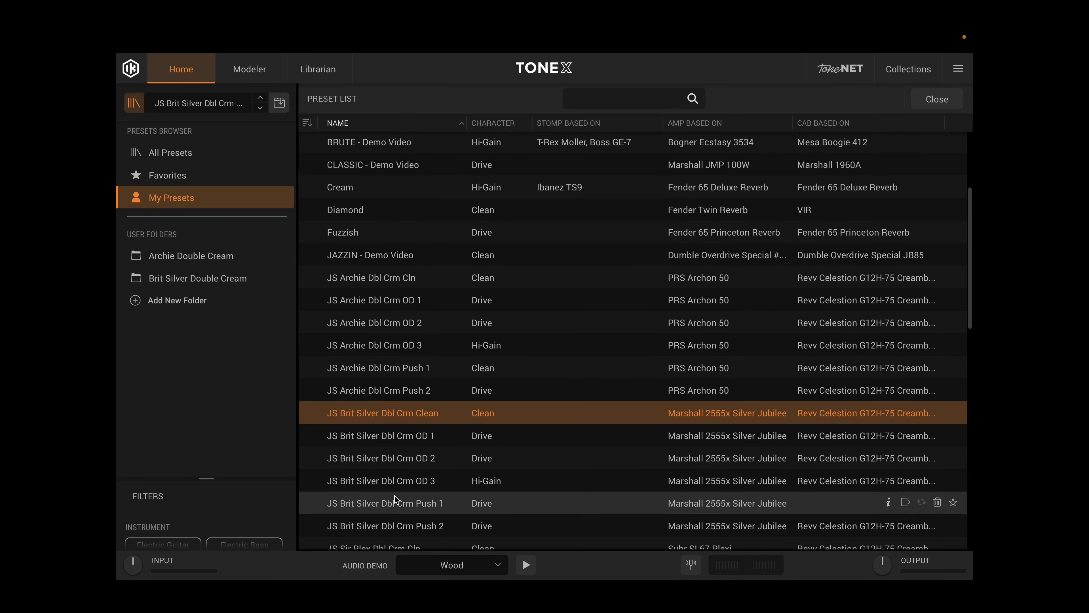
{"action": "left_click", "coordinate": [402, 527], "text": "shift"}
{"action": "left_click_drag", "start_coordinate": [423, 420], "coordinate": [226, 282]}
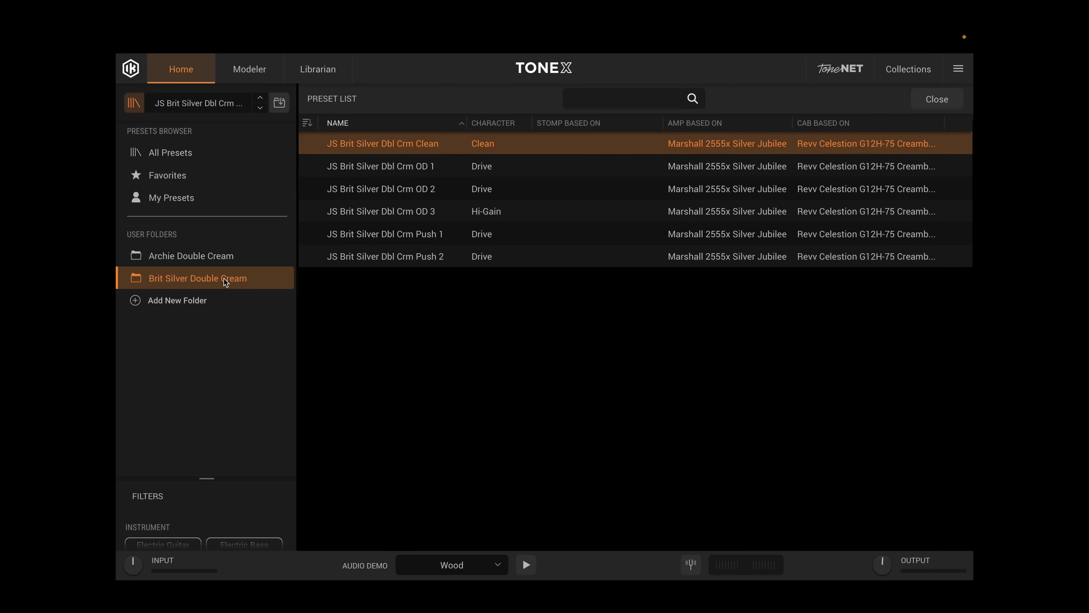
Compare the contents of the Archie Double Cream and Brit Silver Double Cream folders with the My Presets list
{"action": "left_click", "coordinate": [164, 203]}
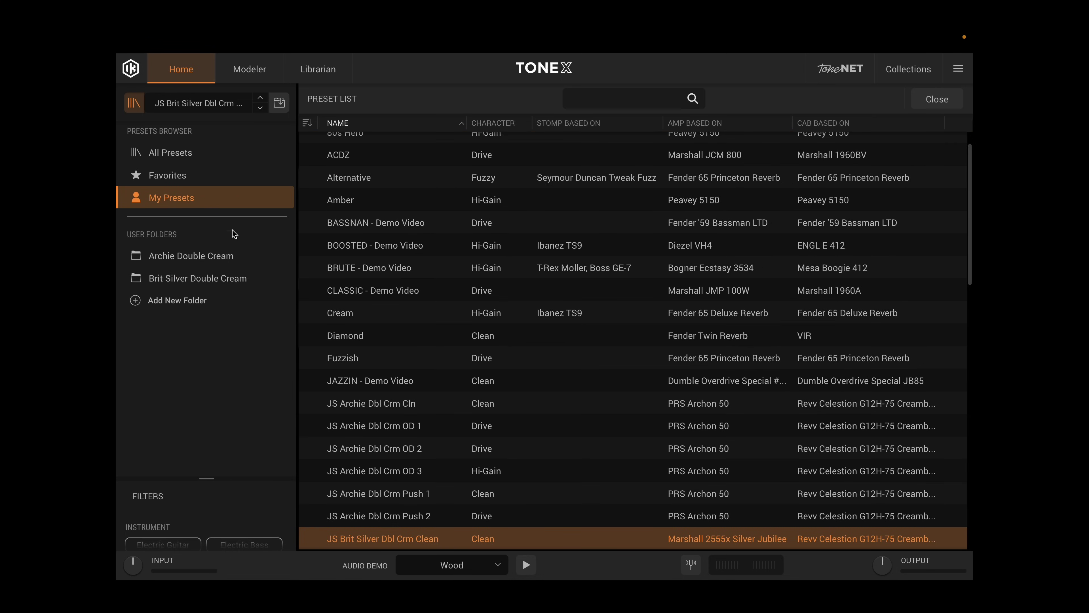
{"action": "scroll", "coordinate": [360, 343], "scroll_direction": "down", "scroll_amount": 5}
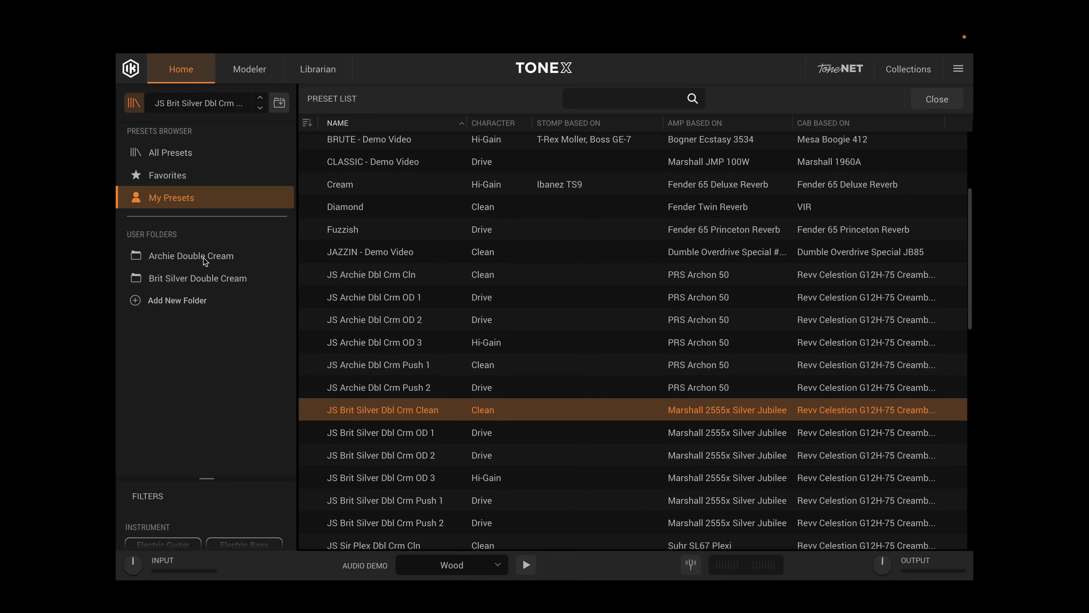
{"action": "left_click", "coordinate": [206, 261]}
{"action": "left_click", "coordinate": [200, 279]}
{"action": "left_click", "coordinate": [204, 263]}
{"action": "left_click", "coordinate": [202, 281]}
{"action": "left_click", "coordinate": [208, 266]}
{"action": "left_click", "coordinate": [209, 282]}
{"action": "left_click", "coordinate": [214, 266]}
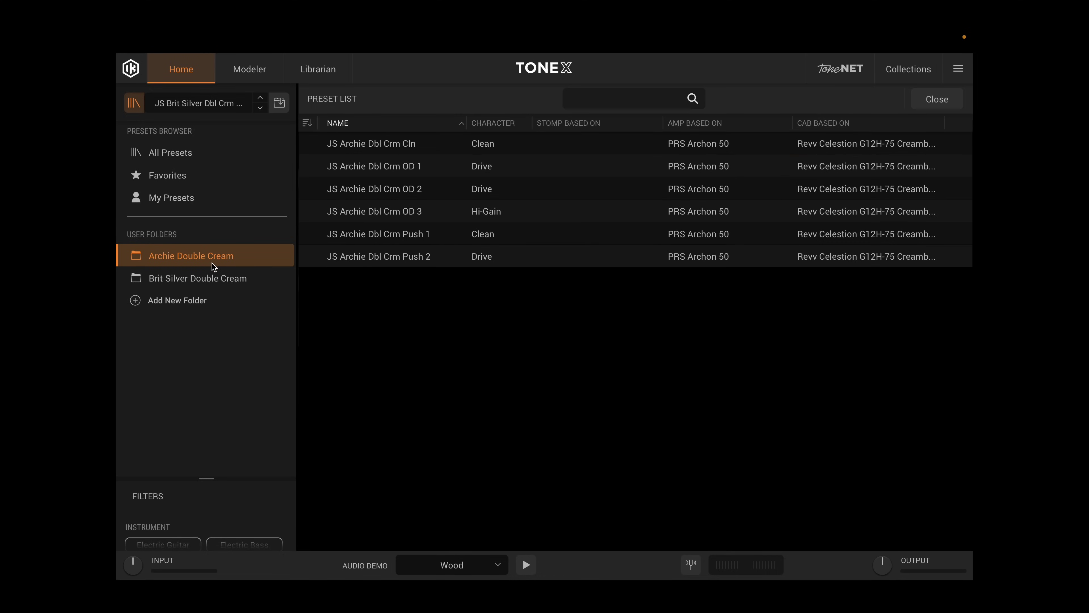
{"action": "left_click", "coordinate": [215, 282]}
{"action": "left_click", "coordinate": [217, 261]}
Enlarge the filter area and filter all presets by Electric Guitar instrument, Rock genre and Drive character
{"action": "left_click_drag", "start_coordinate": [209, 479], "coordinate": [219, 346]}
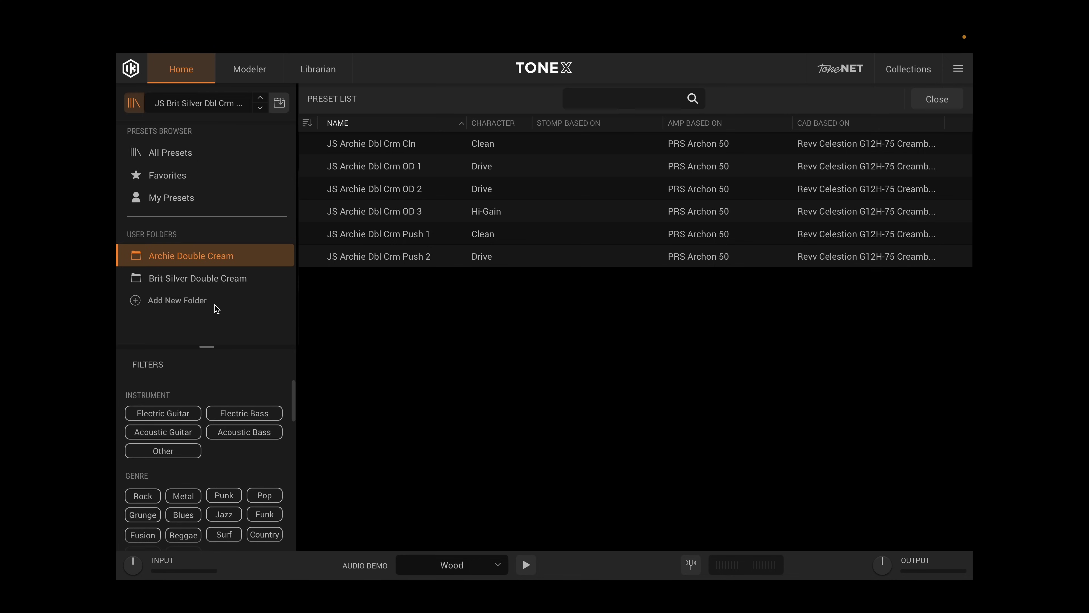
{"action": "left_click", "coordinate": [179, 154]}
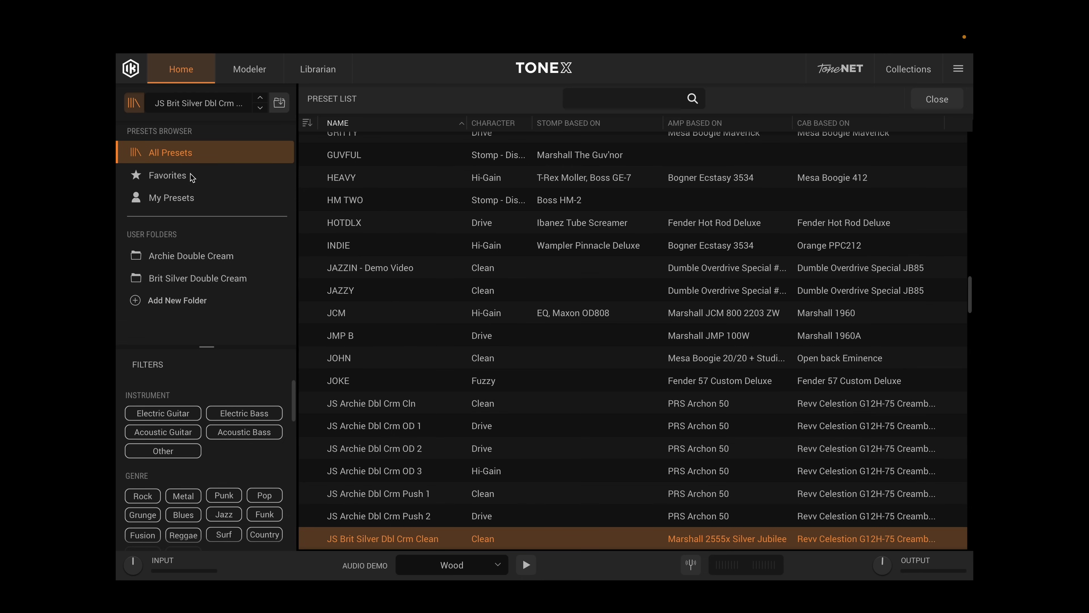
{"action": "left_click", "coordinate": [191, 414]}
{"action": "left_click", "coordinate": [143, 496]}
{"action": "scroll", "coordinate": [181, 475], "scroll_direction": "down", "scroll_amount": 2}
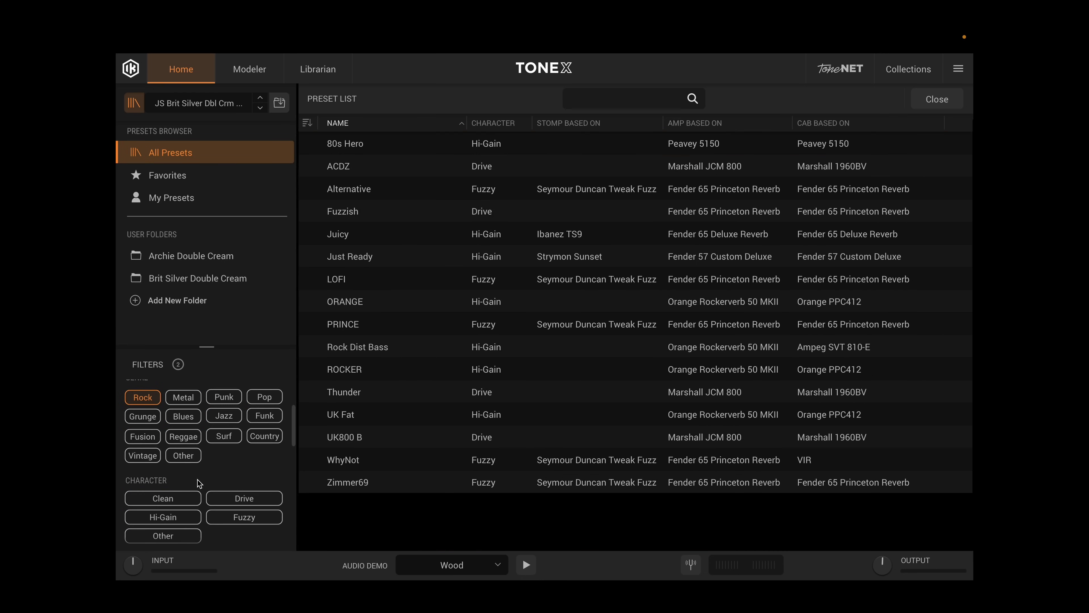
{"action": "left_click", "coordinate": [238, 506]}
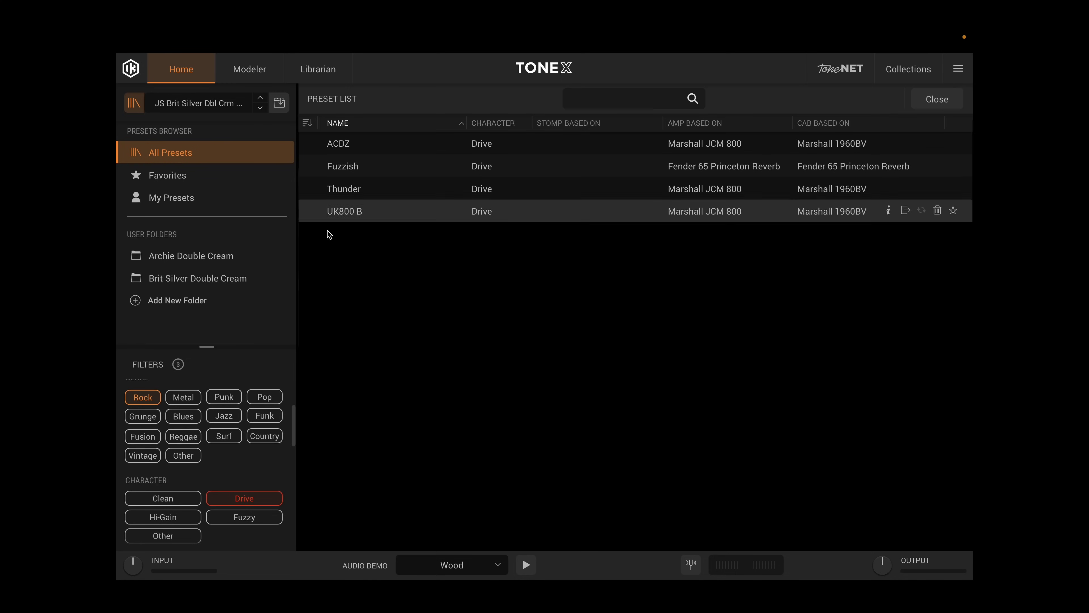
Remove the Drive character filter and try the Clean and Hi-Gain filters on the Rock electric guitar presets
{"action": "left_click", "coordinate": [260, 499]}
{"action": "left_click", "coordinate": [191, 499]}
{"action": "left_click", "coordinate": [191, 499]}
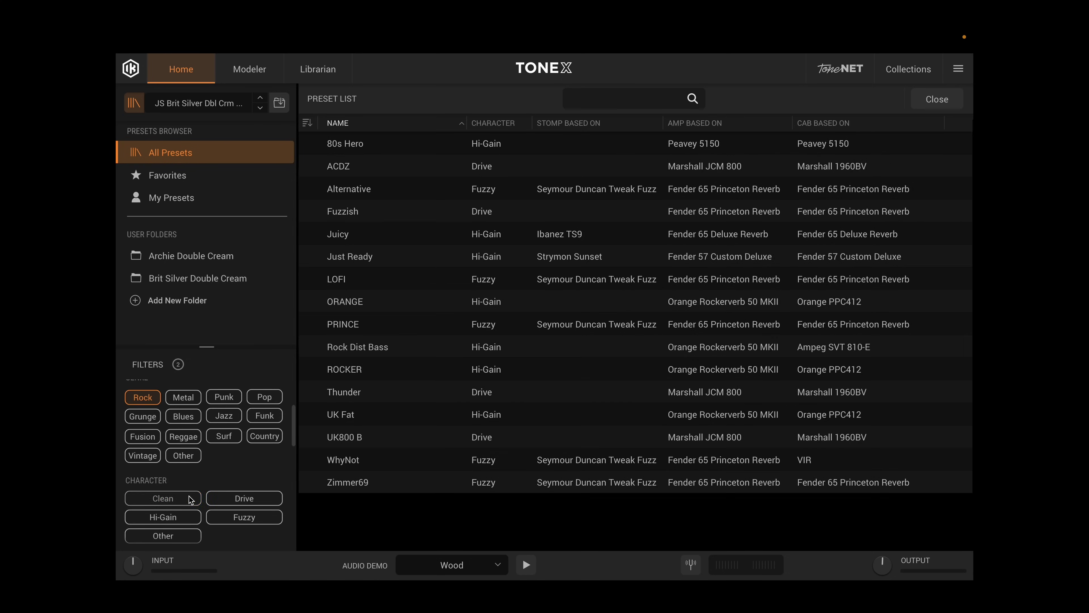
{"action": "left_click", "coordinate": [178, 517]}
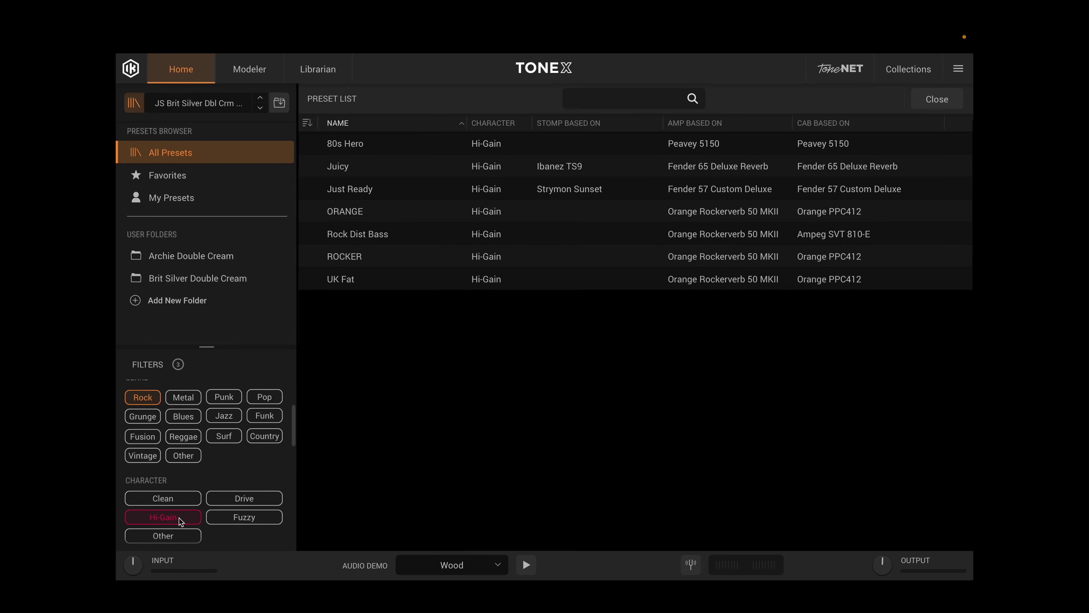
{"action": "left_click", "coordinate": [181, 519]}
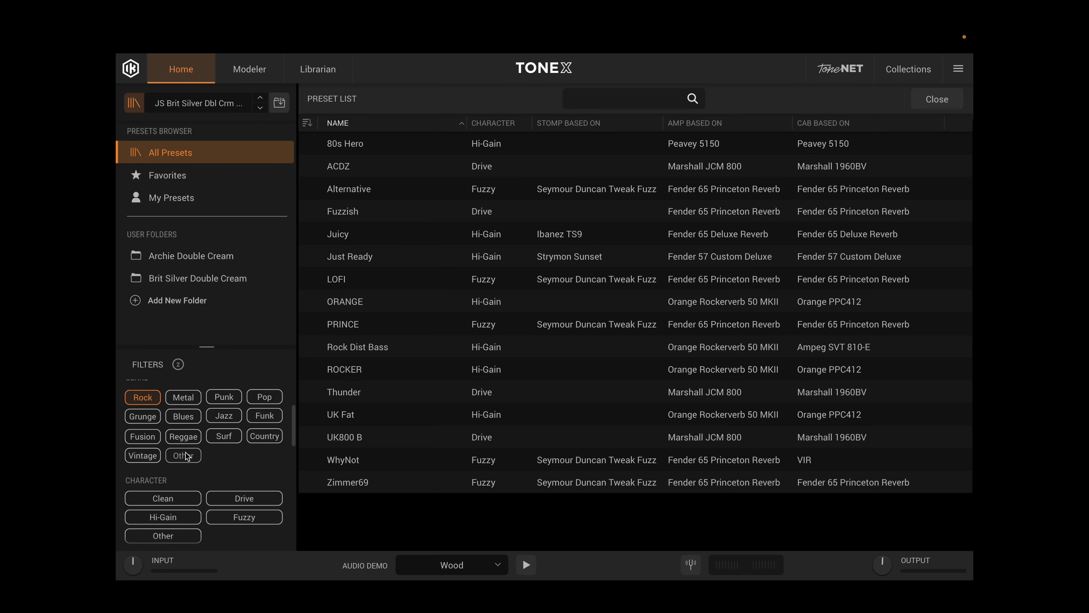
Clear the remaining genre and instrument filters after trying other instruments, and shrink the filter area
{"action": "left_click", "coordinate": [149, 400]}
{"action": "scroll", "coordinate": [150, 403], "scroll_direction": "up", "scroll_amount": 3}
{"action": "left_click", "coordinate": [169, 414]}
{"action": "left_click", "coordinate": [180, 431]}
{"action": "left_click", "coordinate": [180, 431]}
{"action": "left_click", "coordinate": [231, 416]}
{"action": "left_click", "coordinate": [232, 416]}
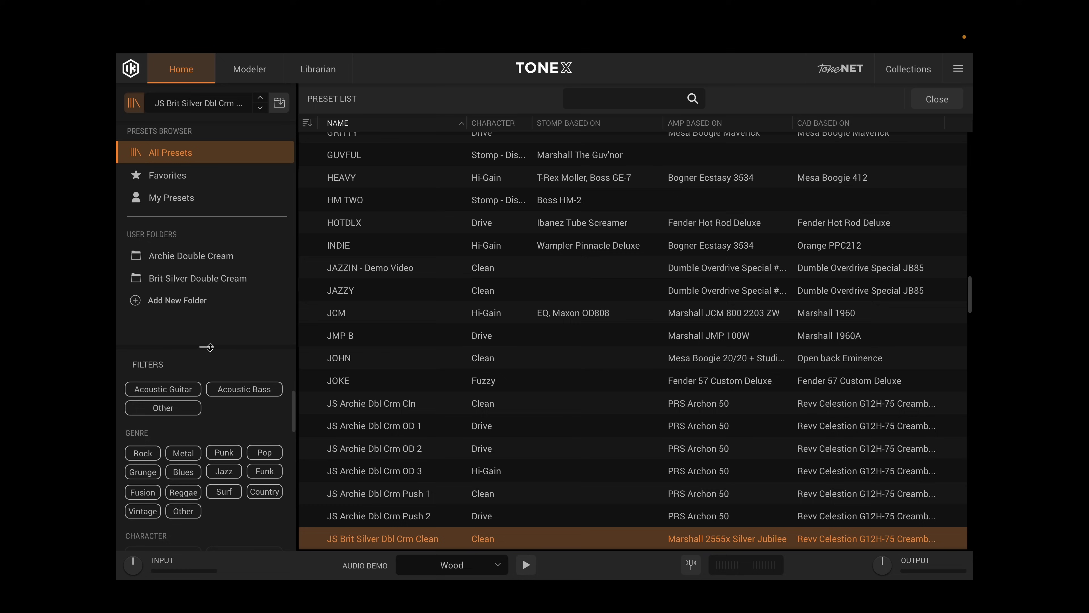
{"action": "left_click_drag", "start_coordinate": [216, 314], "coordinate": [228, 380]}
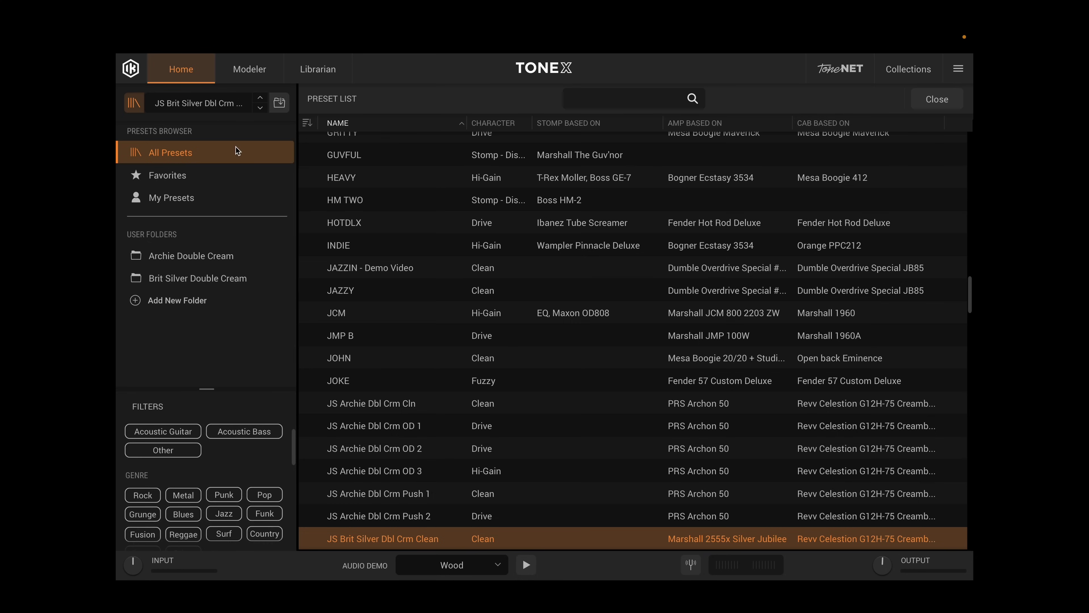
Compare the user folders' presets in the preset selector with the contents of the Brit Silver Double Cream folder
{"action": "left_click", "coordinate": [219, 107]}
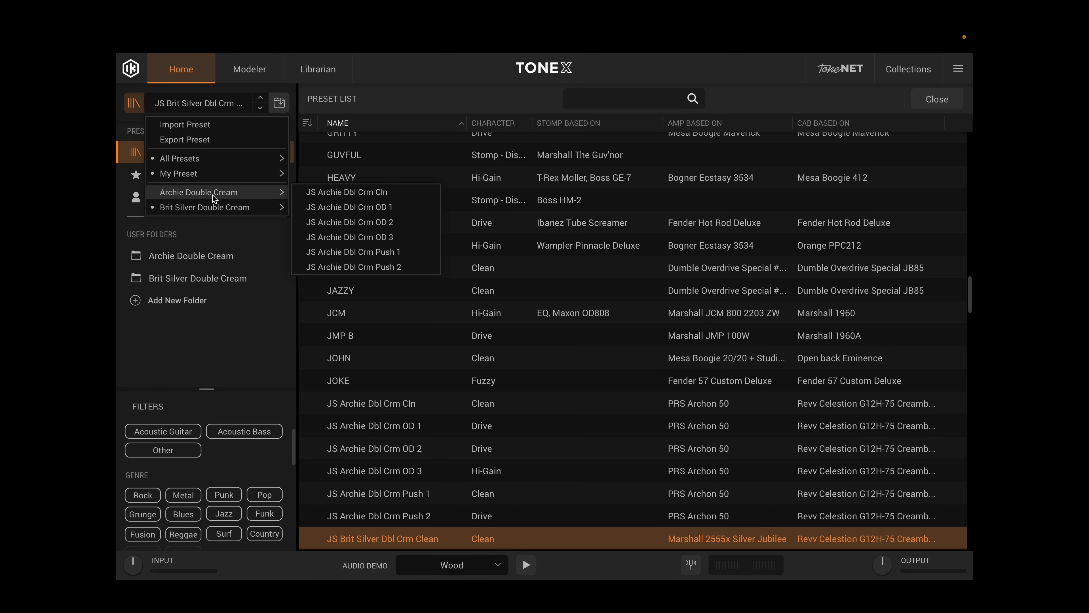
{"action": "mouse_move", "coordinate": [237, 210]}
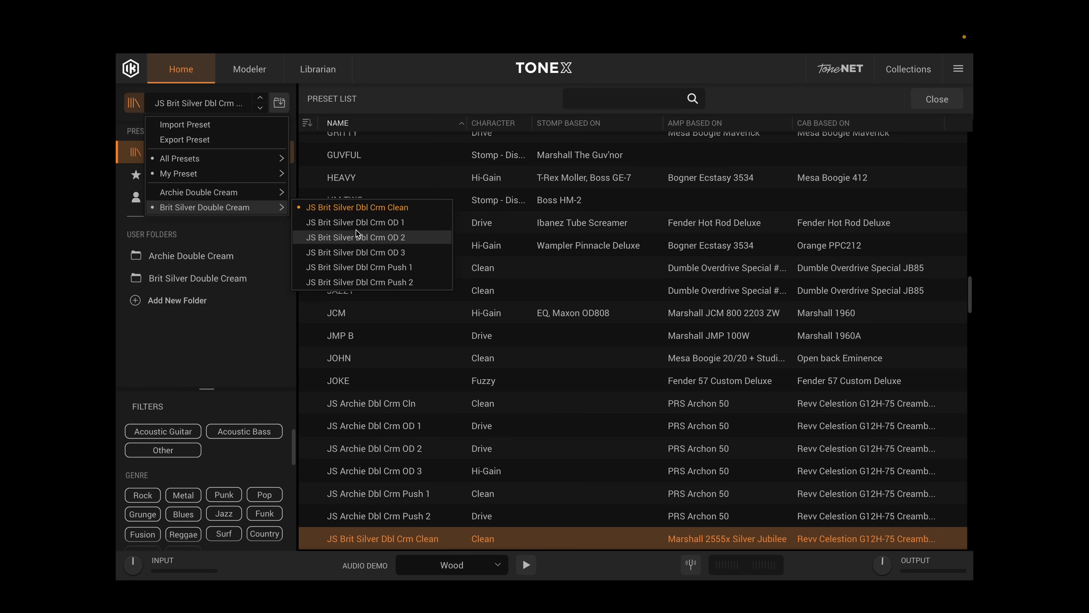
{"action": "mouse_move", "coordinate": [195, 159]}
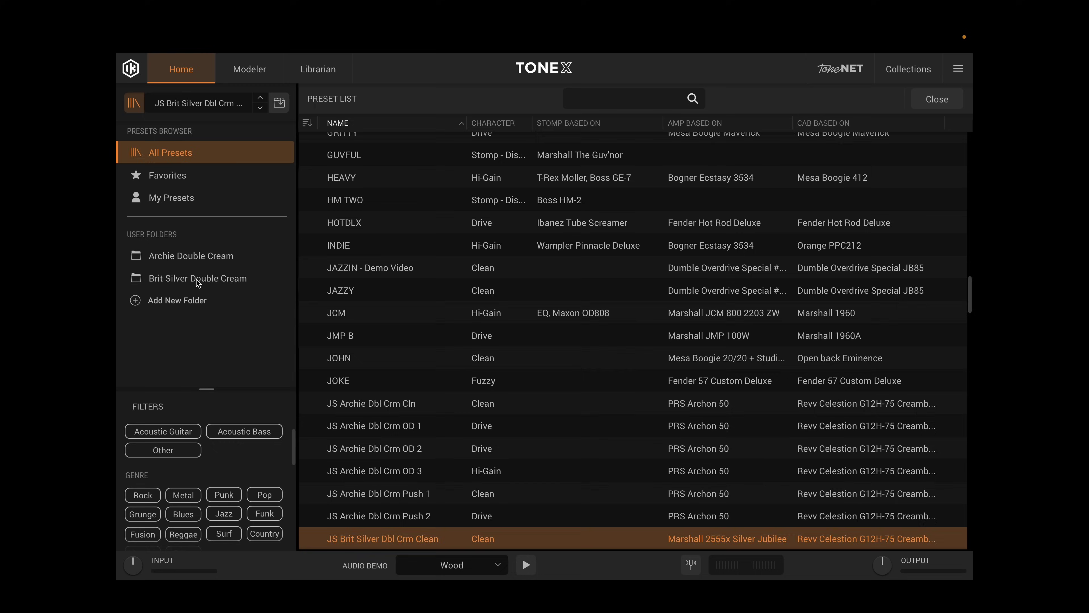
{"action": "left_click", "coordinate": [197, 279]}
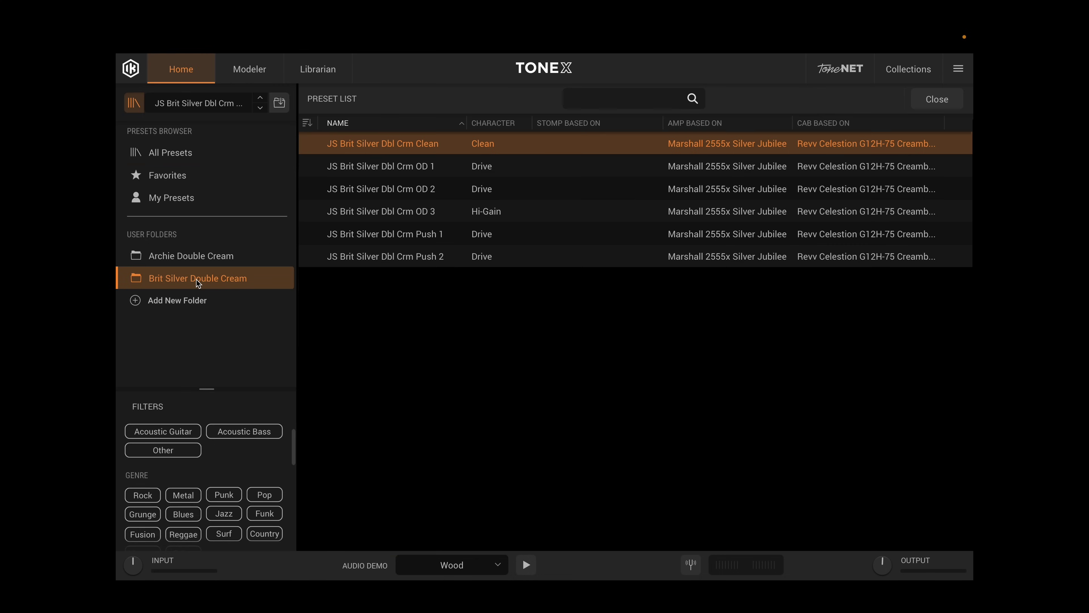
Browse all presets by character in the preset selector, and load JS Archie Dbl Crm OD 1 from the Archie Double Cream folder
{"action": "left_click", "coordinate": [203, 109]}
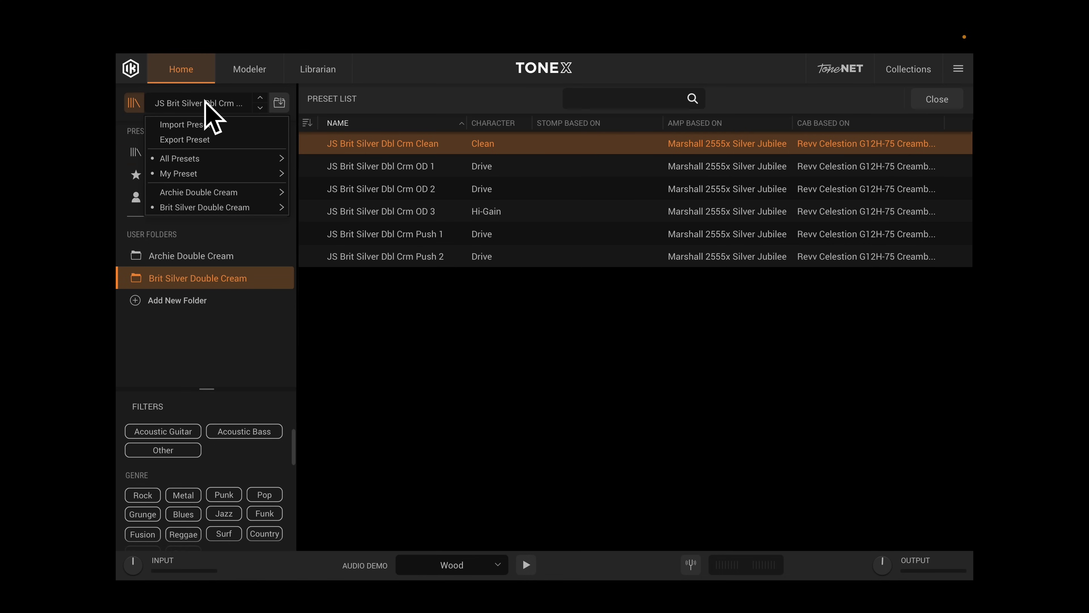
{"action": "mouse_move", "coordinate": [203, 158]}
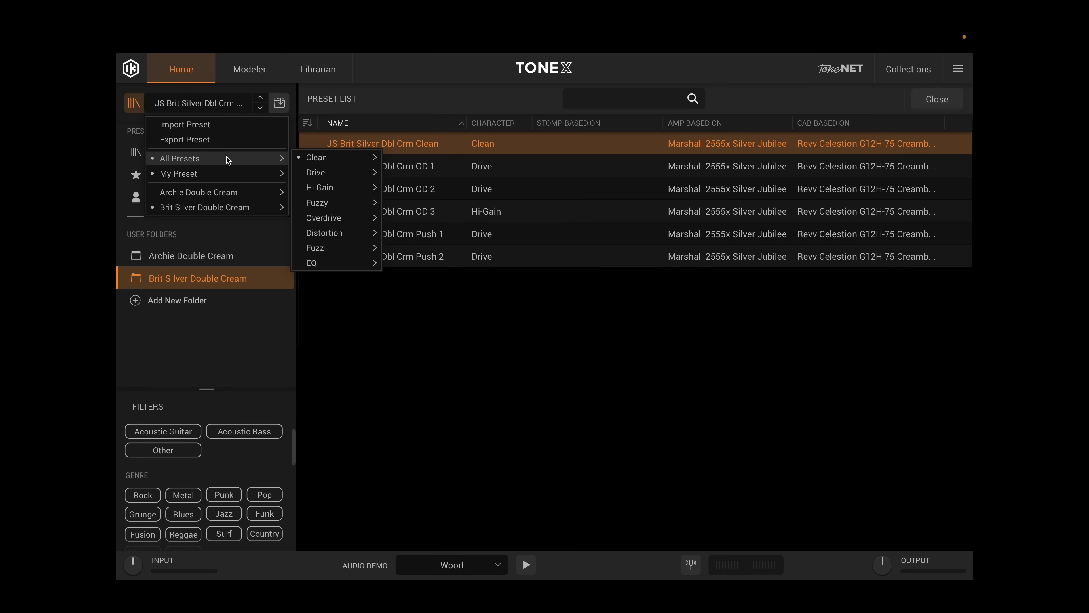
{"action": "mouse_move", "coordinate": [321, 179]}
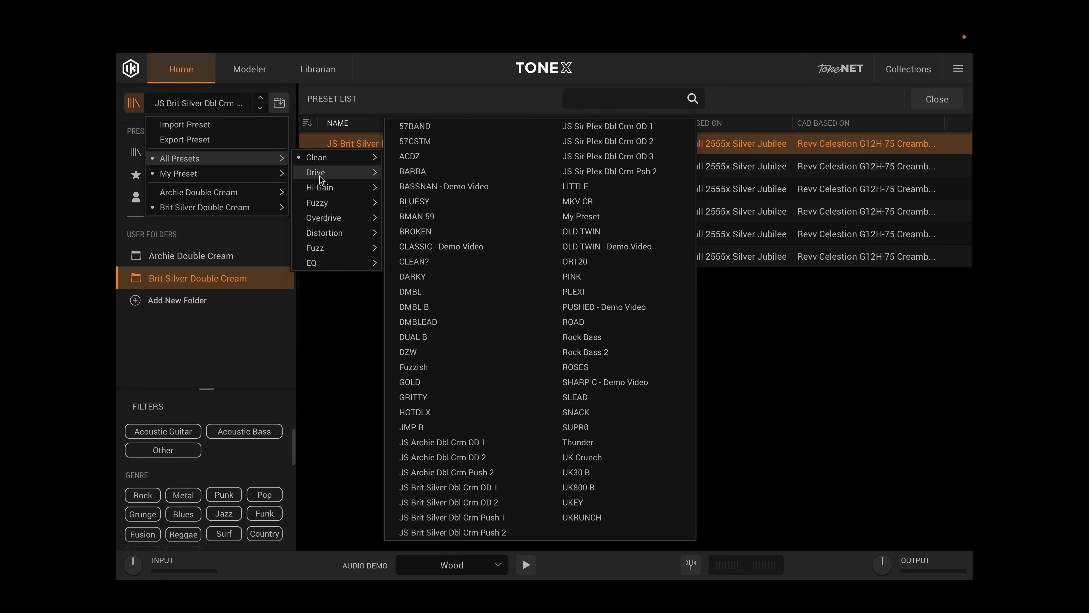
{"action": "mouse_move", "coordinate": [334, 206]}
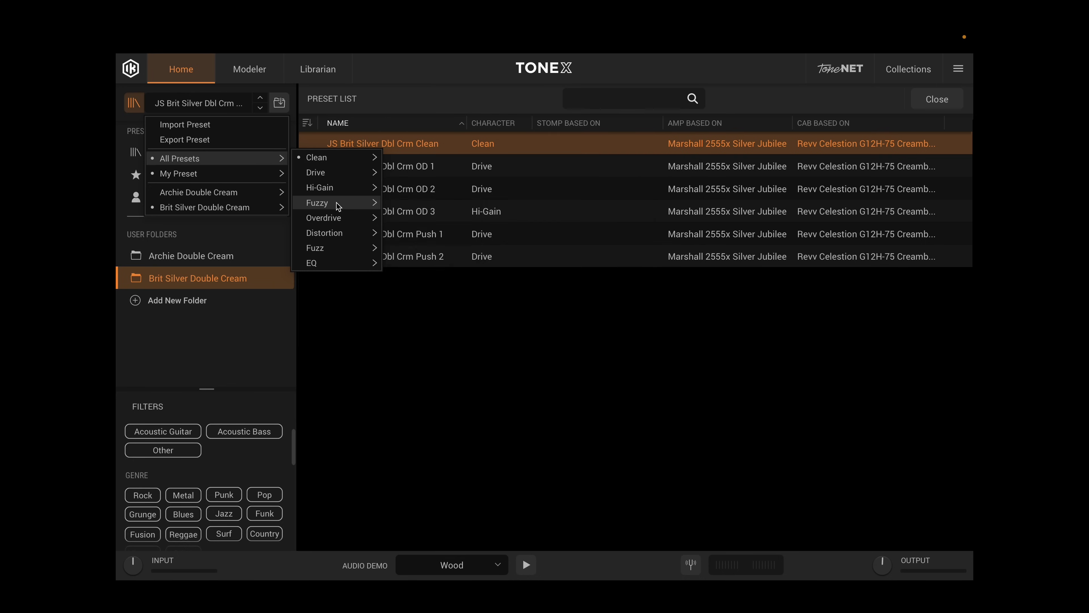
{"action": "mouse_move", "coordinate": [194, 181]}
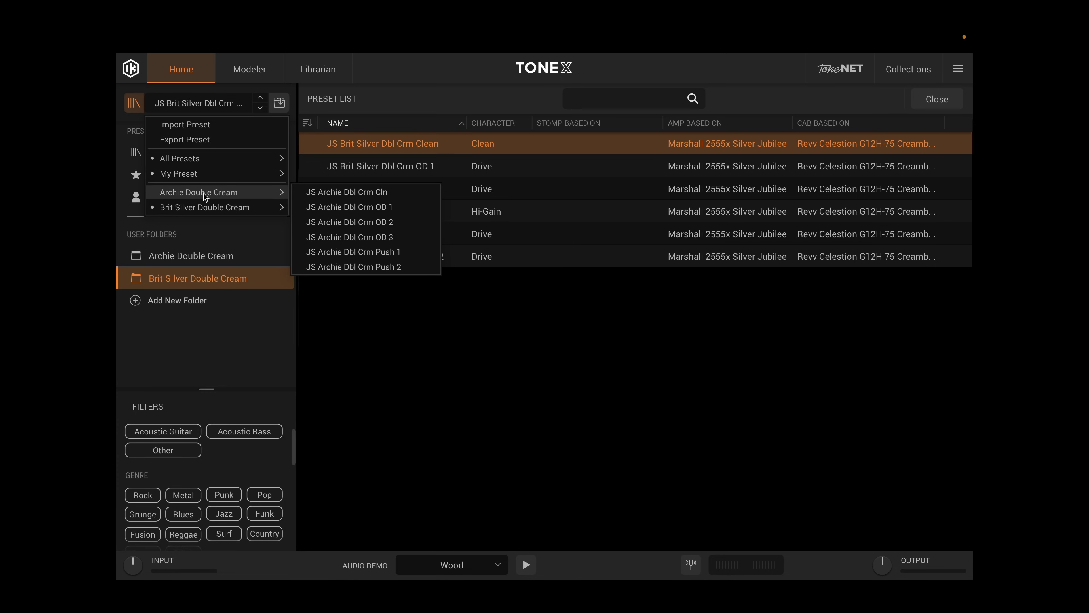
{"action": "left_click", "coordinate": [205, 197]}
{"action": "left_click", "coordinate": [333, 209]}
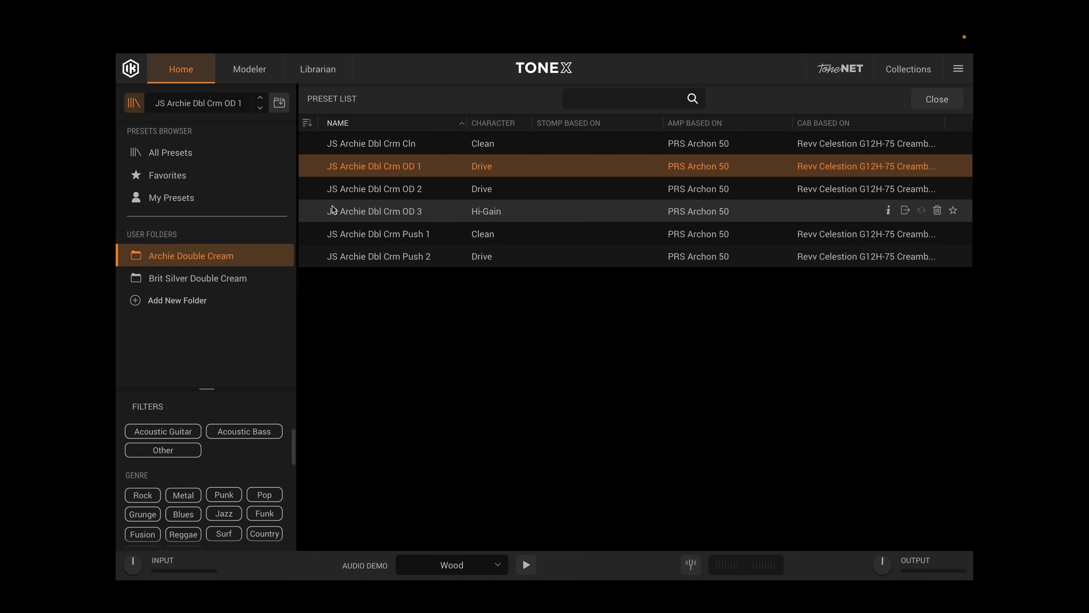
Return to the tone models browser and mark JS Archie Dbl Crm OD 3 and JS Brit Silver Dbl Crm OD 3 as favorites
{"action": "left_click", "coordinate": [136, 103]}
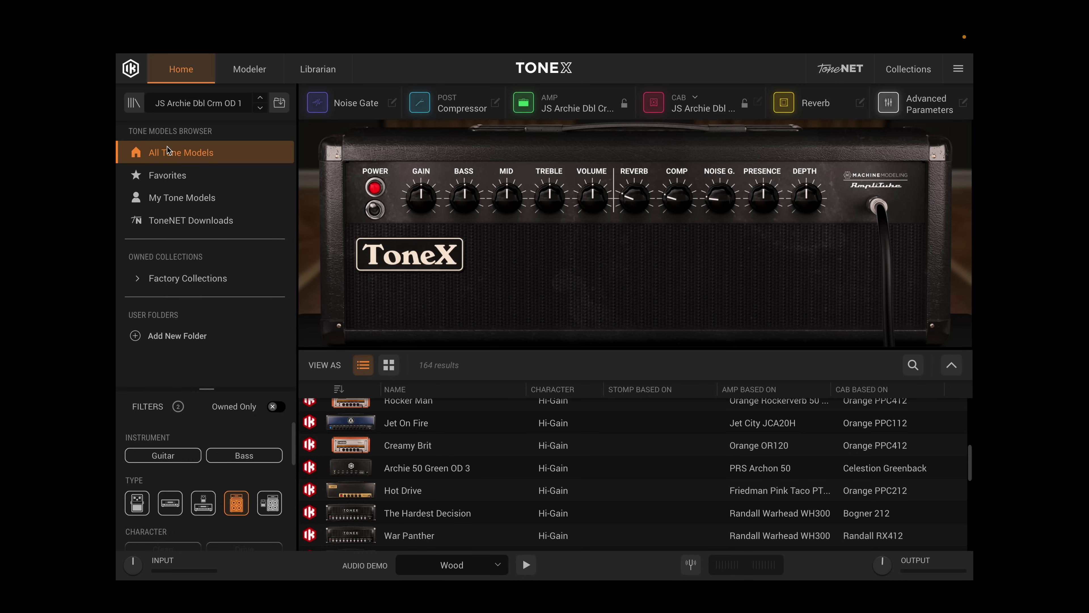
{"action": "left_click", "coordinate": [179, 177]}
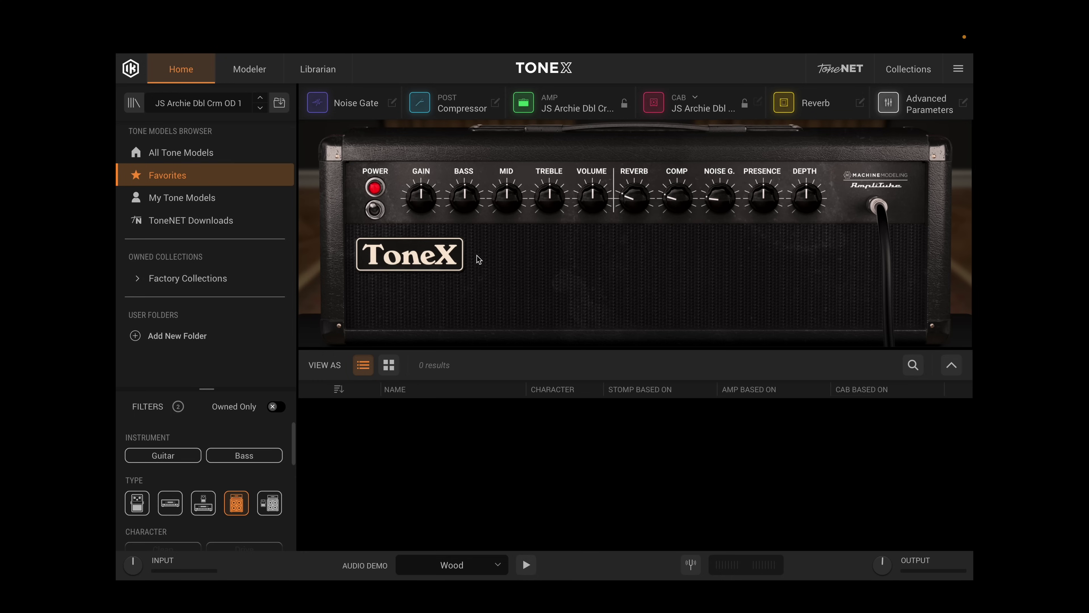
{"action": "left_click", "coordinate": [173, 200]}
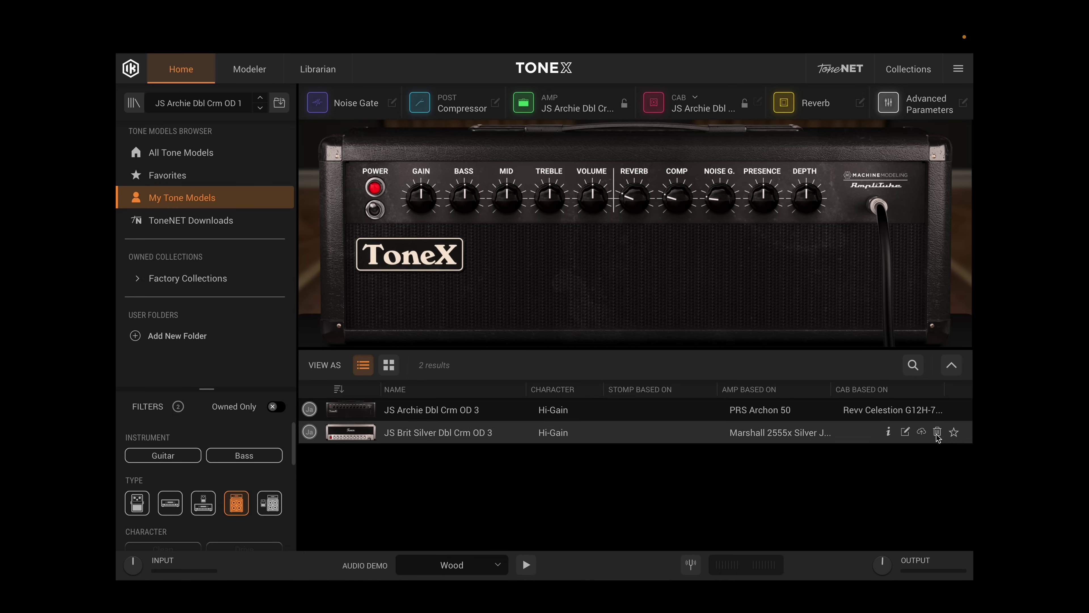
{"action": "mouse_move", "coordinate": [958, 418]}
{"action": "left_click", "coordinate": [954, 432]}
{"action": "left_click", "coordinate": [181, 177]}
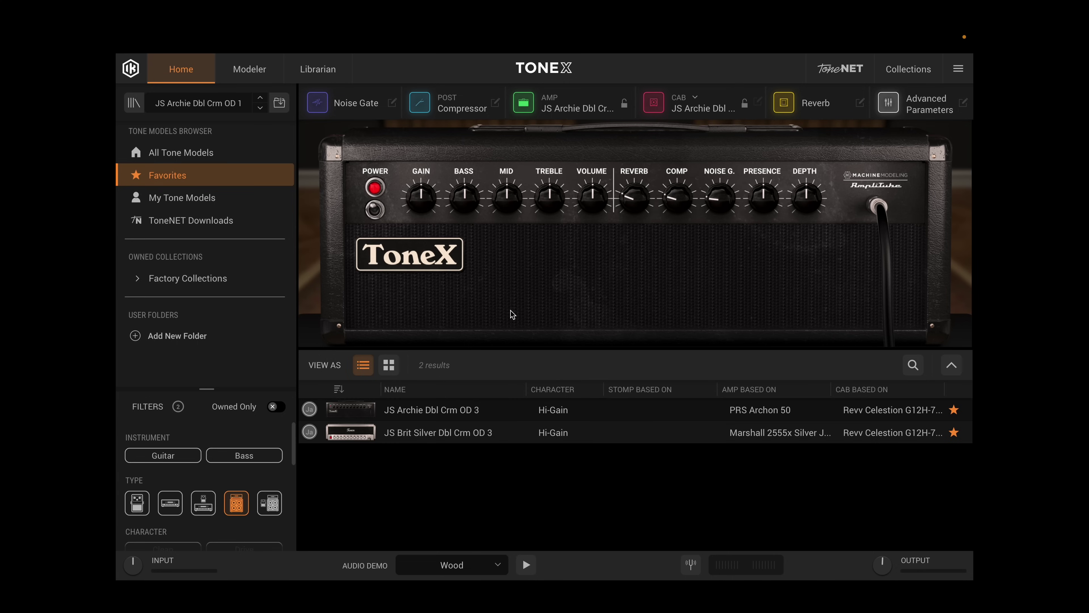
{"action": "left_click", "coordinate": [194, 196]}
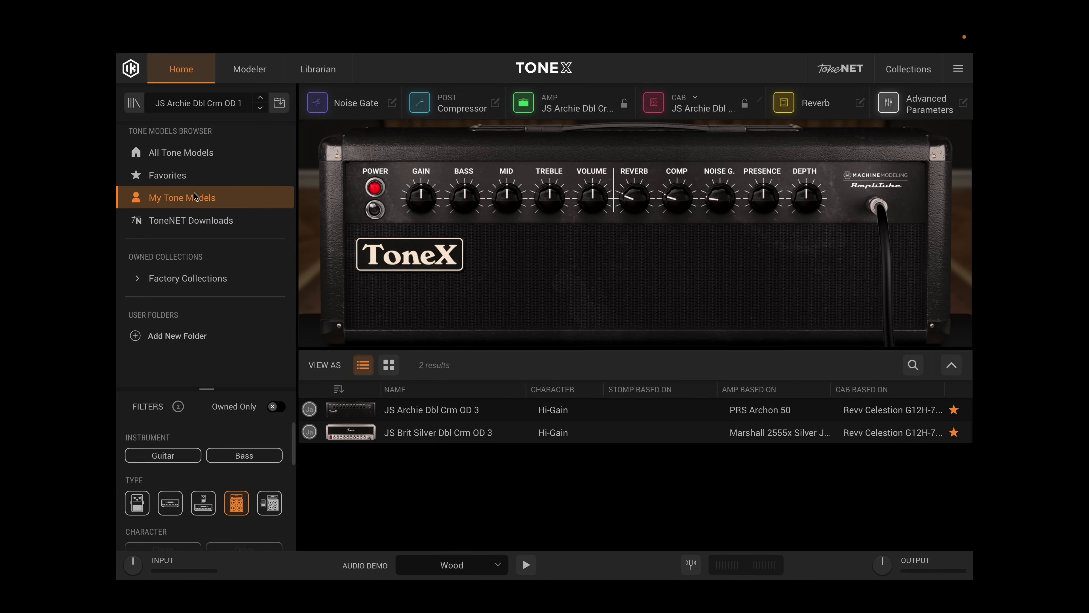
Load the FRAM BRA tone model from ToneNET and check it in the ToneNET Downloads list
{"action": "left_click", "coordinate": [187, 223]}
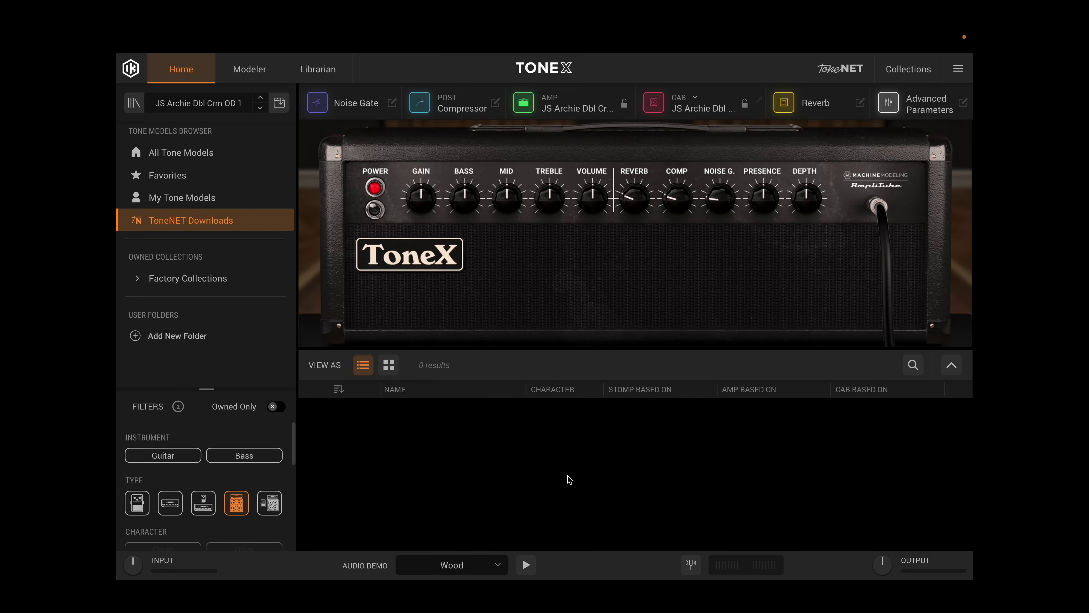
{"action": "left_click", "coordinate": [842, 74]}
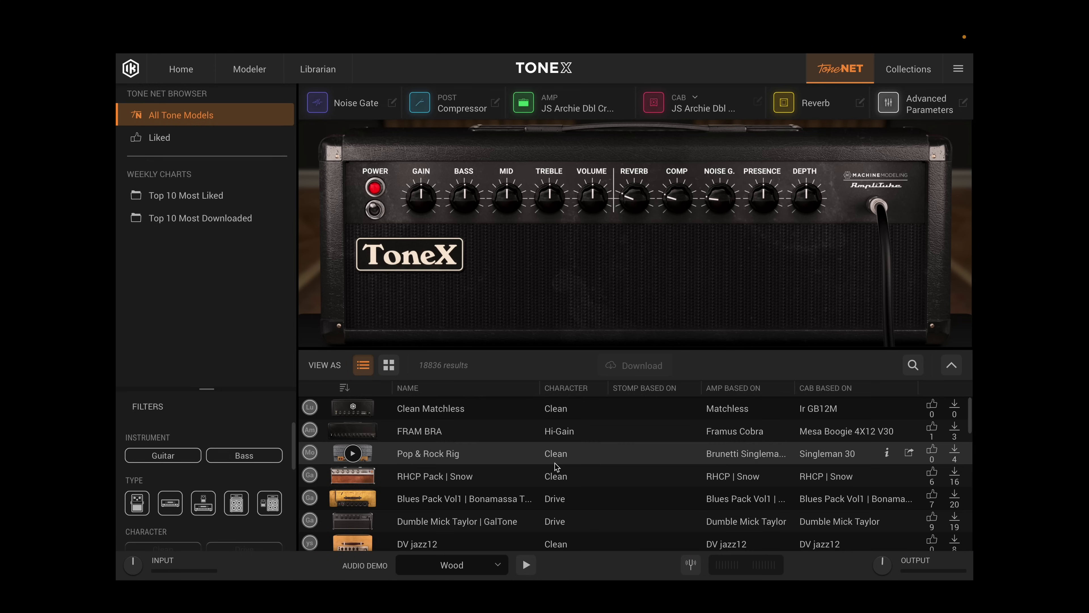
{"action": "left_click", "coordinate": [423, 437]}
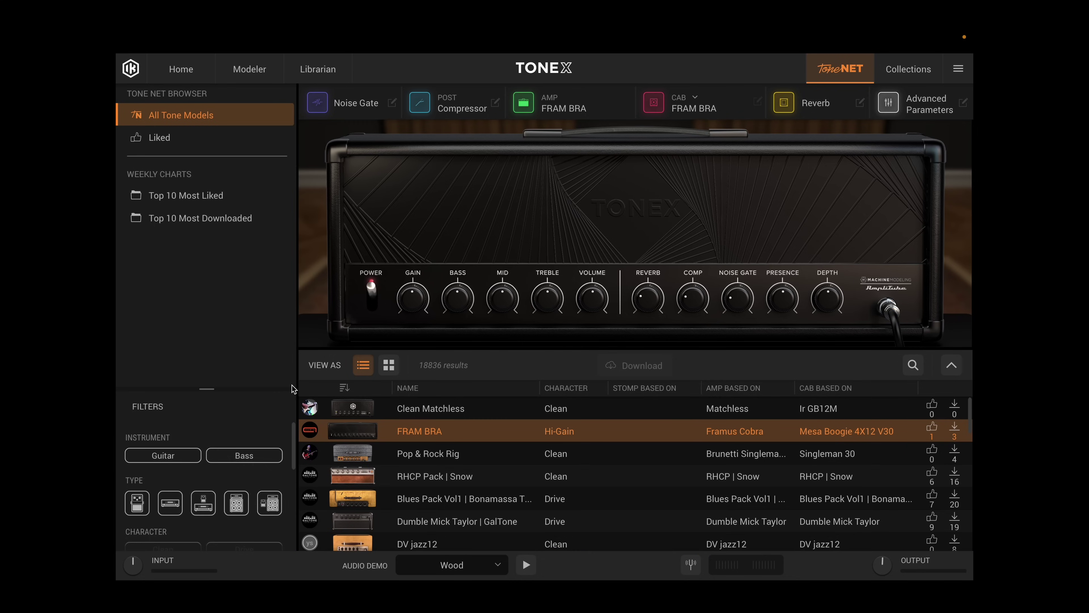
{"action": "left_click", "coordinate": [834, 81]}
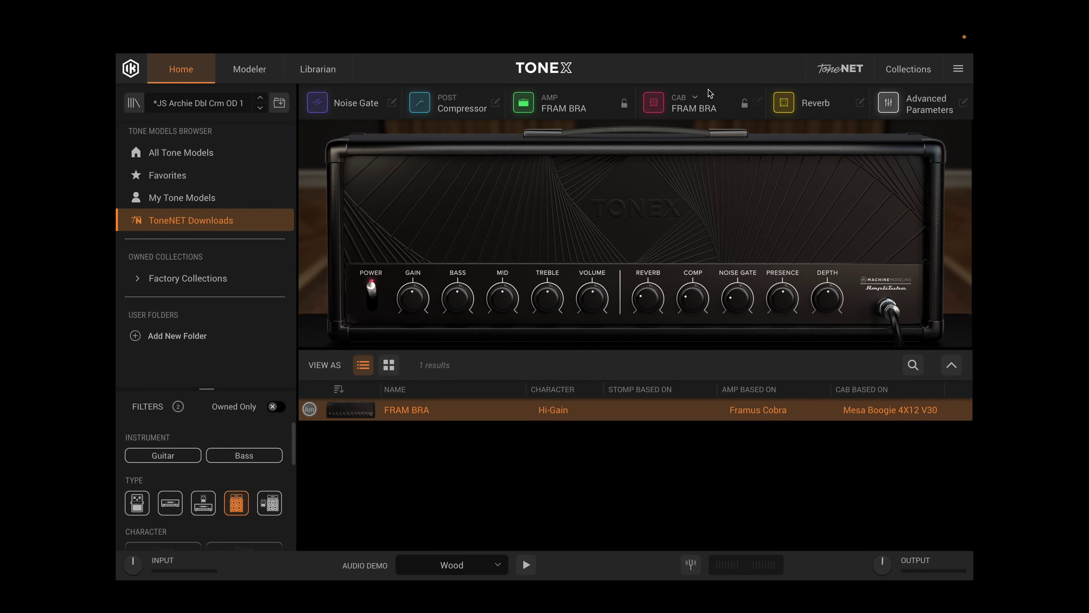
{"action": "left_click", "coordinate": [186, 205]}
{"action": "left_click", "coordinate": [189, 224]}
Look through the Factory Collections among the owned collections, and collapse the filter area
{"action": "left_click", "coordinate": [167, 280]}
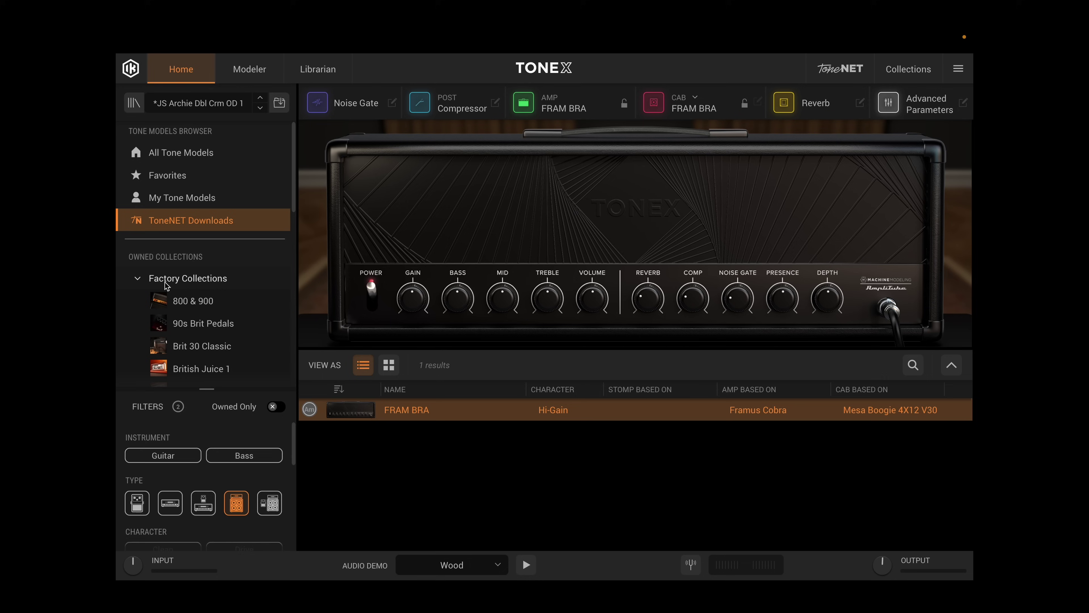
{"action": "scroll", "coordinate": [201, 330], "scroll_direction": "down", "scroll_amount": 3}
{"action": "scroll", "coordinate": [211, 333], "scroll_direction": "down", "scroll_amount": 6}
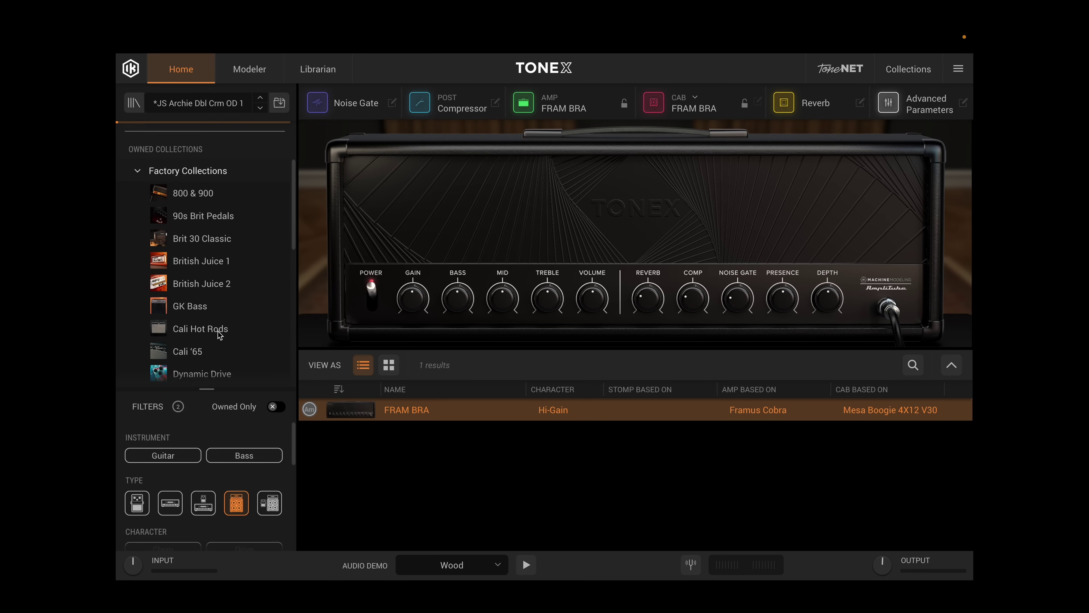
{"action": "scroll", "coordinate": [219, 335], "scroll_direction": "down", "scroll_amount": 6}
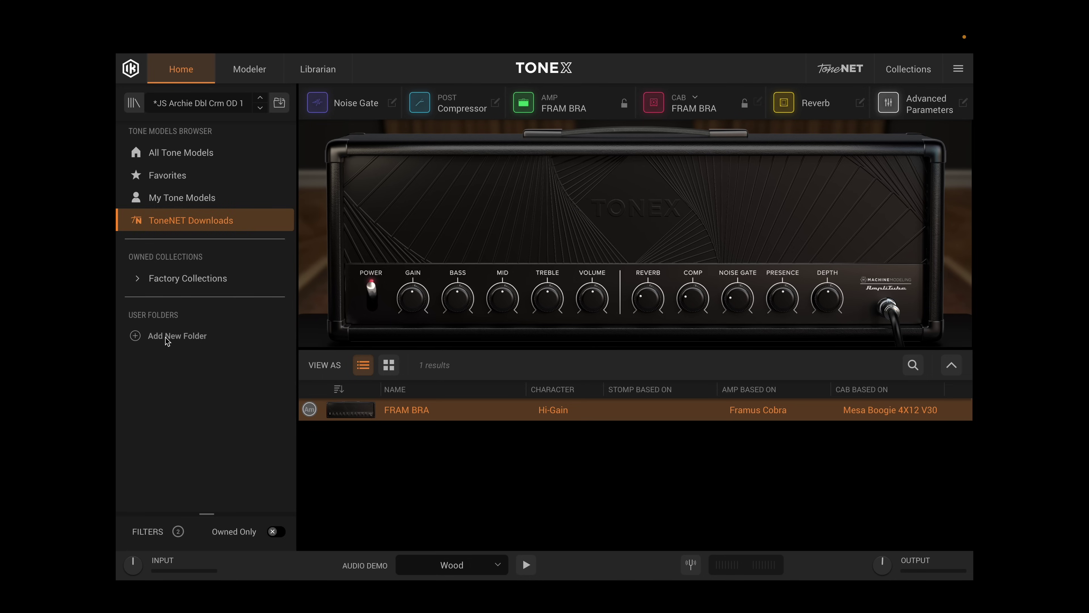
Create a new tone model user folder named Archie Double Cream
{"action": "left_click", "coordinate": [167, 340]}
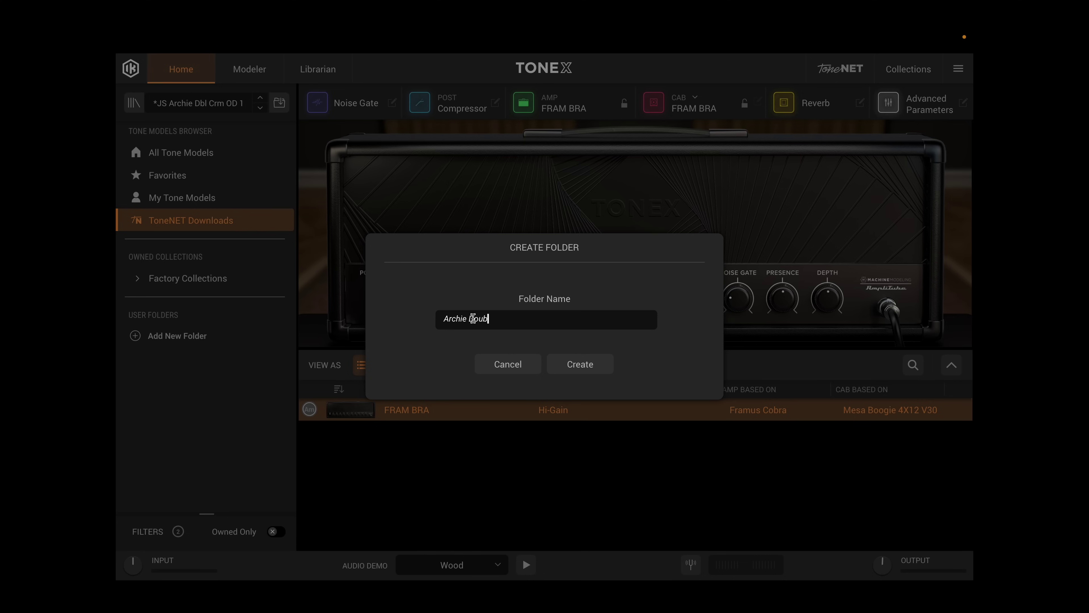
{"action": "key", "text": "Return"}
{"action": "left_click", "coordinate": [565, 369]}
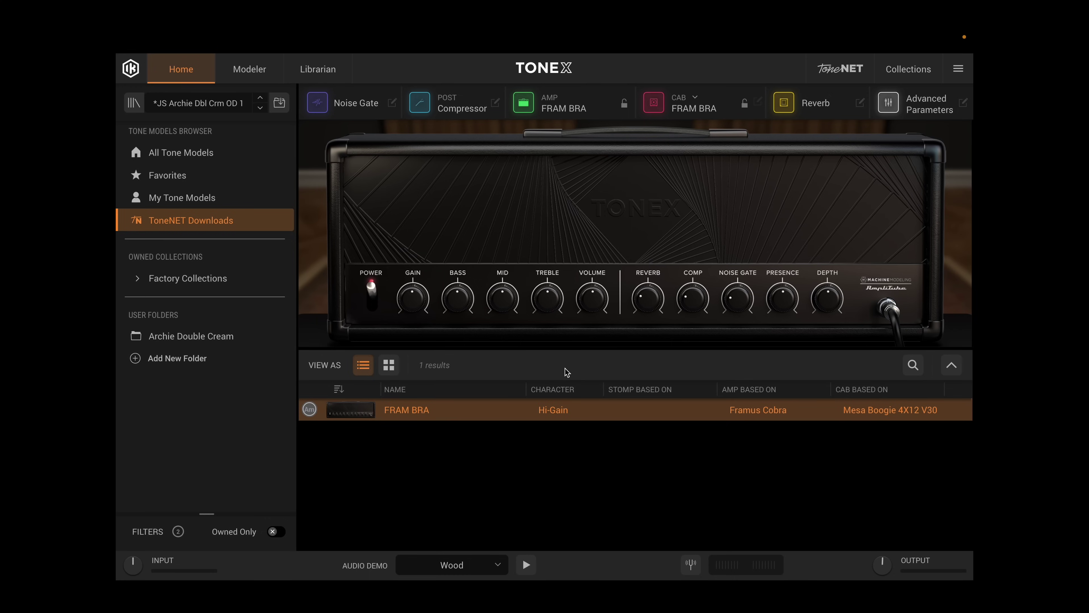
Add JS Archie Dbl Crm OD 3 from My Tone Models to the Archie Double Cream folder and check the folder's contents
{"action": "left_click", "coordinate": [188, 203]}
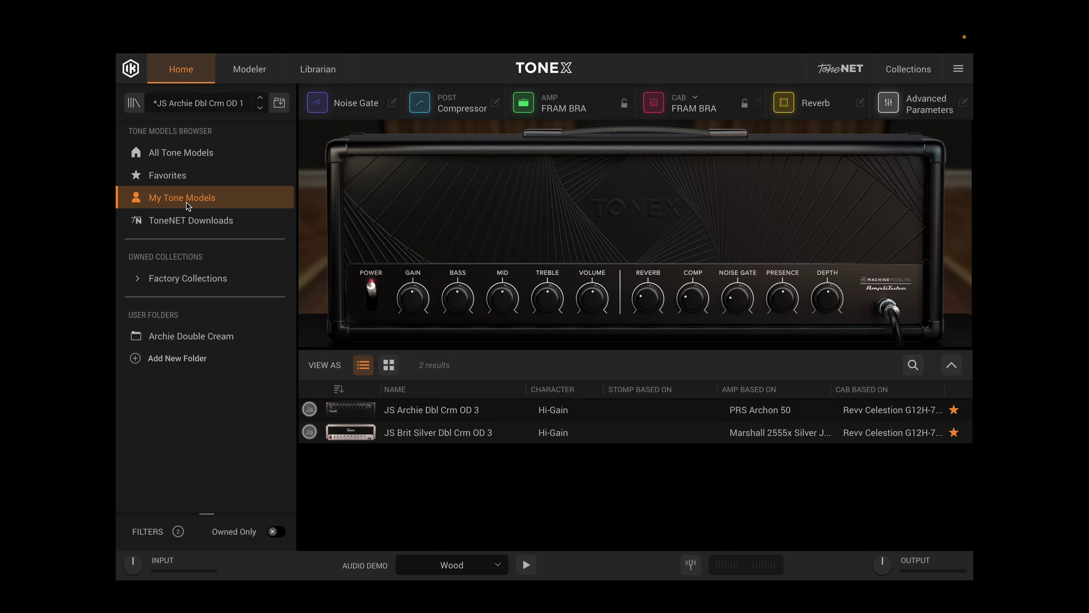
{"action": "left_click_drag", "start_coordinate": [443, 418], "coordinate": [207, 338]}
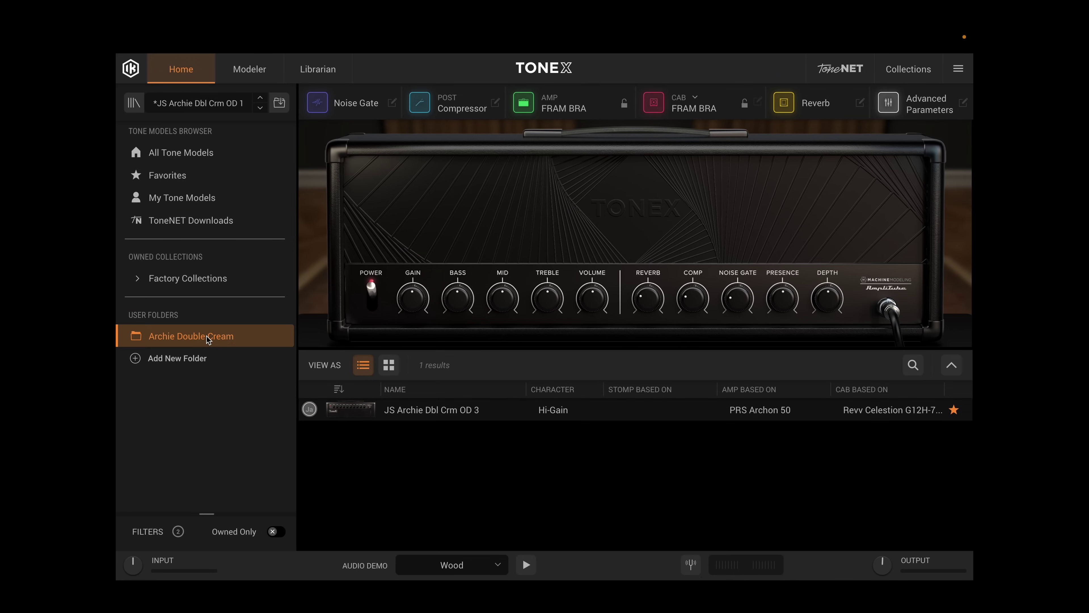
{"action": "left_click", "coordinate": [207, 201]}
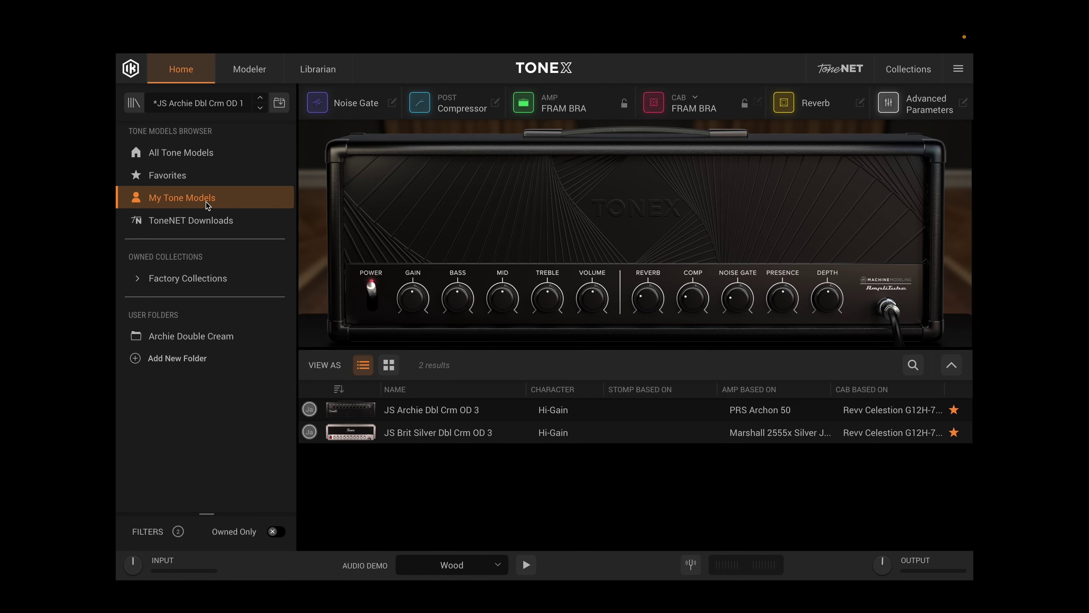
{"action": "left_click", "coordinate": [186, 344]}
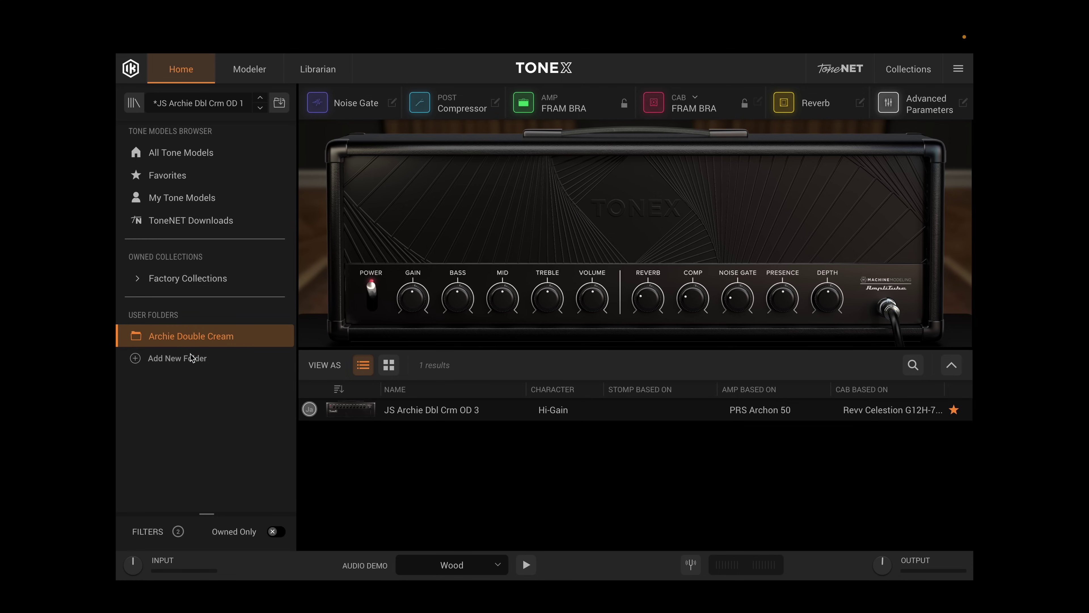
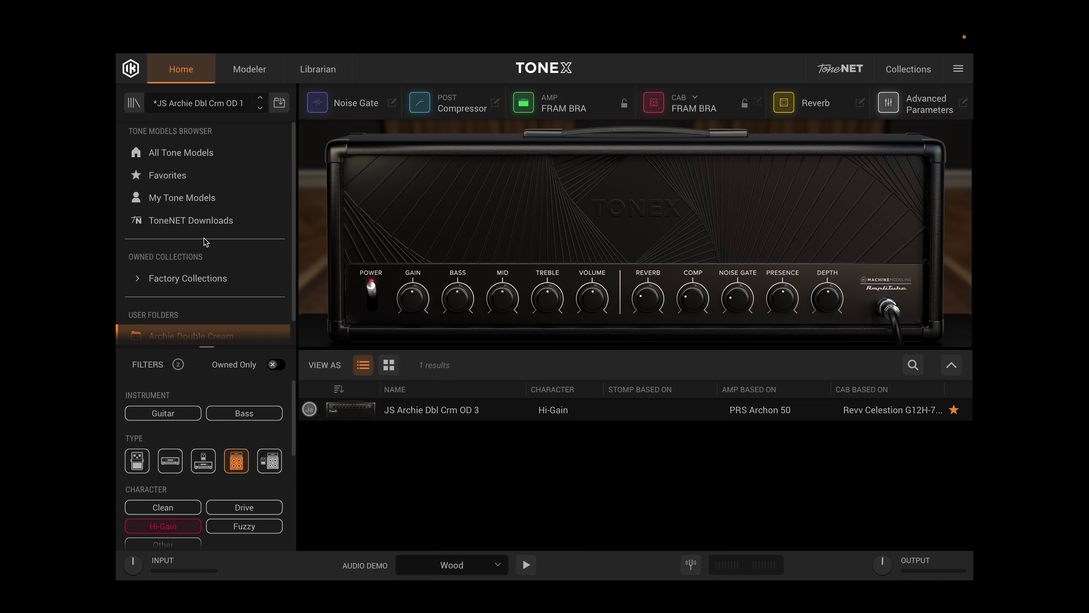
Filter All Tone Models to owned guitar models, and switch the character filter from Hi-Gain to Drive
{"action": "left_click", "coordinate": [159, 152]}
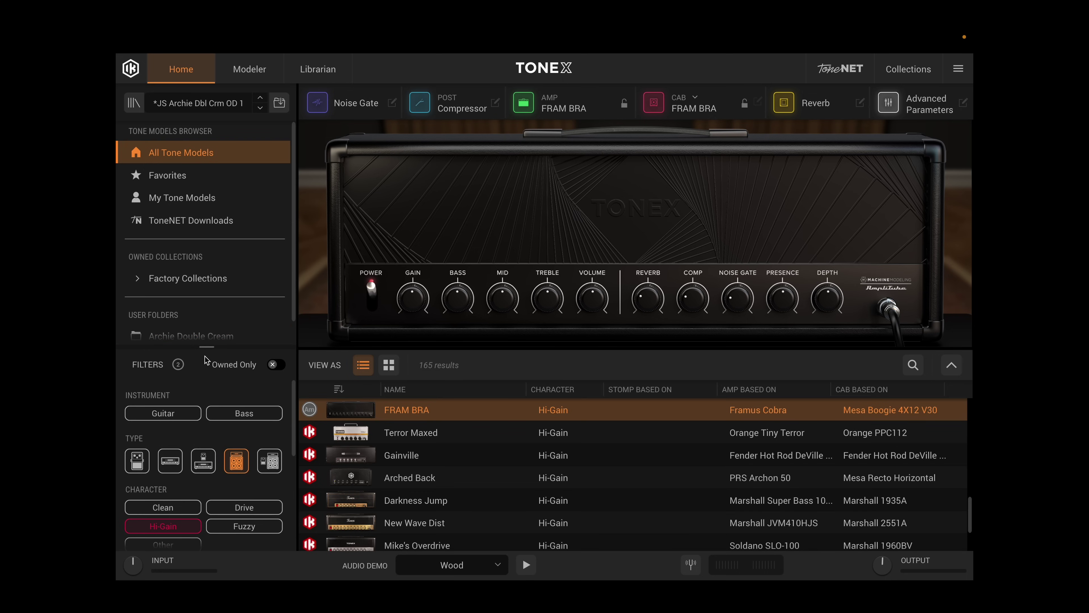
{"action": "left_click", "coordinate": [279, 366]}
{"action": "left_click", "coordinate": [180, 414]}
{"action": "left_click", "coordinate": [184, 524]}
{"action": "left_click", "coordinate": [242, 508]}
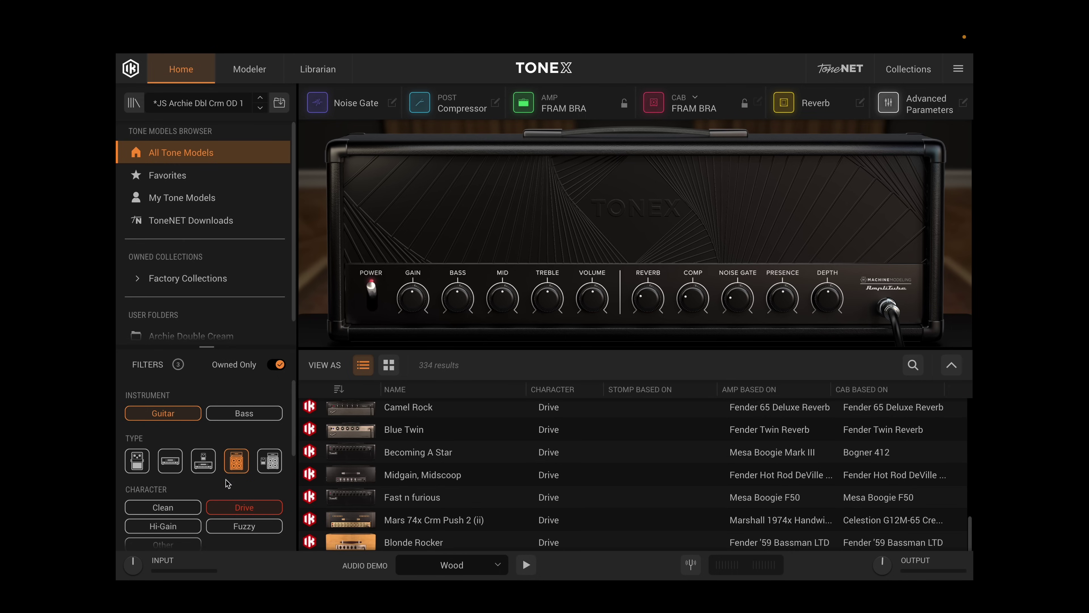
Go through the tone model type filters one after another, and leave no type filter active
{"action": "left_click", "coordinate": [144, 468]}
{"action": "left_click", "coordinate": [239, 470]}
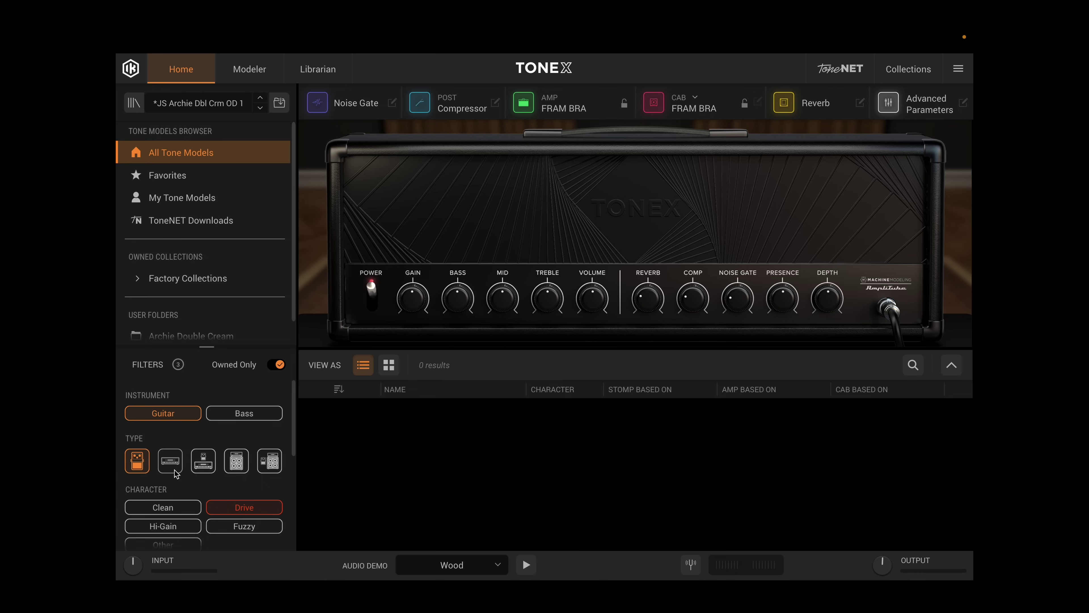
{"action": "left_click", "coordinate": [178, 471]}
{"action": "left_click", "coordinate": [180, 470]}
{"action": "left_click", "coordinate": [210, 468]}
{"action": "left_click", "coordinate": [210, 468]}
{"action": "left_click", "coordinate": [234, 470]}
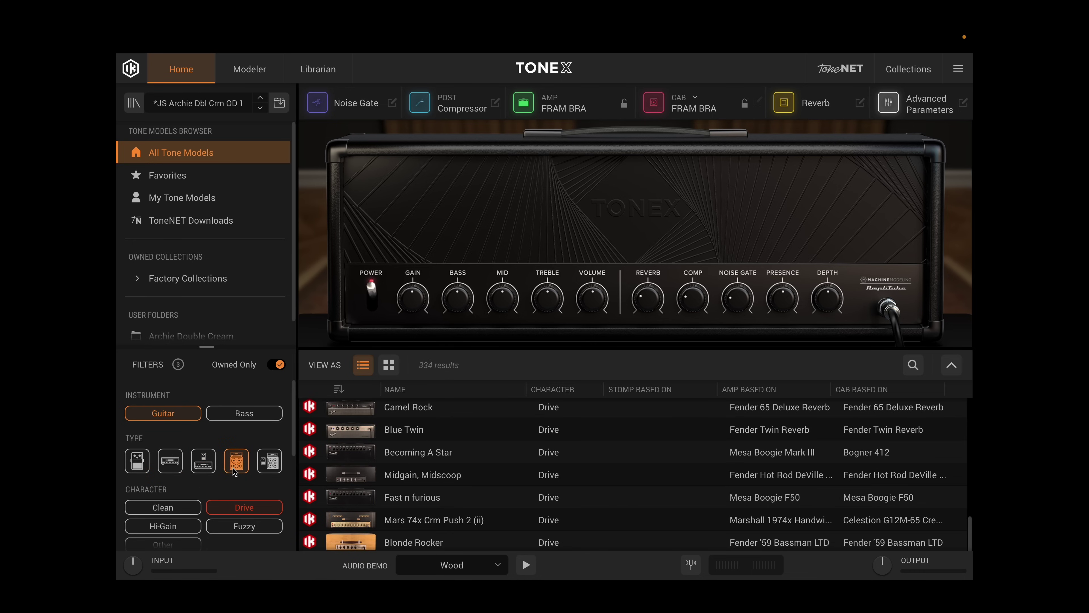
{"action": "left_click", "coordinate": [267, 467]}
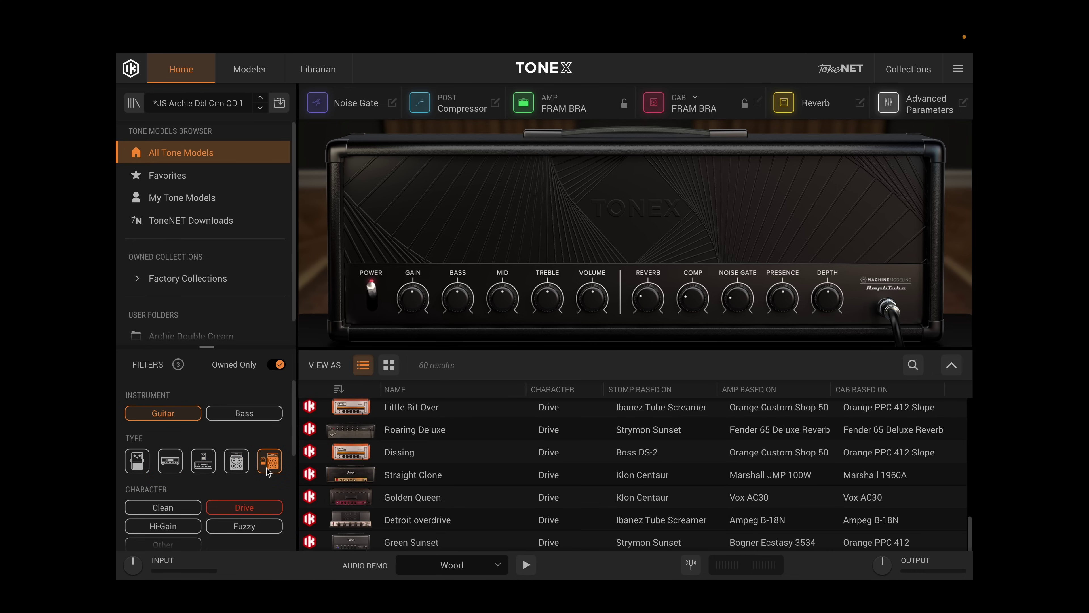
{"action": "left_click", "coordinate": [271, 471]}
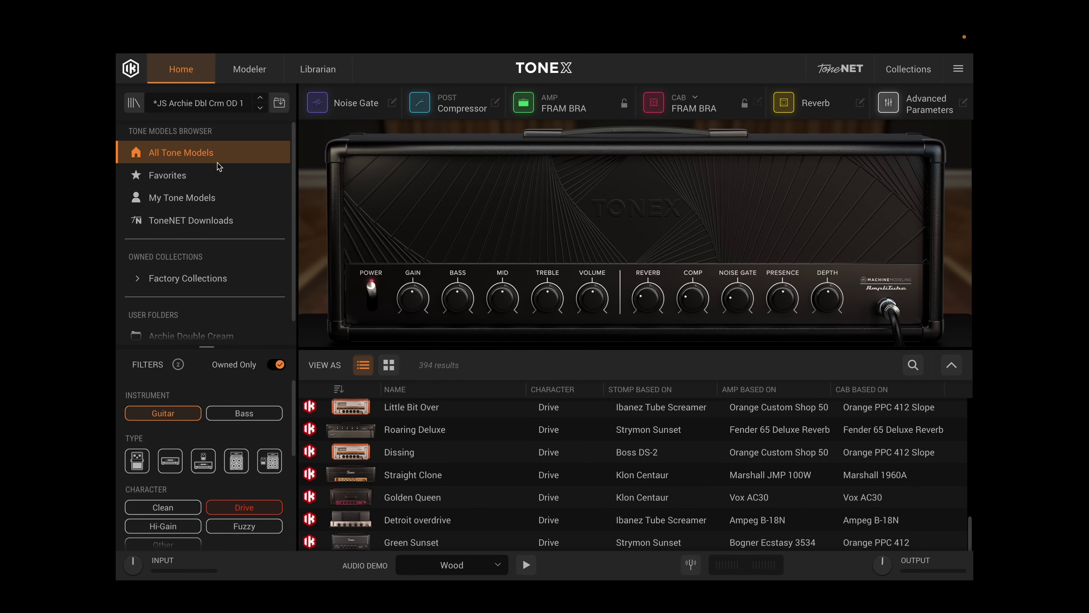
Load the preset JS Brit Silver Dbl Crm OD 1 from the Brit Silver Double Cream user folder
{"action": "left_click", "coordinate": [205, 108]}
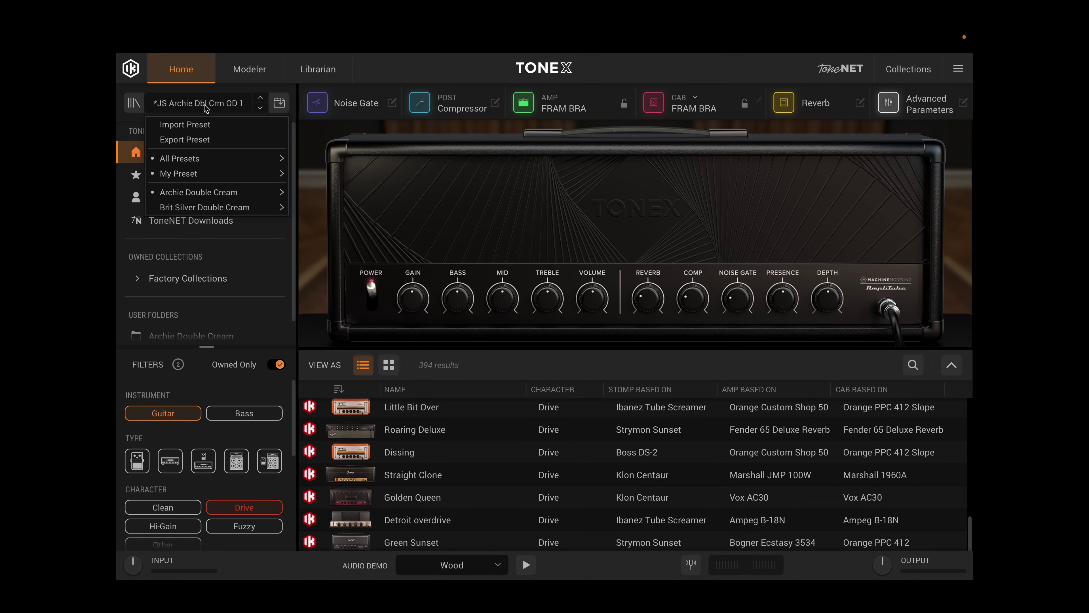
{"action": "mouse_move", "coordinate": [212, 165]}
{"action": "mouse_move", "coordinate": [218, 208]}
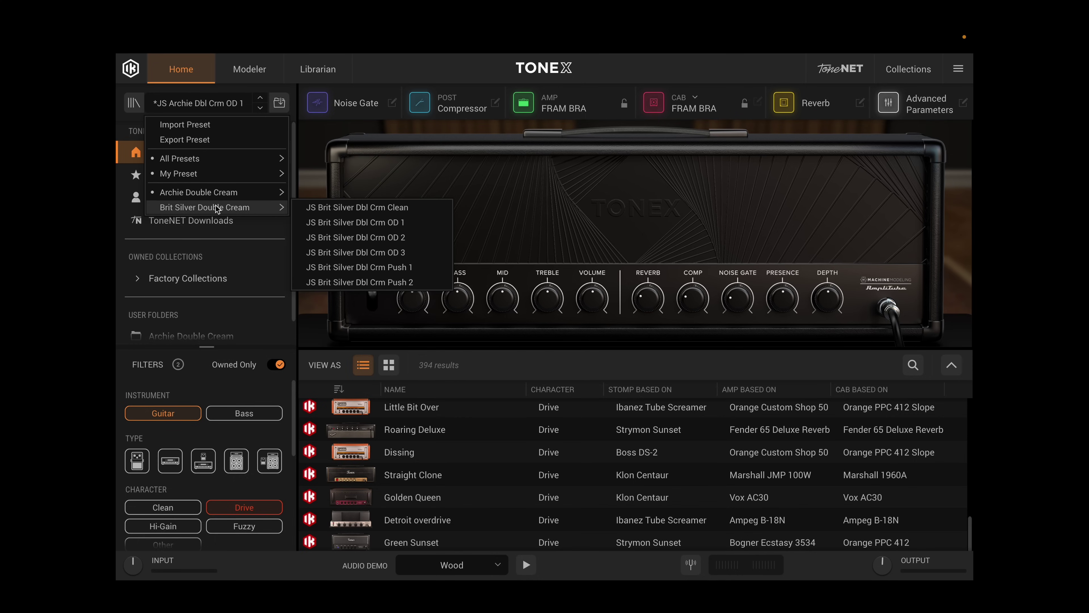
{"action": "left_click", "coordinate": [348, 223]}
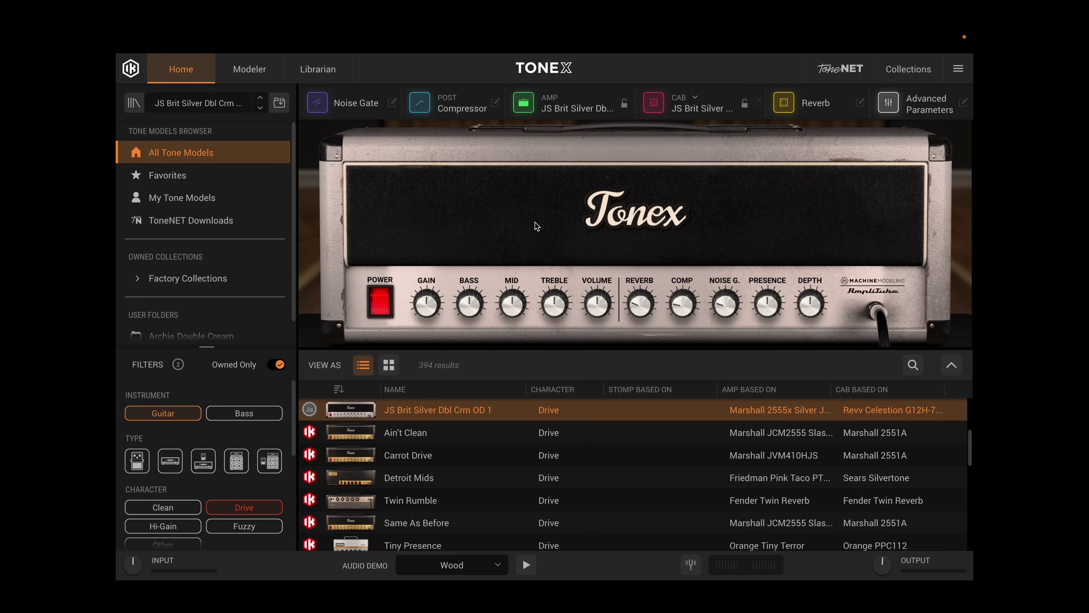
Load the preset JS Archie Dbl Crm OD 1 from the Archie Double Cream user folder
{"action": "left_click", "coordinate": [201, 111]}
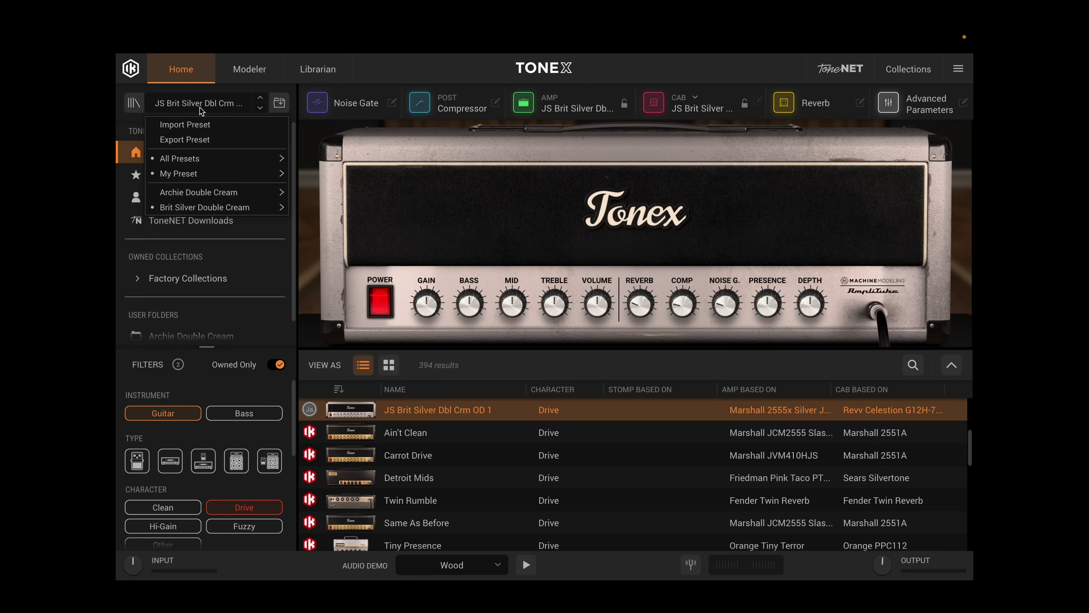
{"action": "left_click", "coordinate": [135, 110]}
{"action": "left_click", "coordinate": [135, 109]}
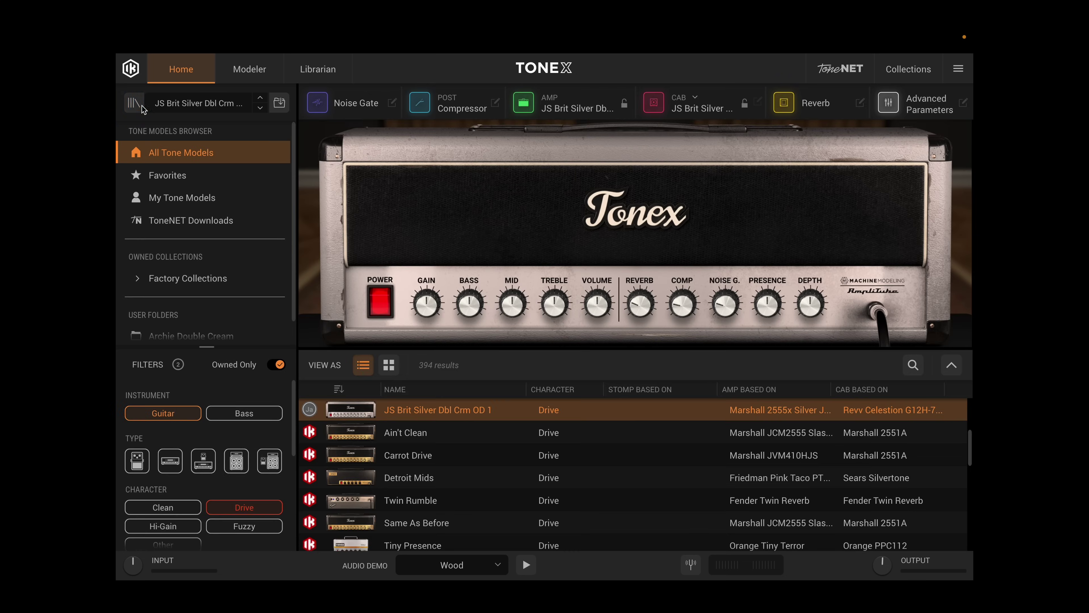
{"action": "left_click", "coordinate": [191, 104]}
{"action": "mouse_move", "coordinate": [205, 194]}
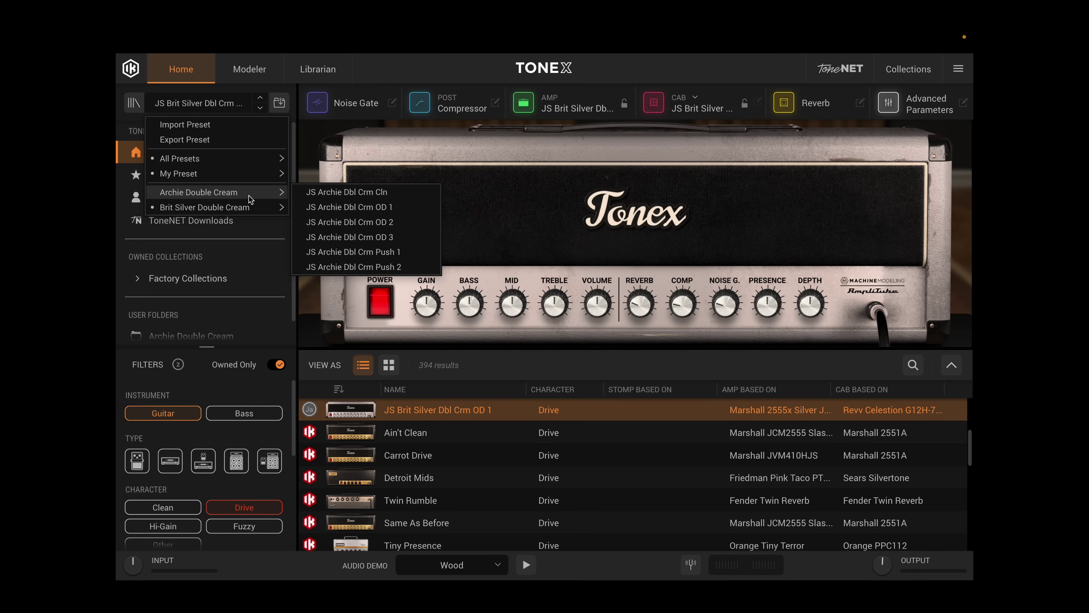
{"action": "left_click", "coordinate": [349, 207]}
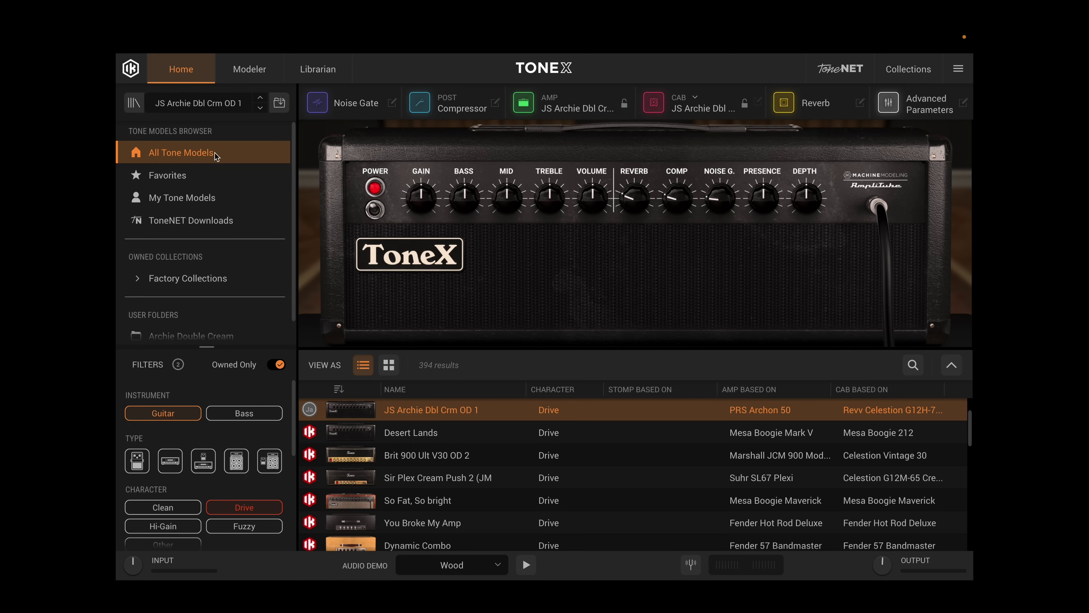
Load Fooks Dbl Crm Push 1 from My Tone Models and adjust the amp's tone controls, setting the volume to 5.9
{"action": "left_click", "coordinate": [189, 198]}
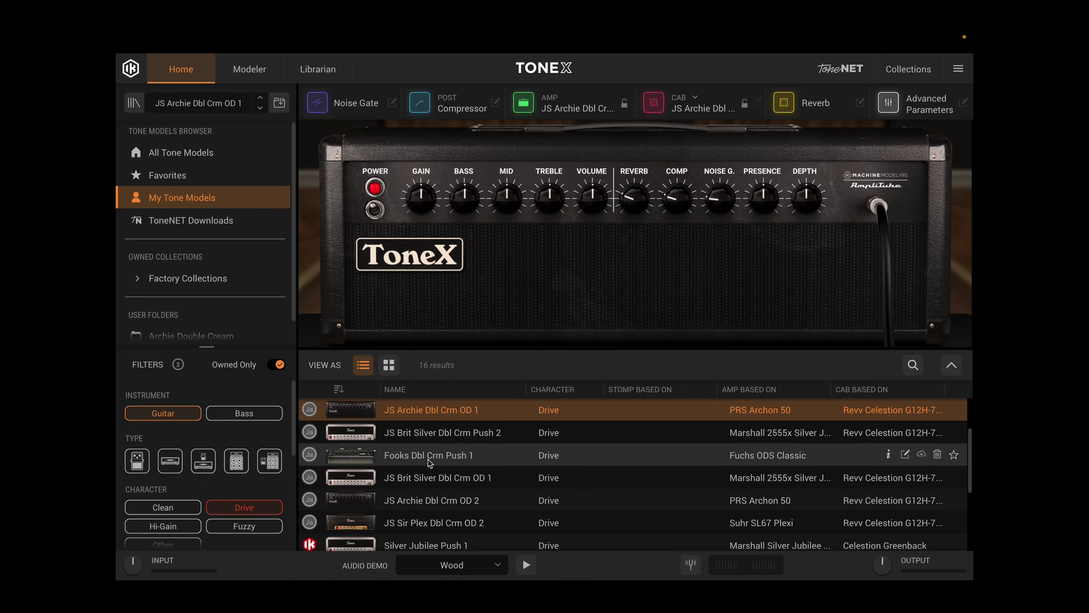
{"action": "left_click", "coordinate": [450, 455]}
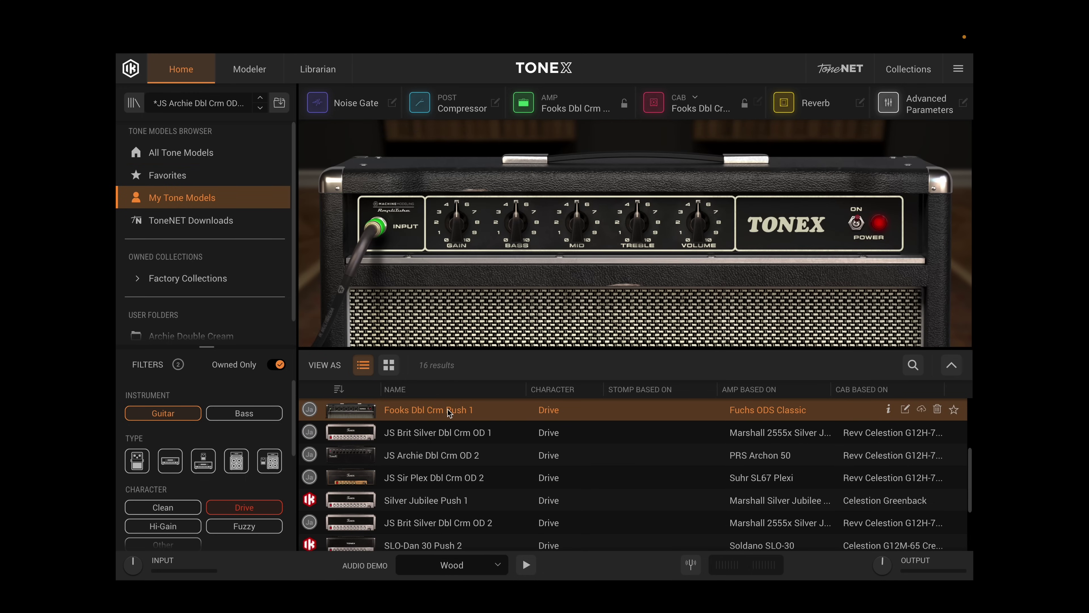
{"action": "left_click_drag", "start_coordinate": [455, 217], "coordinate": [456, 205]}
{"action": "left_click_drag", "start_coordinate": [519, 229], "coordinate": [694, 213]}
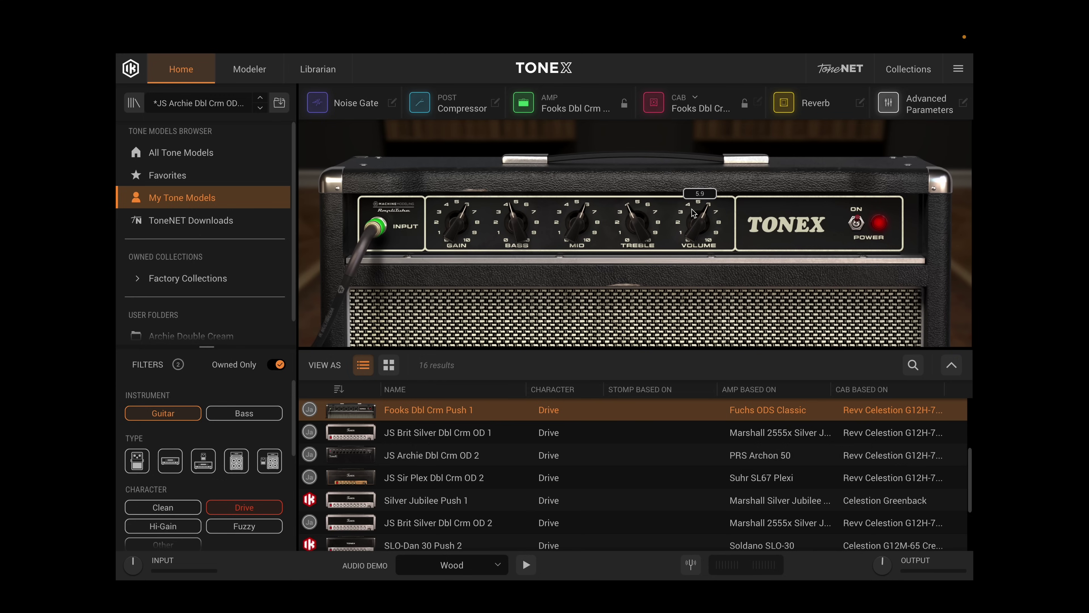
Save the modified sound as a new preset named JS Fooks Dbl Crm OD 1
{"action": "left_click", "coordinate": [279, 104]}
{"action": "left_click", "coordinate": [426, 206]}
{"action": "left_click_drag", "start_coordinate": [426, 205], "coordinate": [406, 203]}
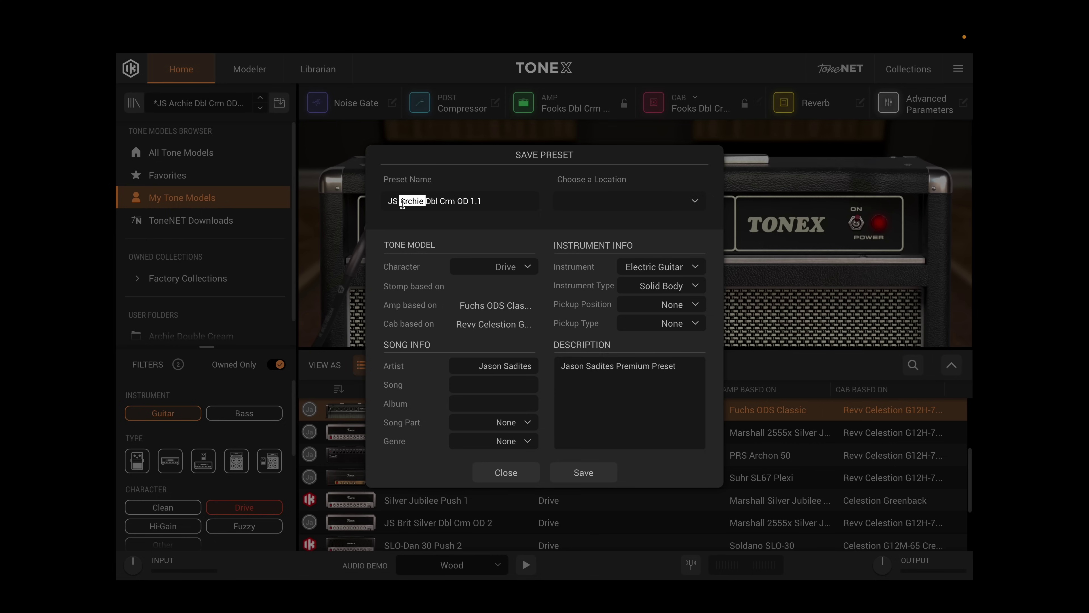
{"action": "key", "text": "BackSpace"}
{"action": "type", "text": "Fooks"}
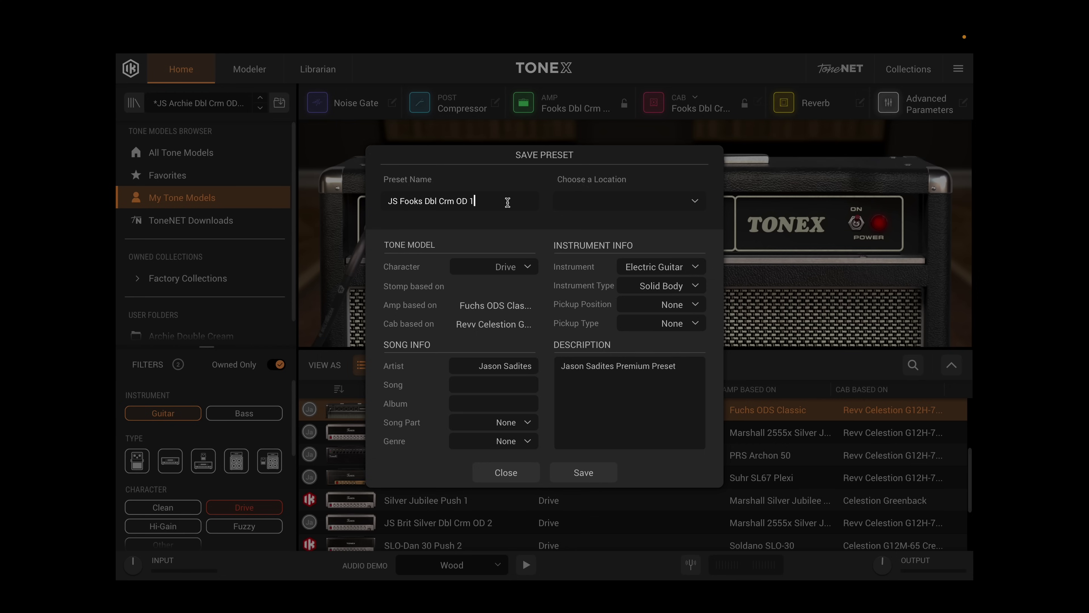
{"action": "left_click", "coordinate": [584, 471]}
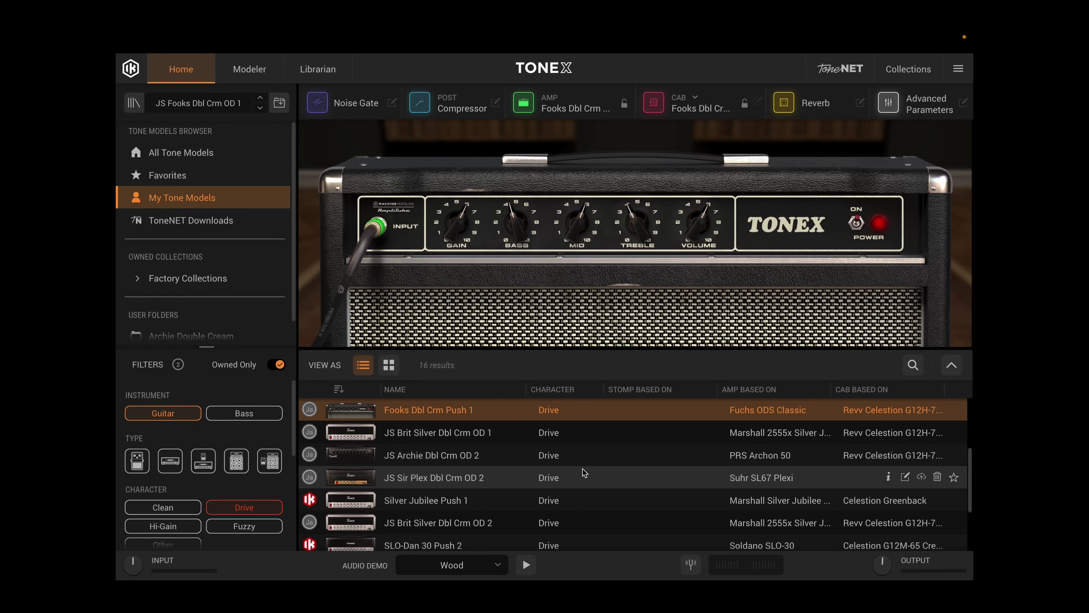
Find the newly saved preset among all presets, and load JS Brit Silver Dbl Crm Push 2 from the list
{"action": "left_click", "coordinate": [134, 104]}
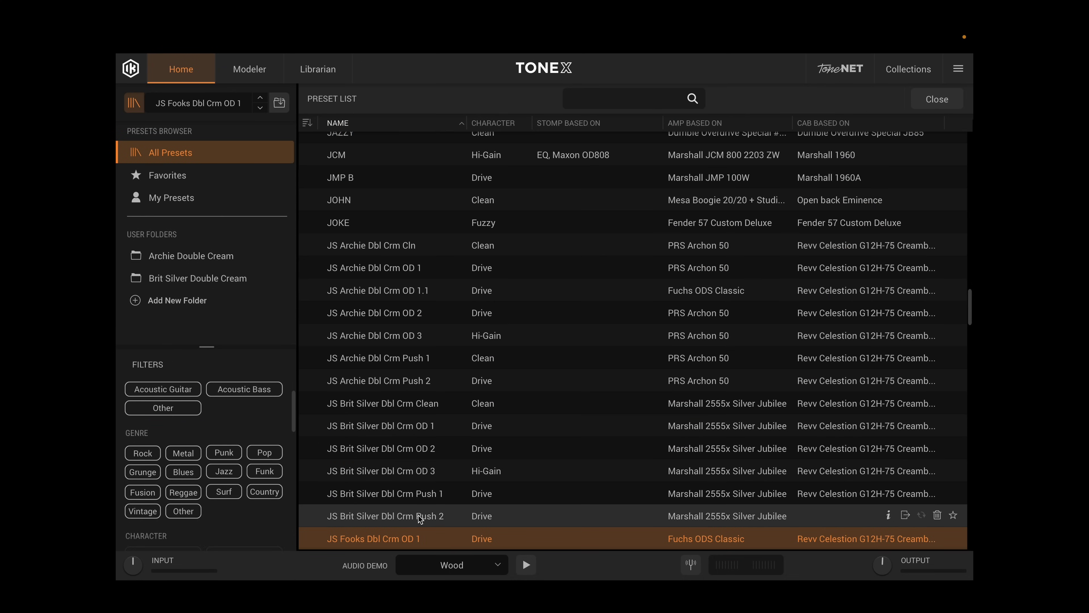
{"action": "scroll", "coordinate": [418, 472], "scroll_direction": "down", "scroll_amount": 3}
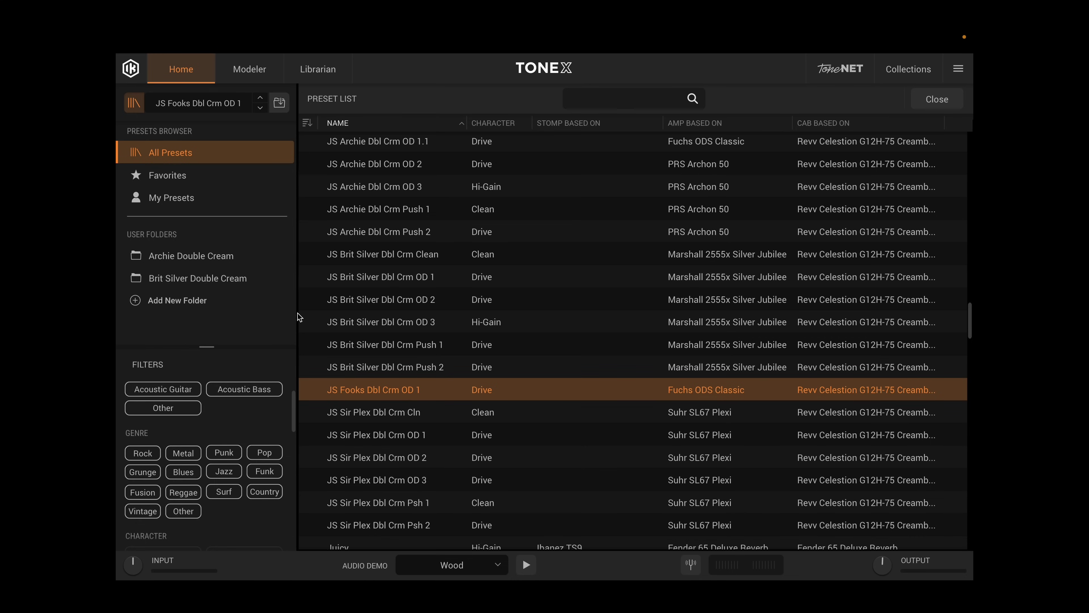
{"action": "left_click", "coordinate": [388, 370]}
{"action": "double_click", "coordinate": [388, 370]}
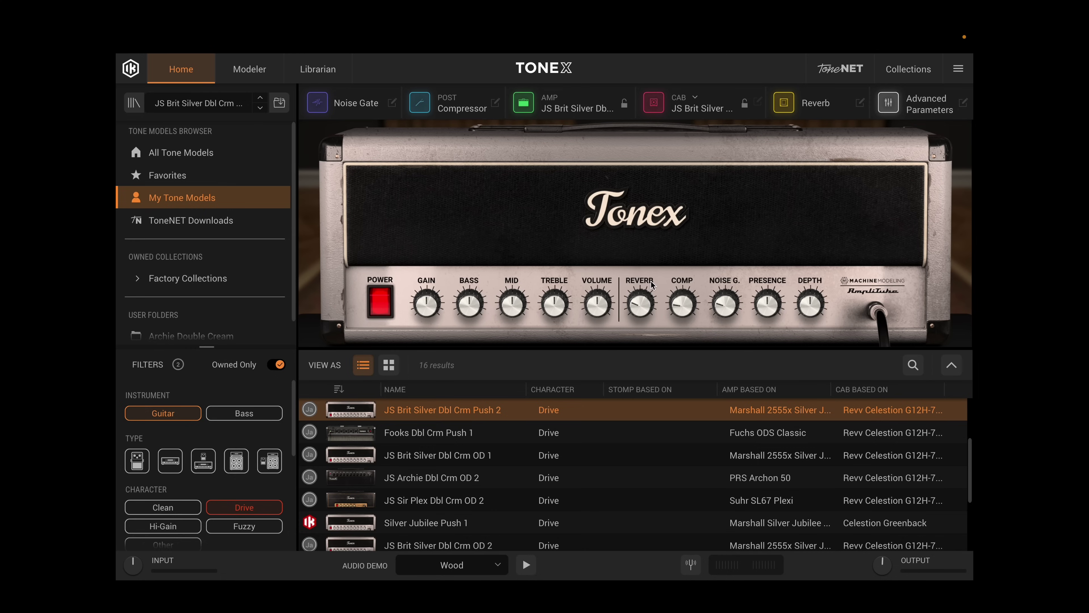
Load the user's own preset JS Fooks Dbl Crm OD 1 through the quick preset selector
{"action": "left_click", "coordinate": [203, 104]}
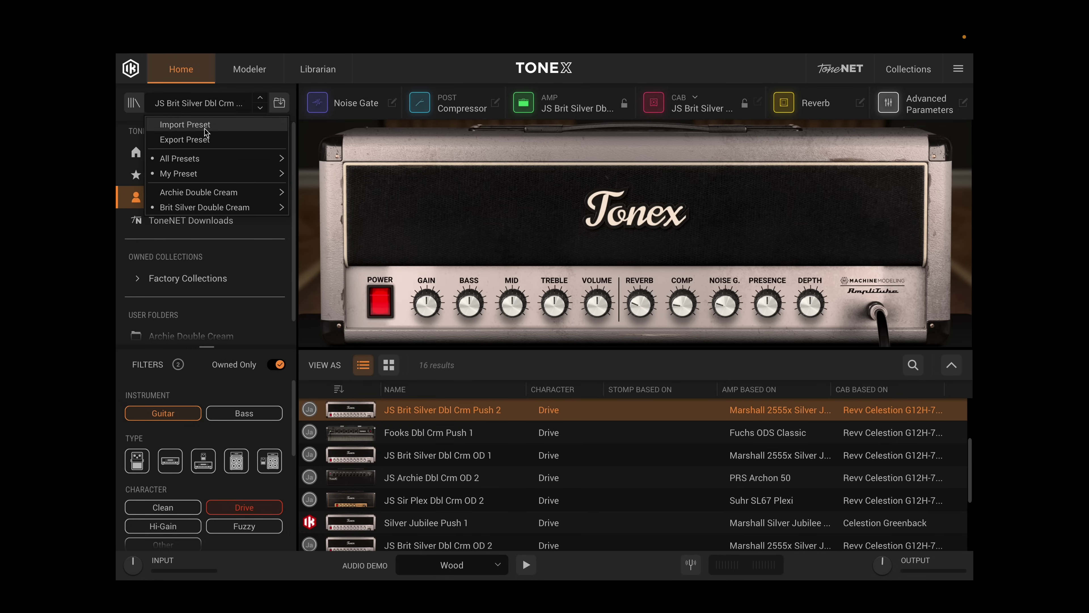
{"action": "mouse_move", "coordinate": [208, 166]}
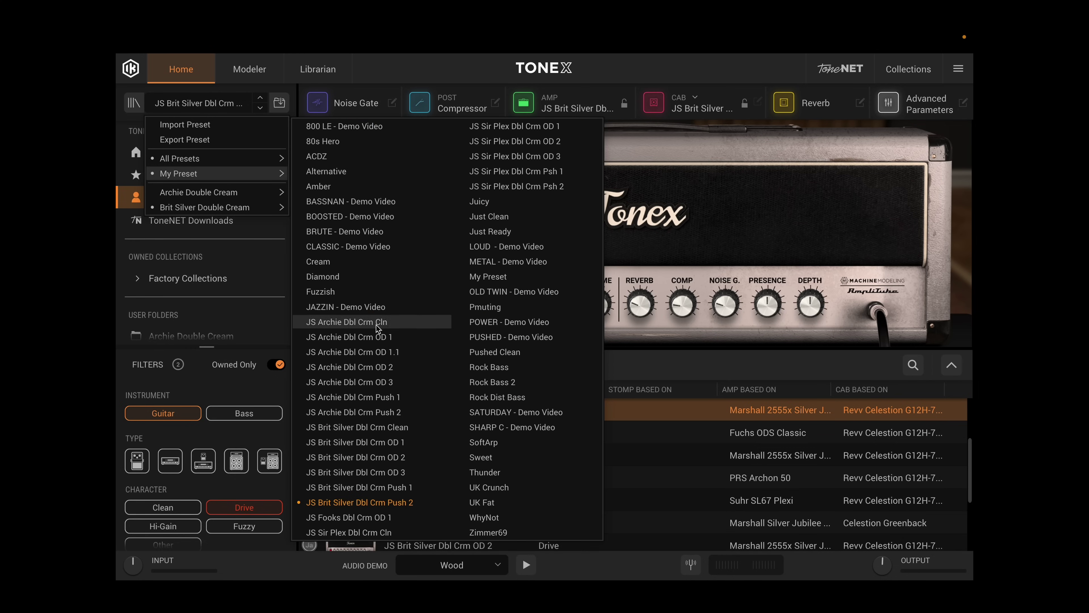
{"action": "left_click", "coordinate": [366, 519]}
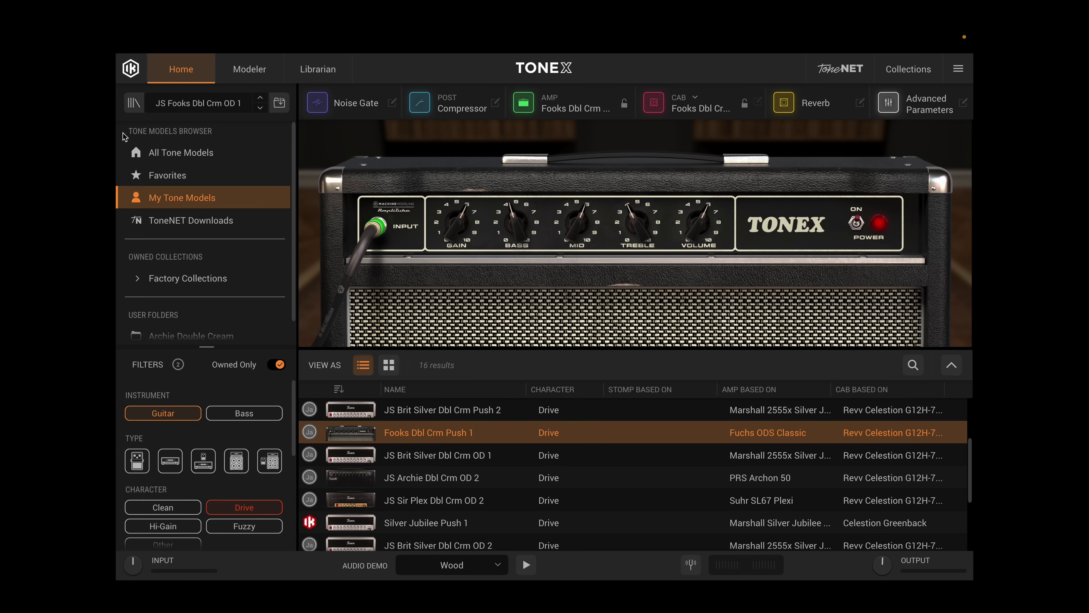
Look at the file choosers for importing and exporting a preset, and cancel both
{"action": "left_click", "coordinate": [190, 112]}
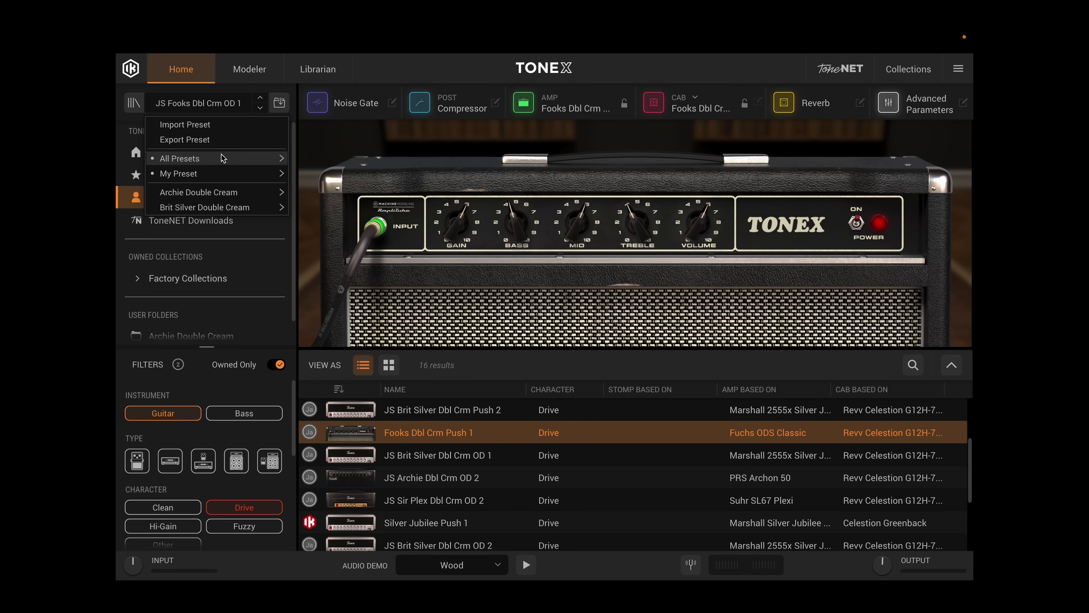
{"action": "left_click", "coordinate": [199, 126]}
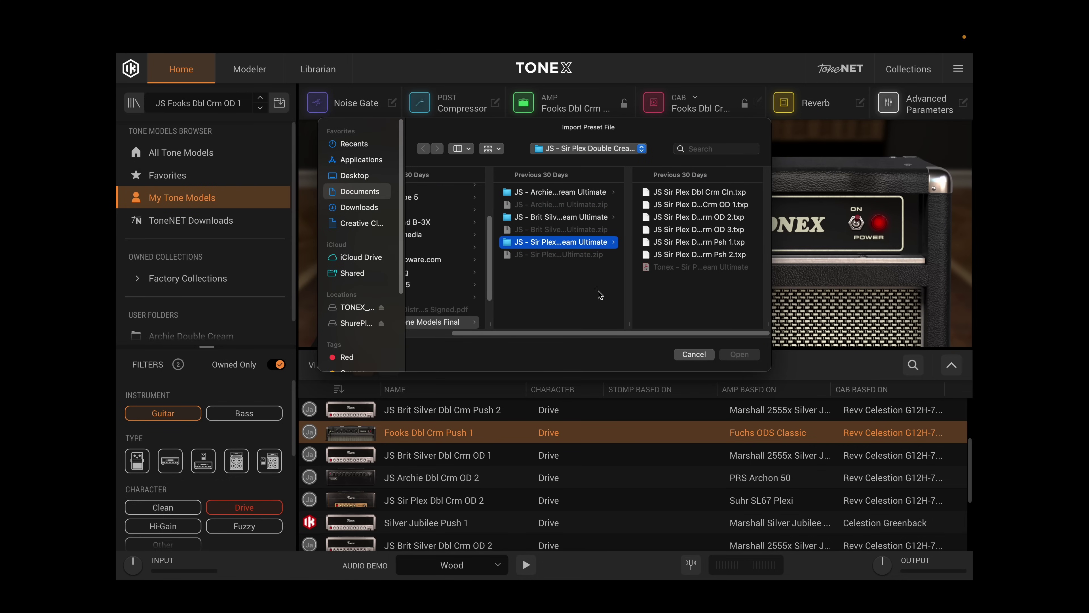
{"action": "left_click", "coordinate": [689, 356]}
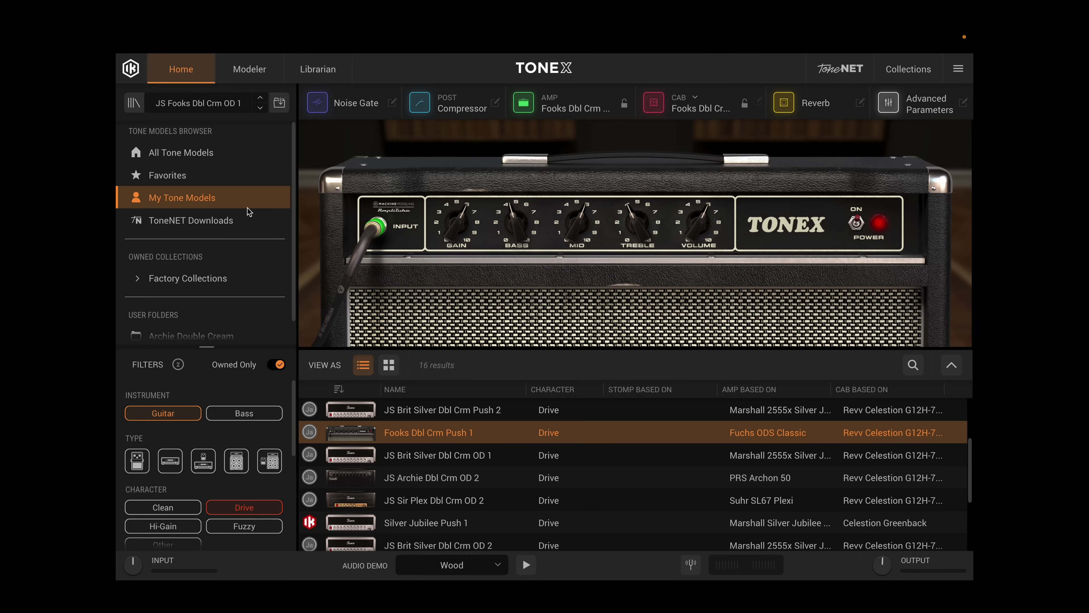
{"action": "left_click", "coordinate": [197, 113]}
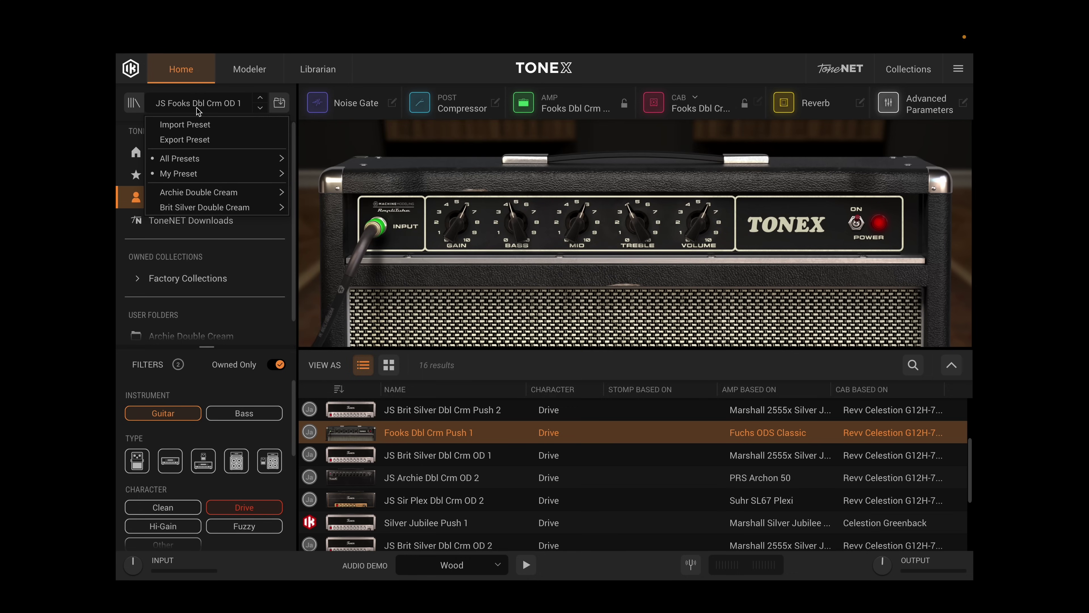
{"action": "left_click", "coordinate": [205, 138]}
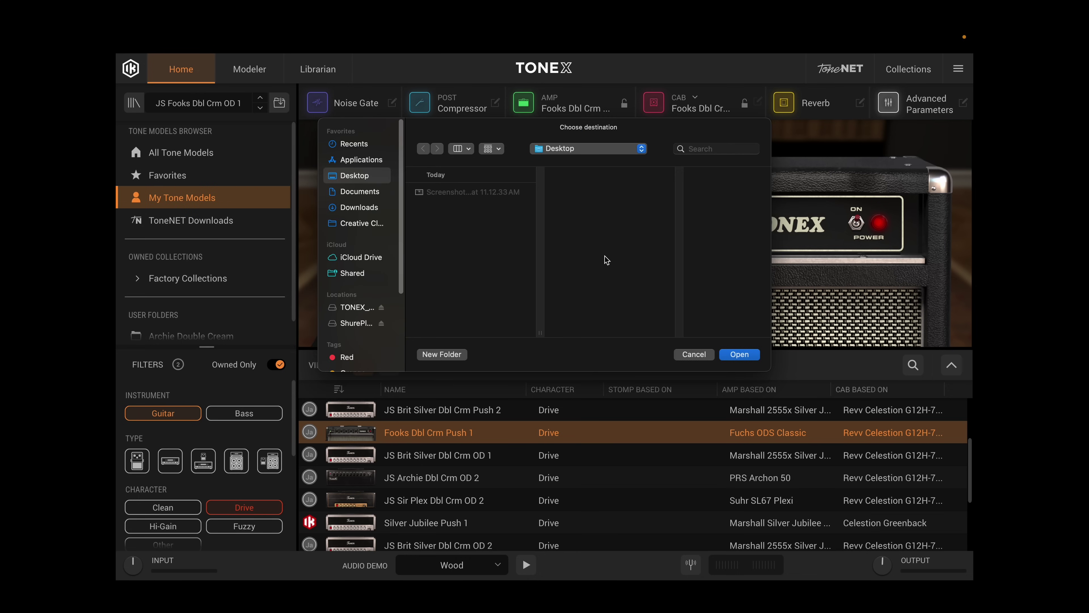
{"action": "left_click", "coordinate": [694, 354]}
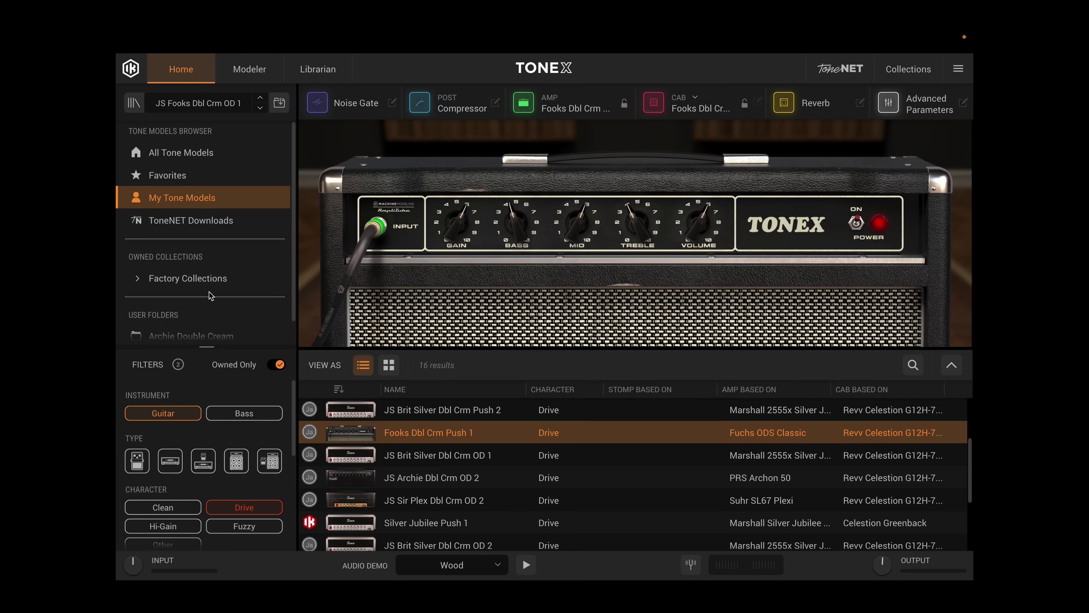
Compare the grid and list layouts of the tone model browser, and leave it in grid view
{"action": "left_click", "coordinate": [391, 368]}
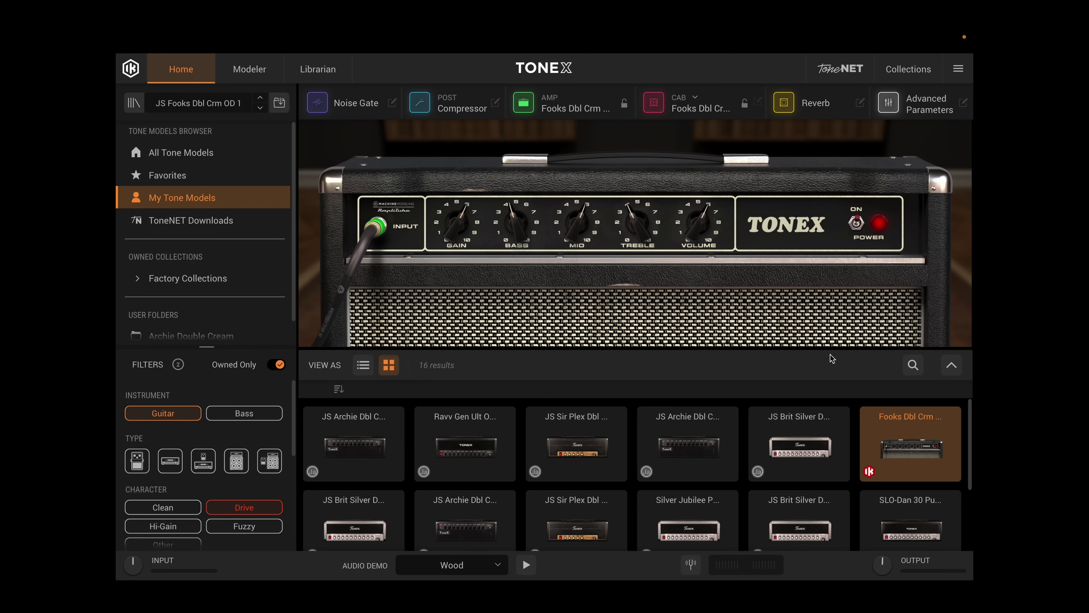
{"action": "mouse_move", "coordinate": [551, 459]}
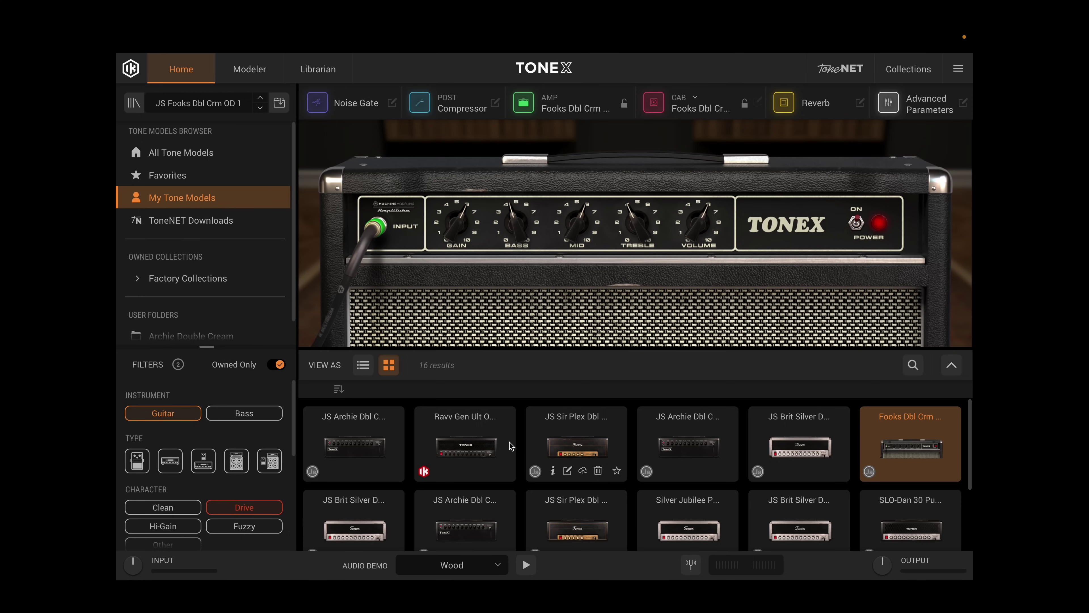
{"action": "left_click", "coordinate": [363, 365]}
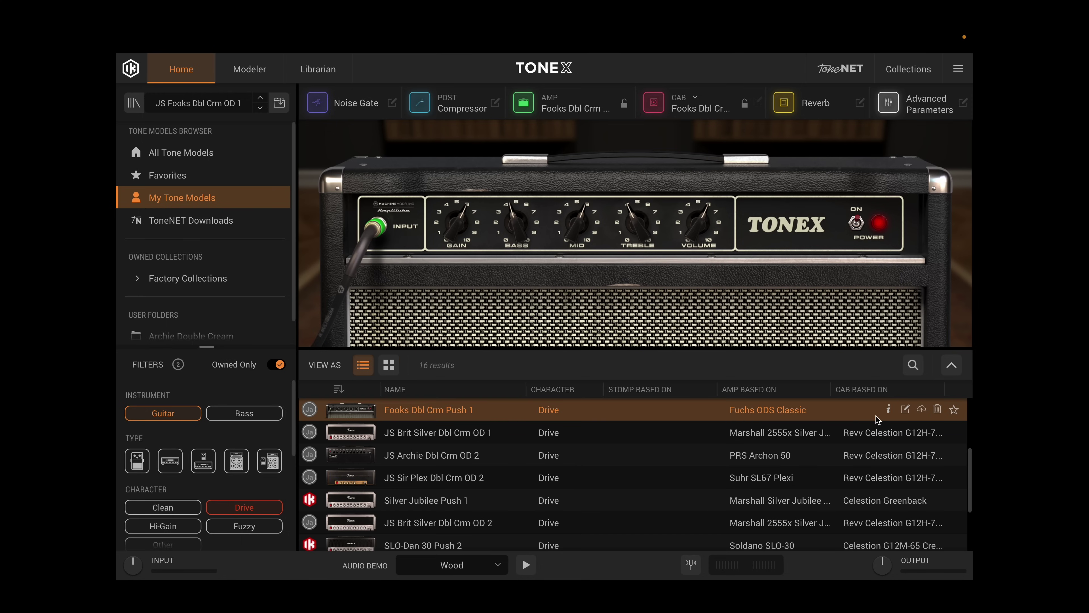
{"action": "left_click", "coordinate": [389, 365]}
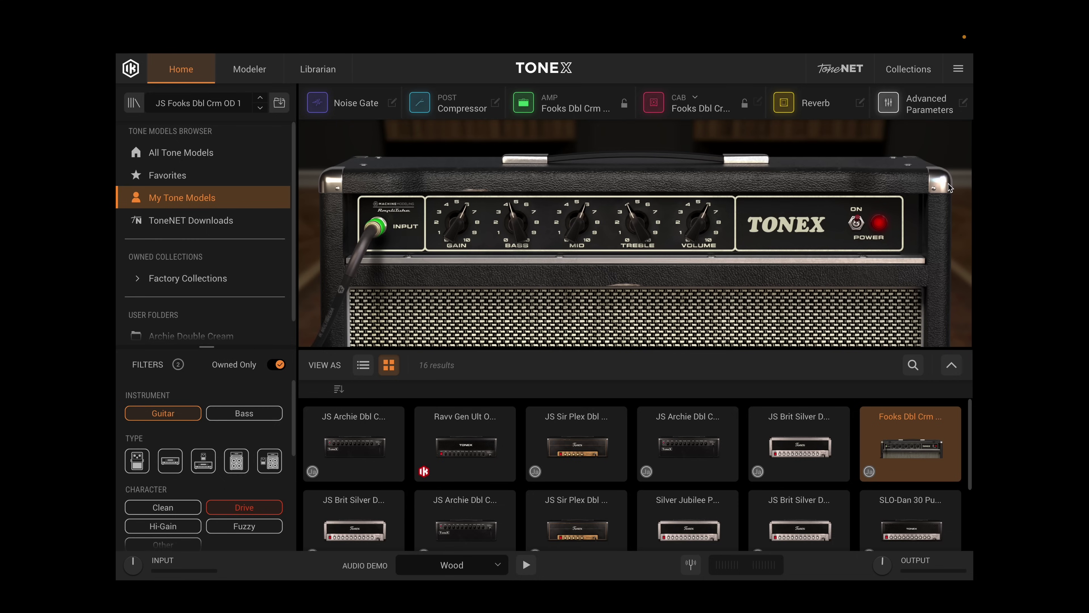
Expand the tone model browser to full height, compare its list and grid layouts, and leave it in grid view
{"action": "left_click", "coordinate": [952, 365]}
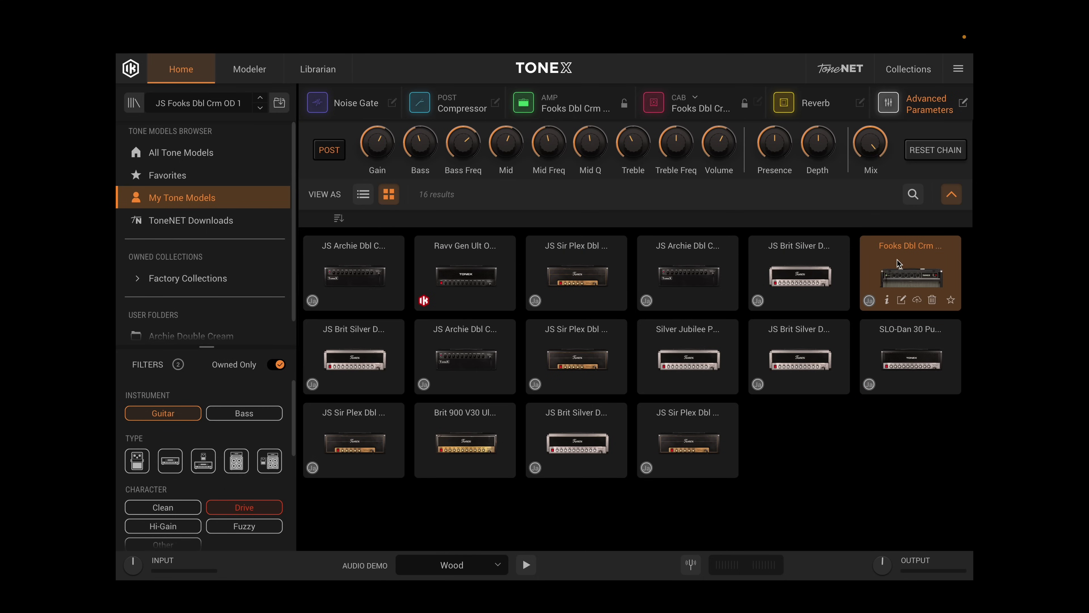
{"action": "left_click", "coordinate": [363, 194]}
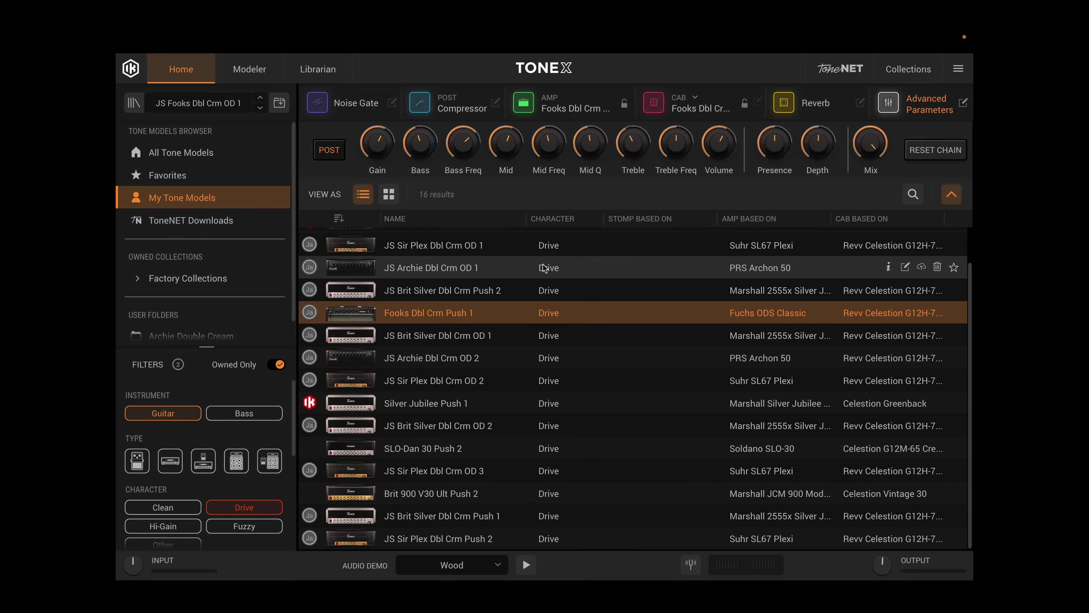
{"action": "left_click", "coordinate": [389, 194]}
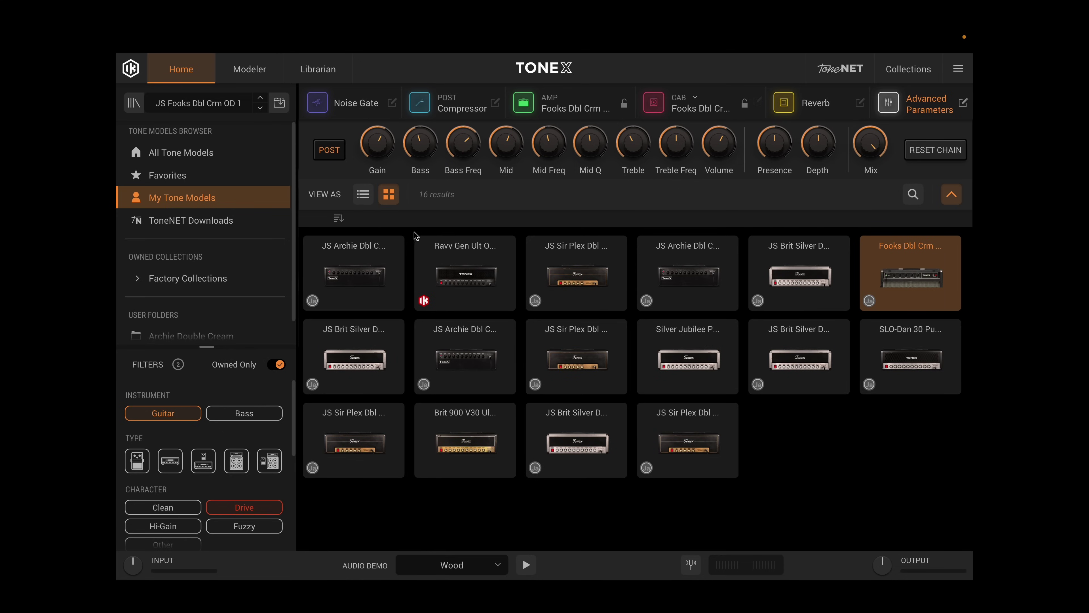
Load the Ravv Gen Ult OD 1 tone model, look over its parameter knobs, and return to the amp view
{"action": "left_click", "coordinate": [464, 261]}
{"action": "left_click_drag", "start_coordinate": [383, 145], "coordinate": [384, 164]}
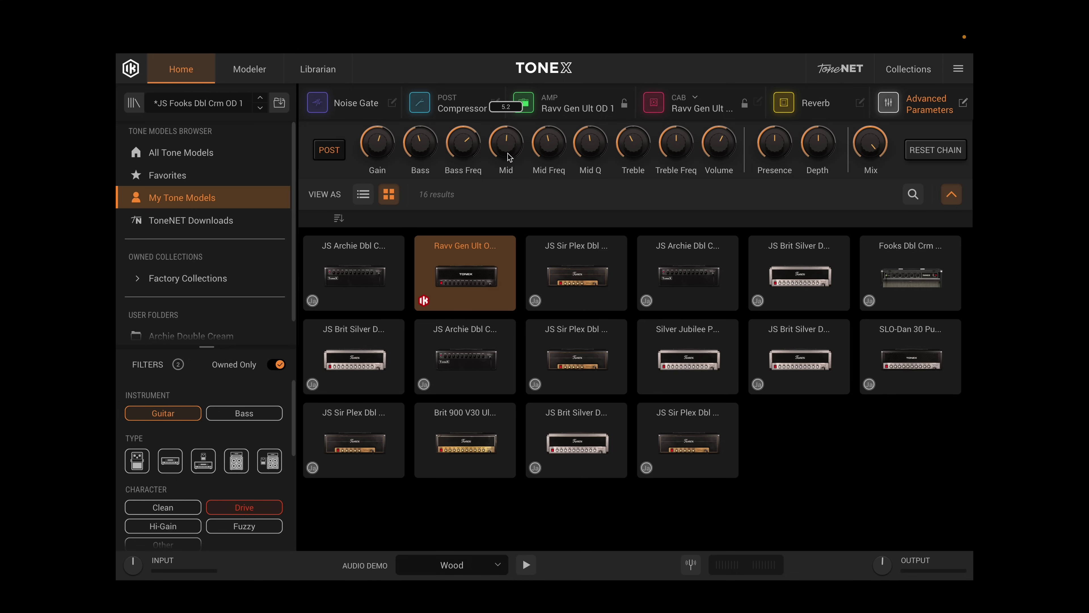
{"action": "mouse_move", "coordinate": [589, 174]}
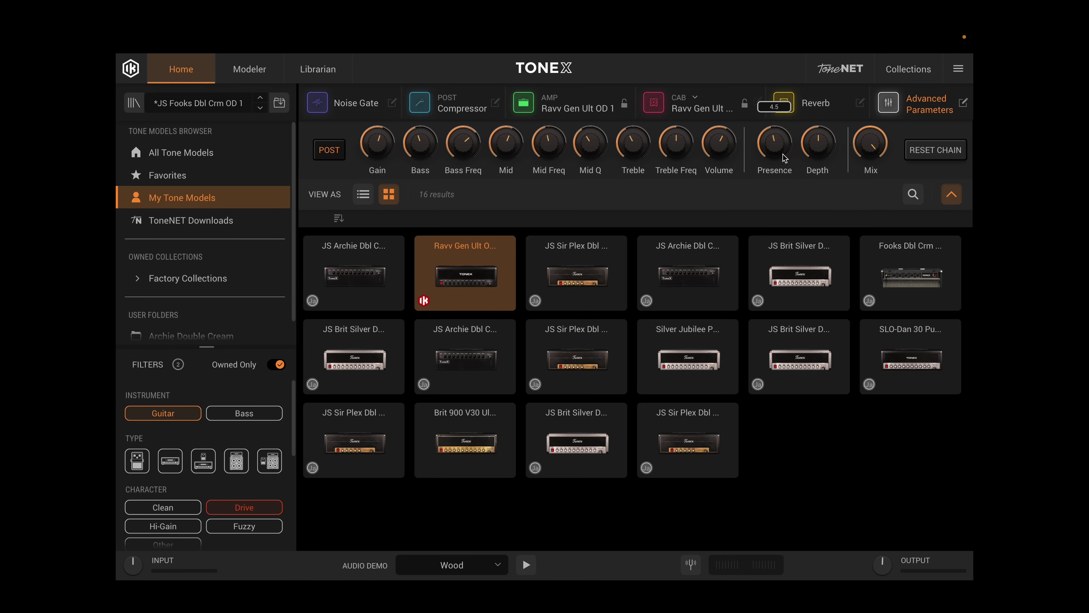
{"action": "left_click", "coordinate": [952, 195]}
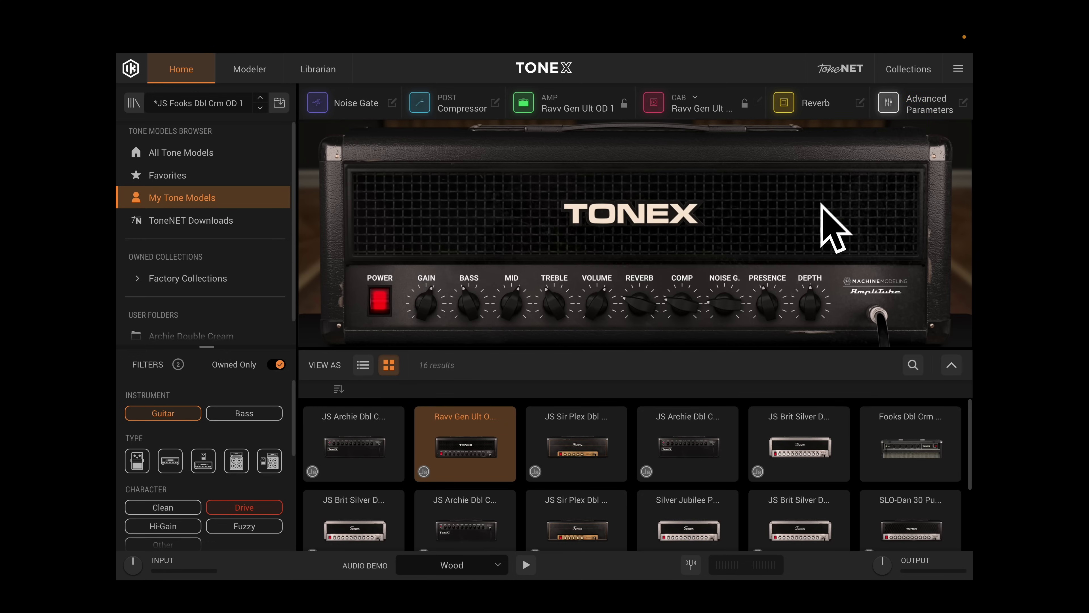
Expand the browser again and load the JS Sir Plex, JS Archie and JS Brit Silver tone models in turn
{"action": "left_click", "coordinate": [951, 365]}
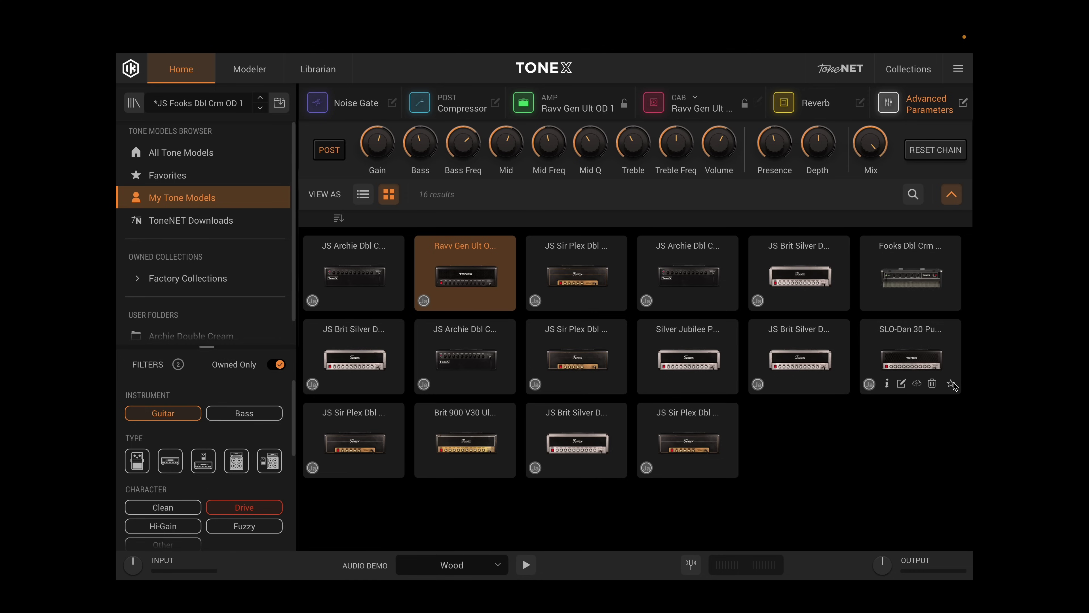
{"action": "left_click", "coordinate": [595, 283]}
{"action": "left_click", "coordinate": [694, 268]}
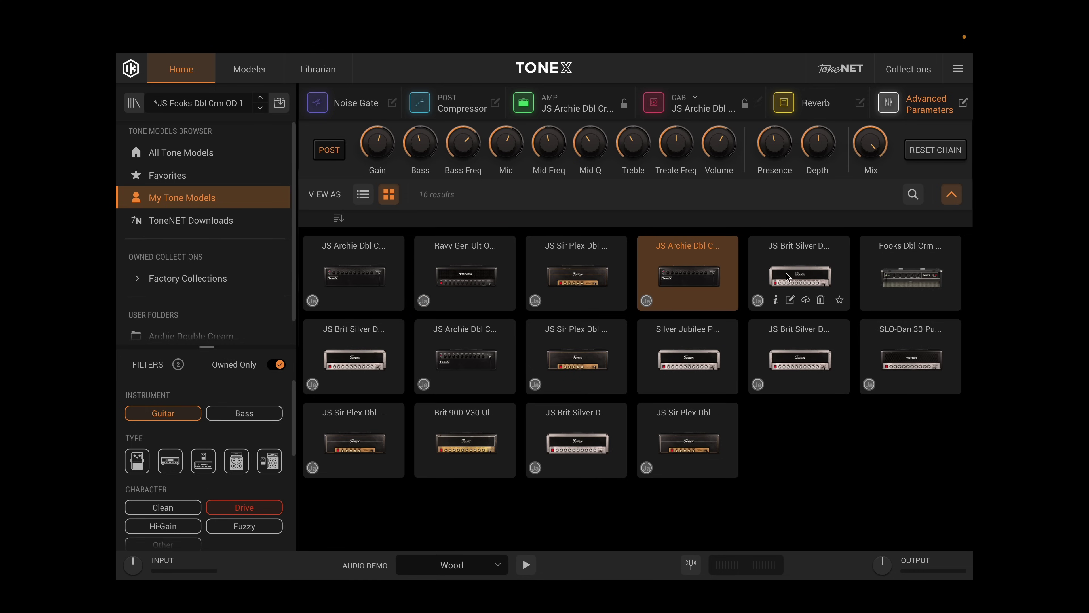
{"action": "left_click", "coordinate": [788, 277]}
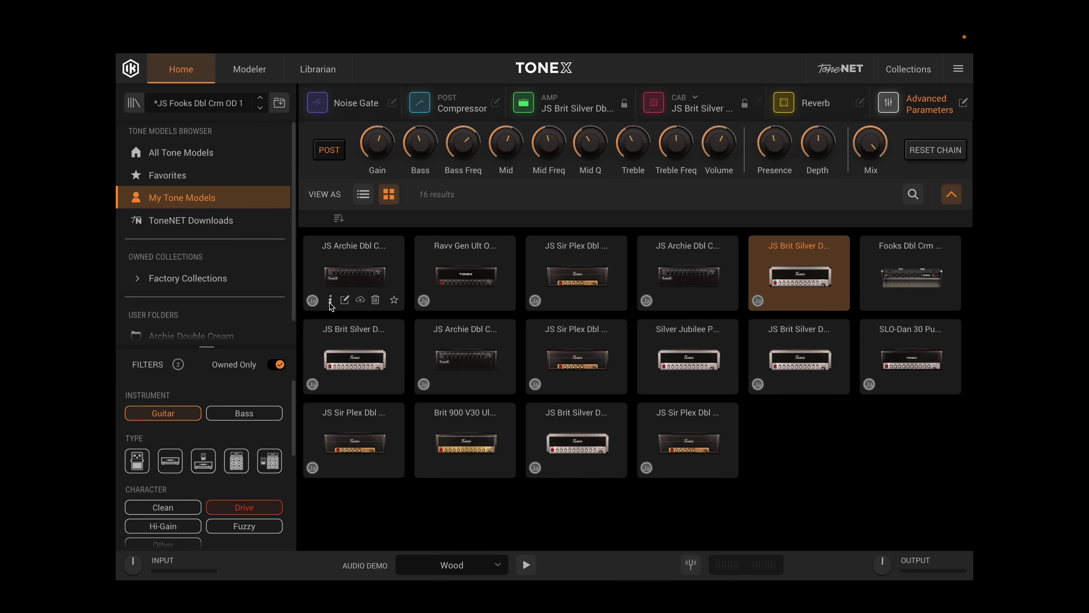
Review the info and the editable details of the JS Archie Dbl Crm Push 2 tone model, including the cab configurations, without saving changes
{"action": "left_click", "coordinate": [330, 300]}
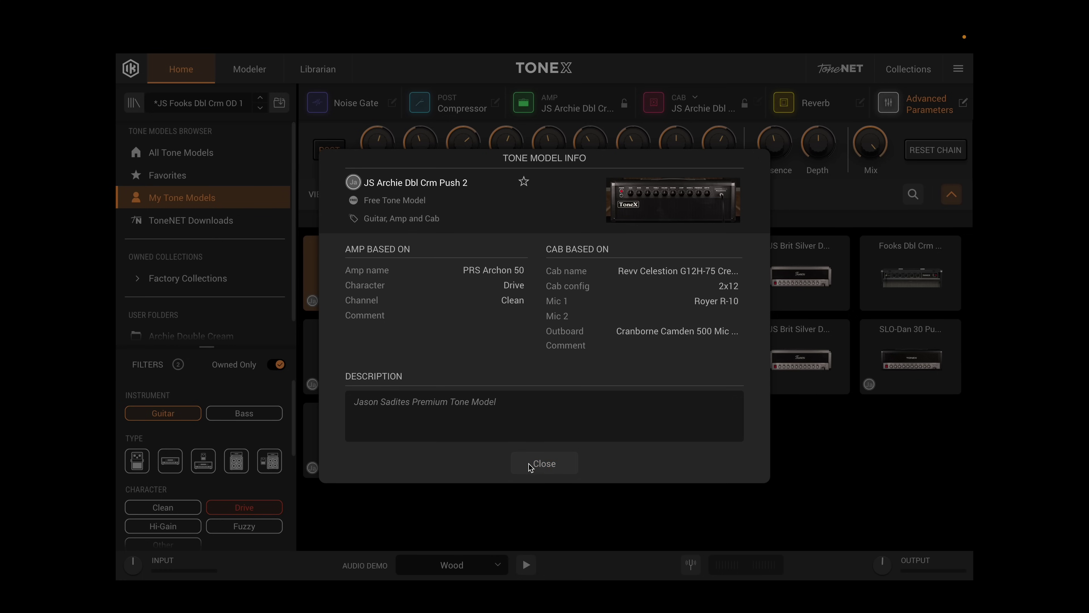
{"action": "left_click", "coordinate": [538, 463]}
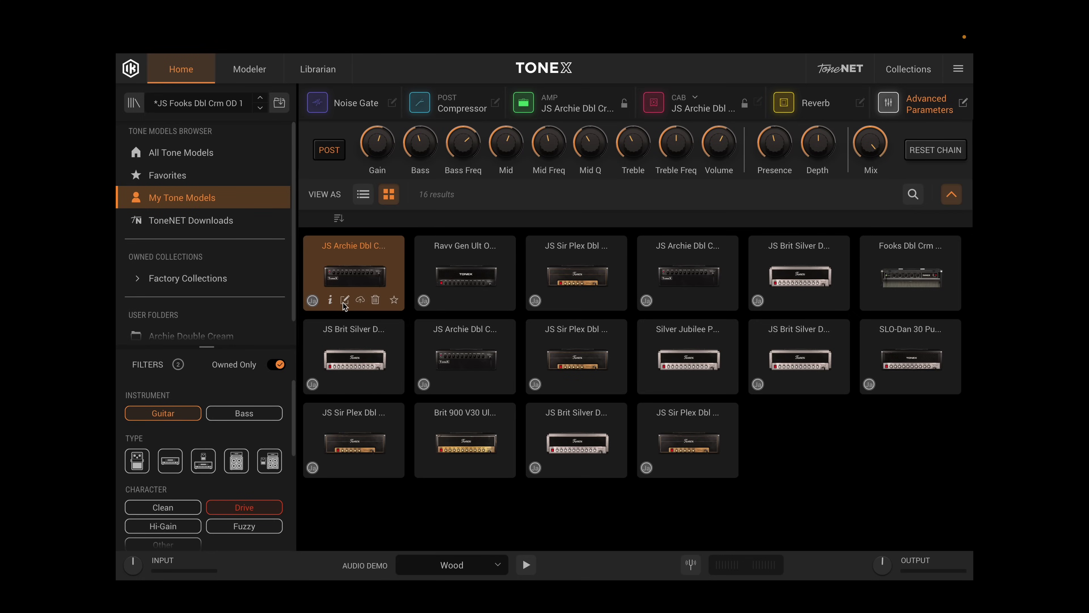
{"action": "left_click", "coordinate": [344, 300]}
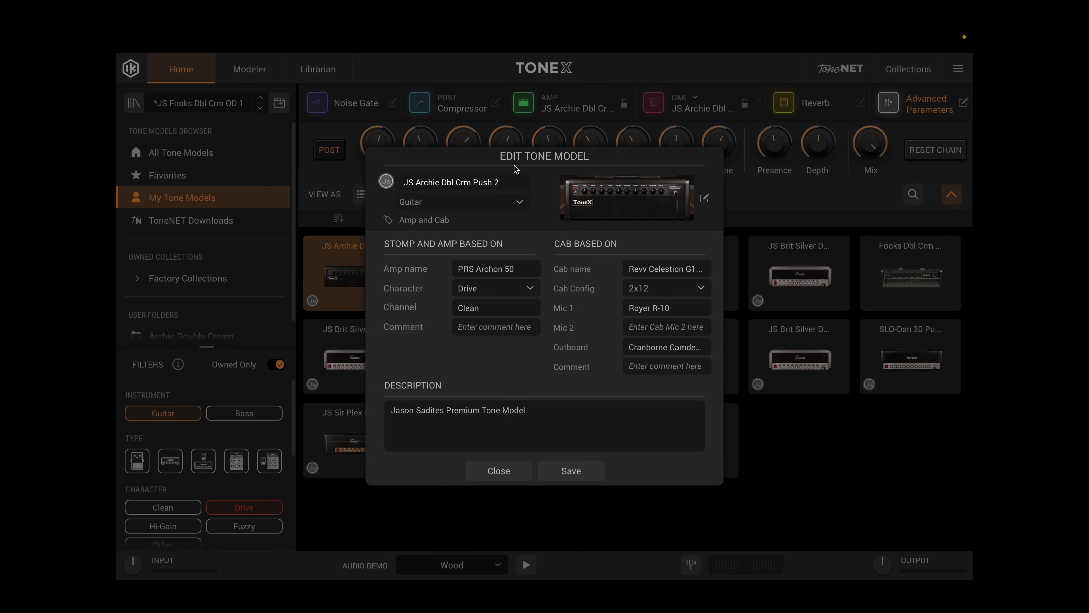
{"action": "left_click", "coordinate": [498, 270]}
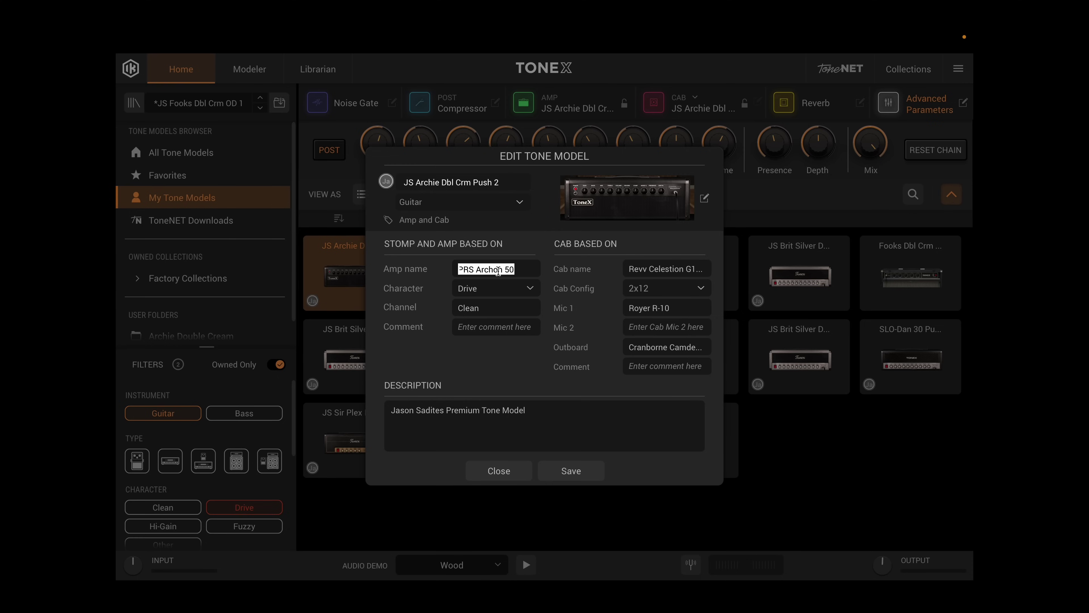
{"action": "left_click", "coordinate": [687, 290]}
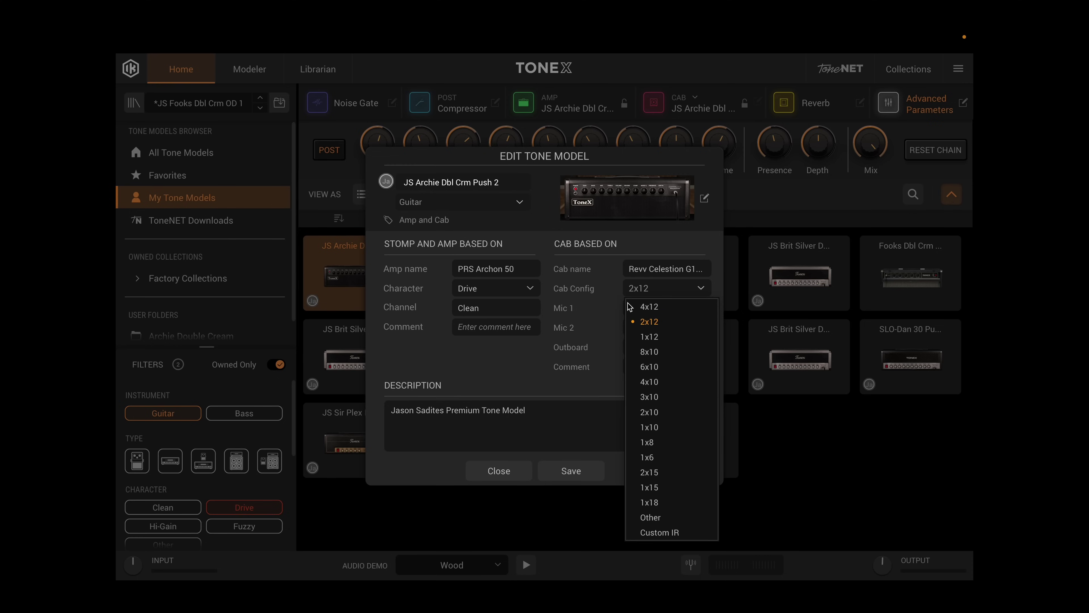
{"action": "left_click", "coordinate": [640, 244]}
{"action": "left_click", "coordinate": [499, 471]}
Look at the upload and delete dialogs for JS Archie Dbl Crm Push 2, cancel both, and collapse the tone model browser
{"action": "mouse_move", "coordinate": [353, 306]}
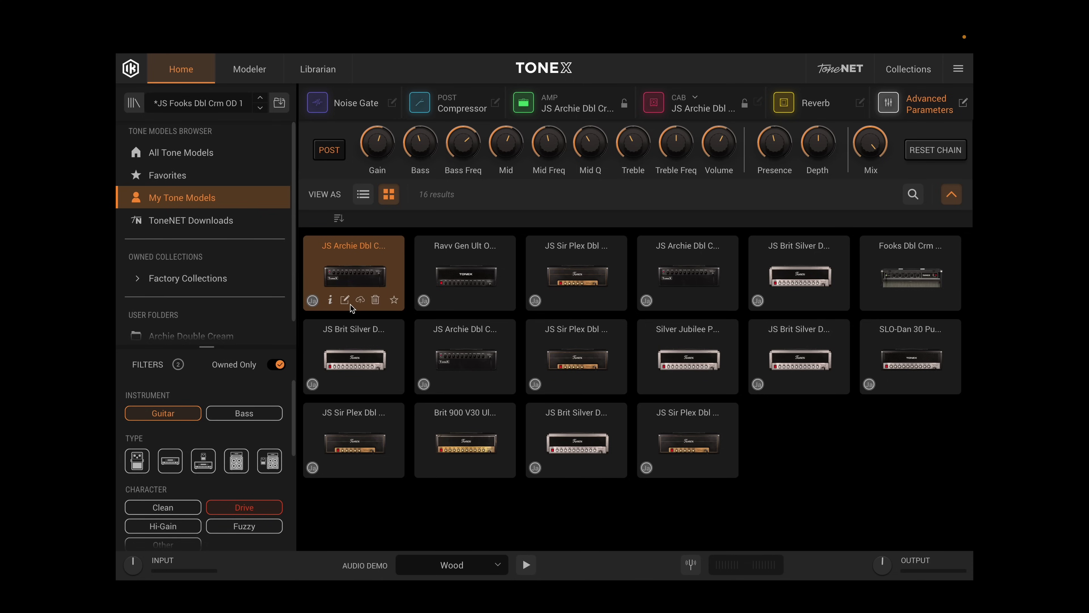
{"action": "left_click", "coordinate": [361, 301]}
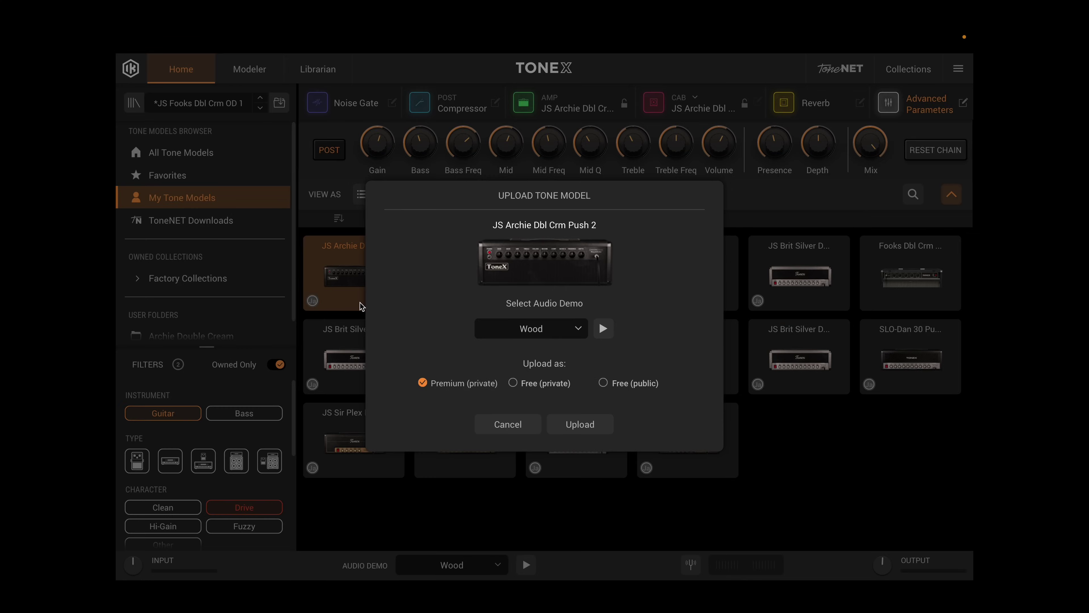
{"action": "left_click", "coordinate": [510, 424]}
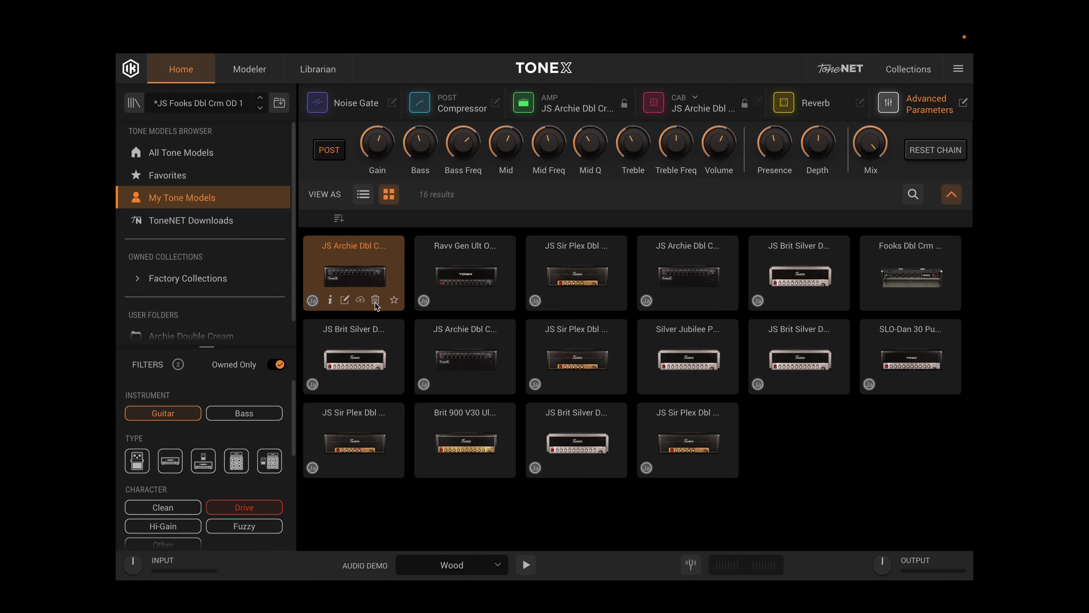
{"action": "left_click", "coordinate": [376, 300]}
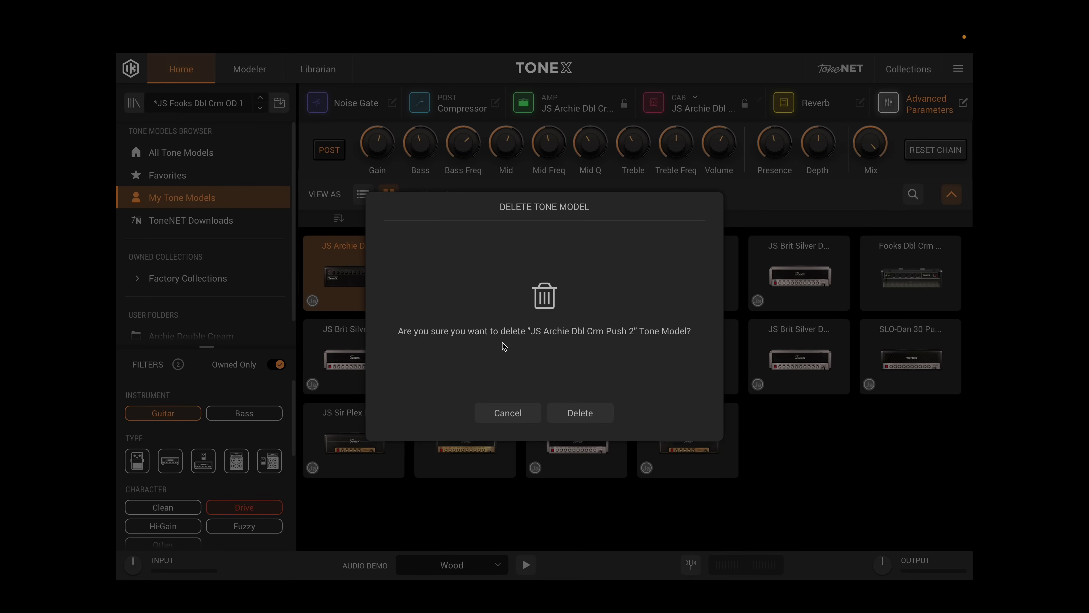
{"action": "left_click", "coordinate": [512, 413]}
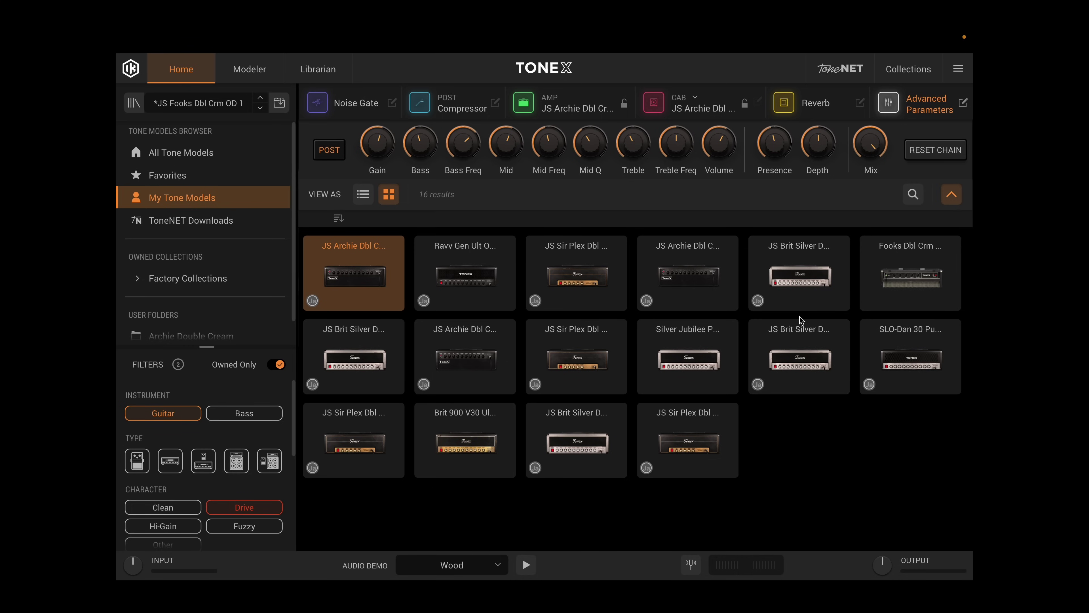
{"action": "left_click", "coordinate": [951, 194]}
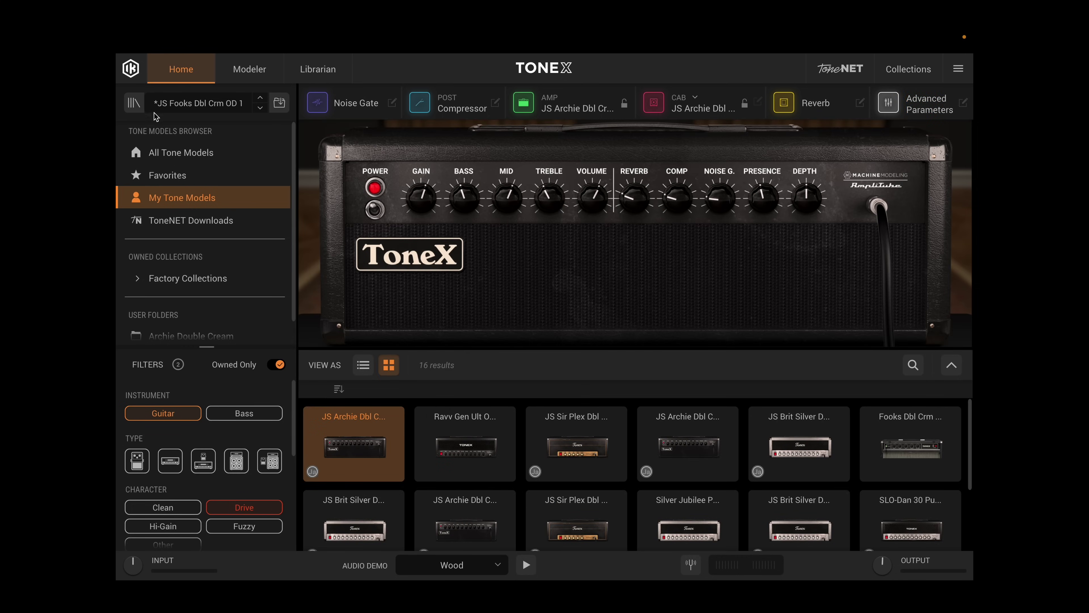
Open the presets browser and view the preset info of JS Archie Dbl Crm OD 1.1
{"action": "left_click", "coordinate": [134, 103]}
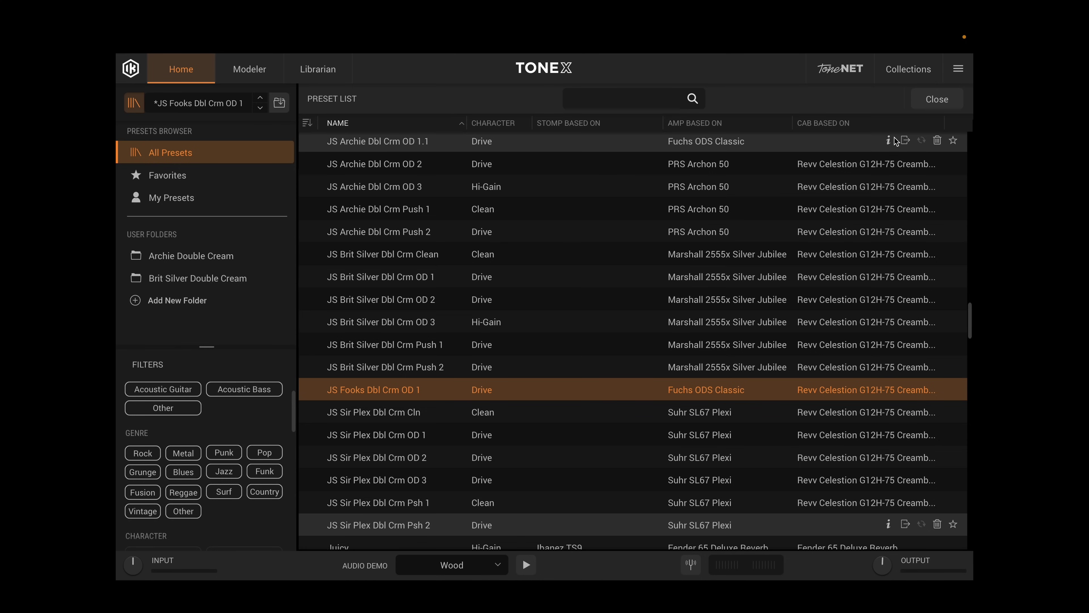
{"action": "left_click", "coordinate": [889, 143]}
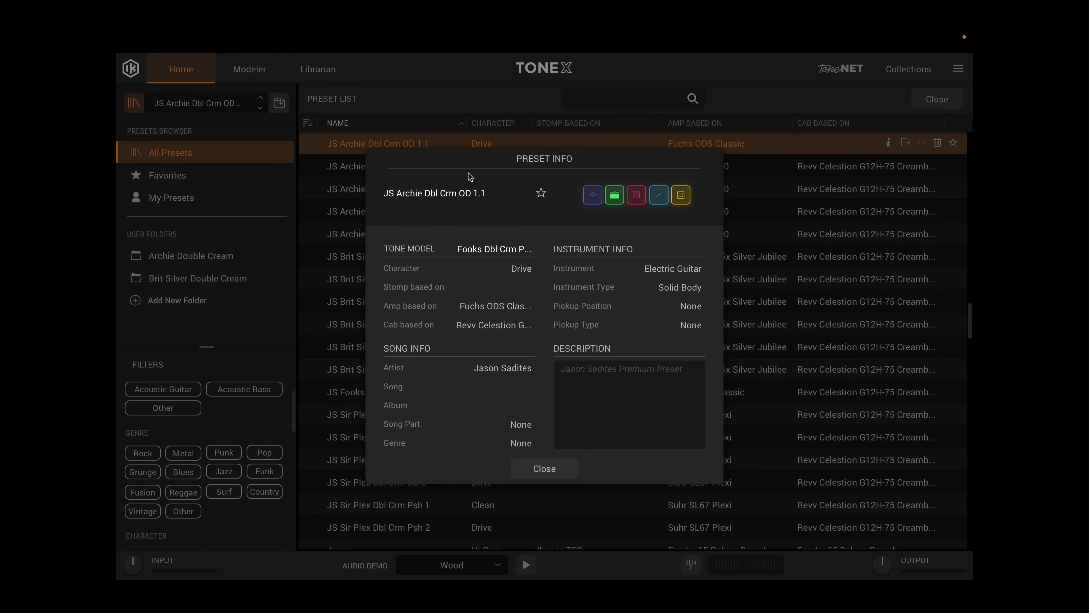
{"action": "left_click", "coordinate": [544, 468]}
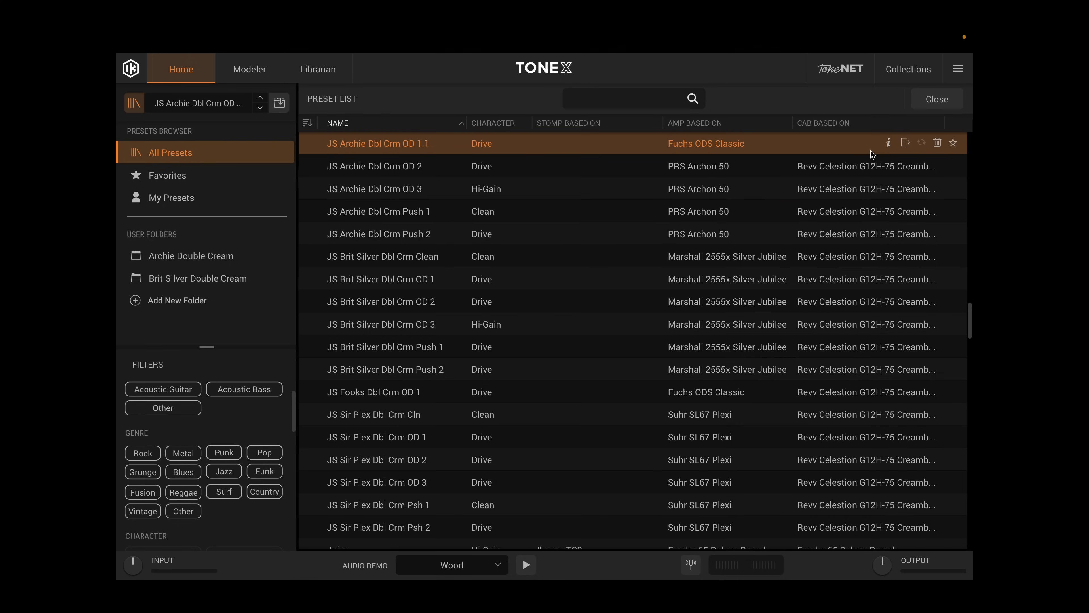
Look at the export destination and delete dialogs for the preset JS Archie Dbl Crm OD 1.1, and cancel both
{"action": "left_click", "coordinate": [906, 142]}
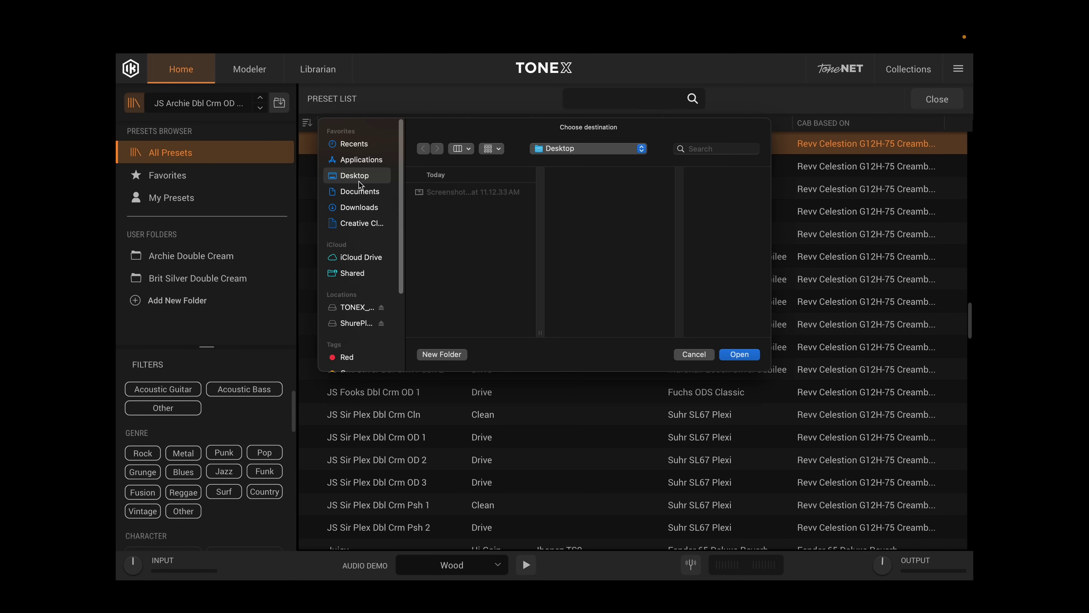
{"action": "left_click", "coordinate": [699, 354]}
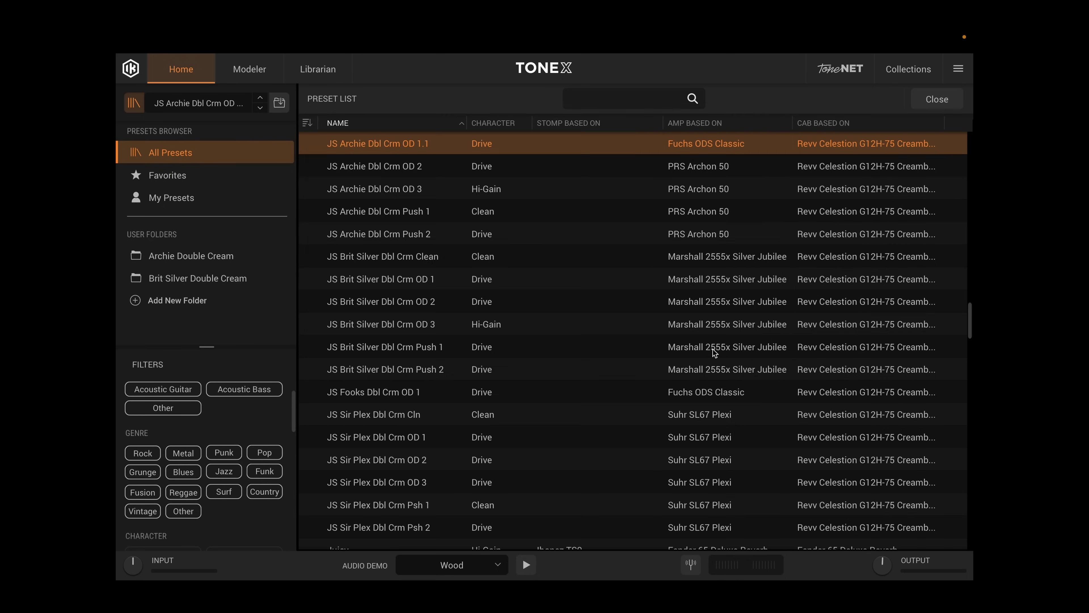
{"action": "left_click", "coordinate": [940, 144]}
{"action": "left_click", "coordinate": [518, 415]}
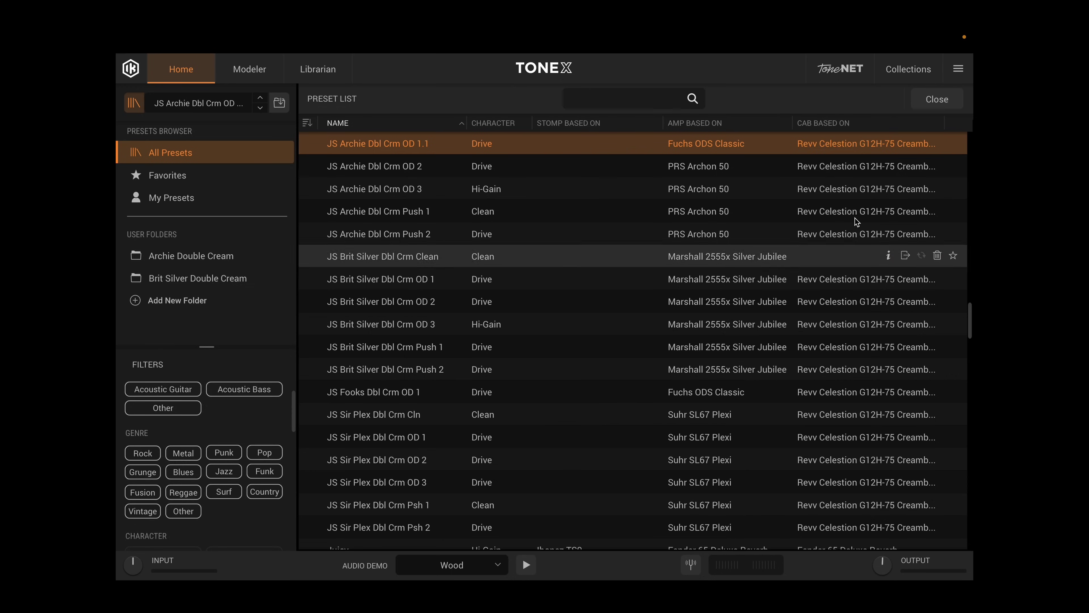
Compare the Archie Double Cream folder with My Presets, and remove JS Archie Dbl Crm Cln from that folder
{"action": "left_click", "coordinate": [210, 259]}
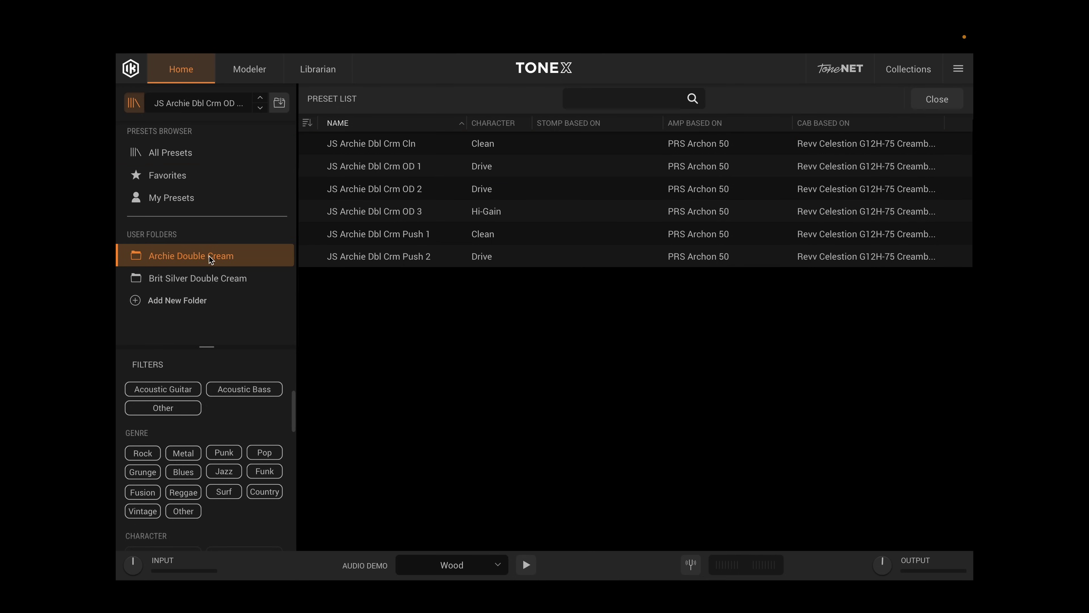
{"action": "left_click", "coordinate": [180, 205]}
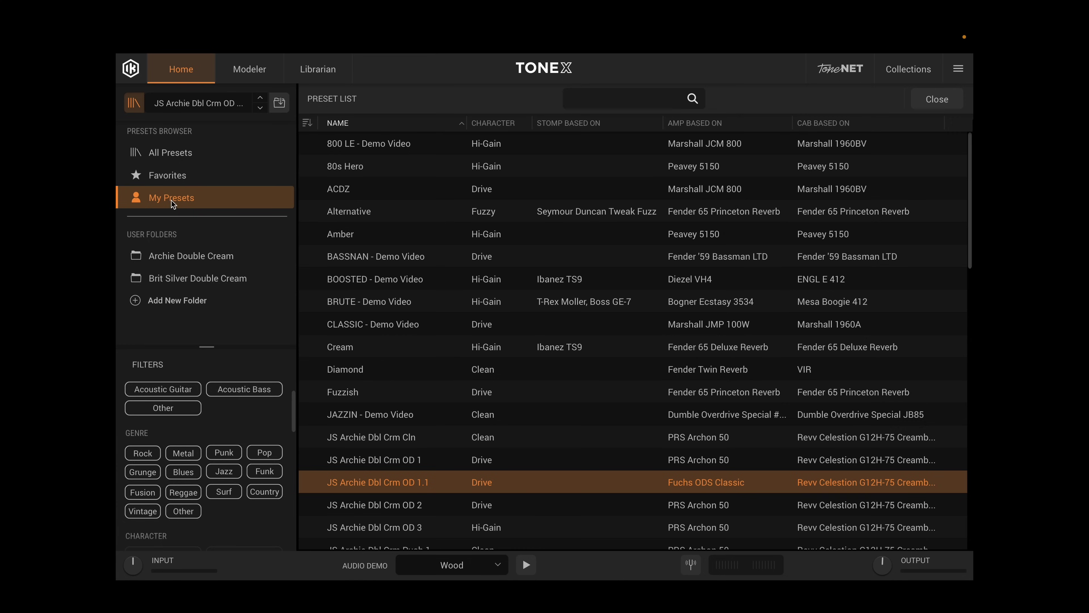
{"action": "left_click", "coordinate": [184, 260]}
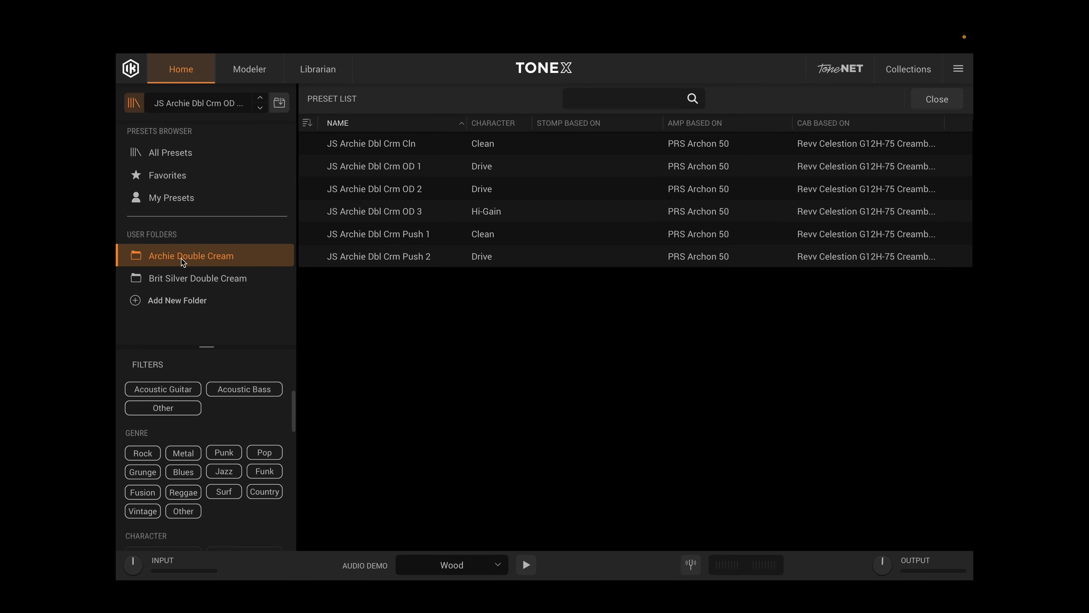
{"action": "left_click", "coordinate": [940, 144]}
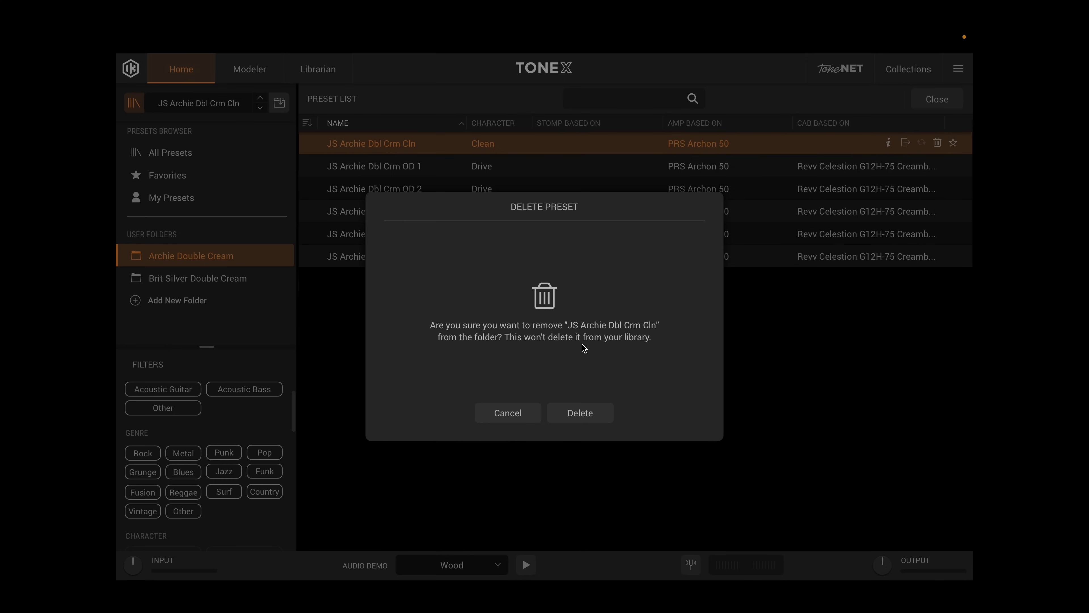
{"action": "left_click", "coordinate": [591, 413]}
Add JS Archie Dbl Crm Cln from My Presets back to the Archie Double Cream folder, check the folder, and close the preset list
{"action": "left_click", "coordinate": [196, 203]}
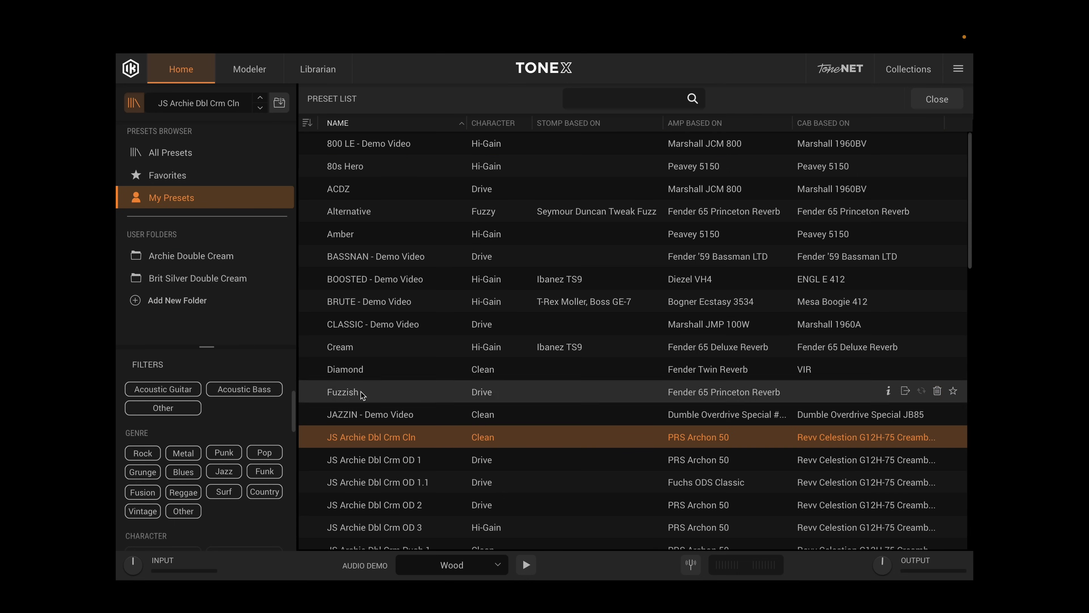
{"action": "left_click_drag", "start_coordinate": [390, 442], "coordinate": [232, 256]}
{"action": "left_click", "coordinate": [232, 256]}
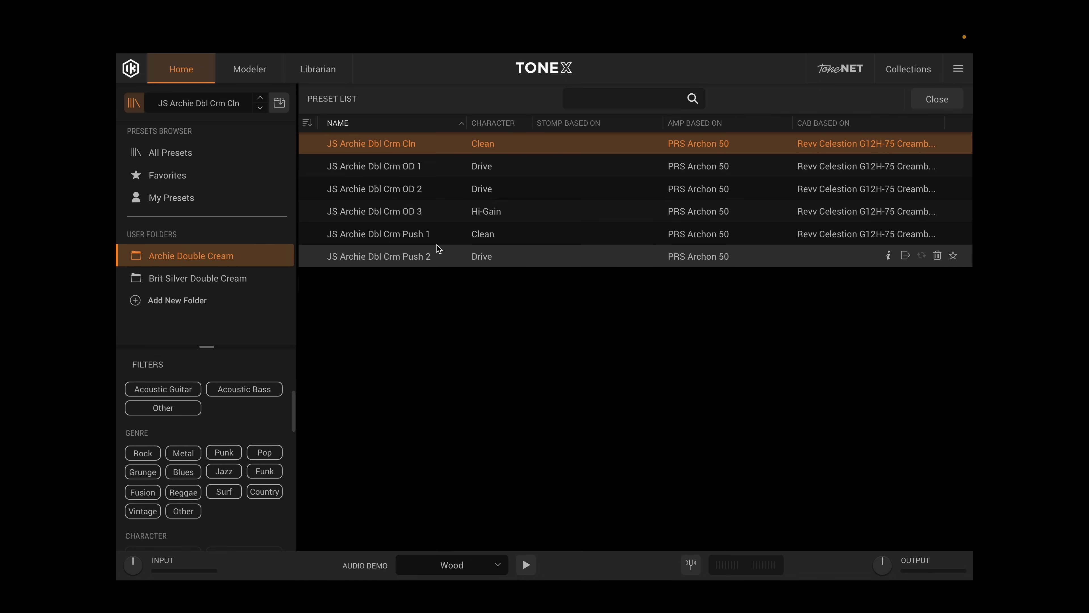
{"action": "left_click", "coordinate": [927, 103]}
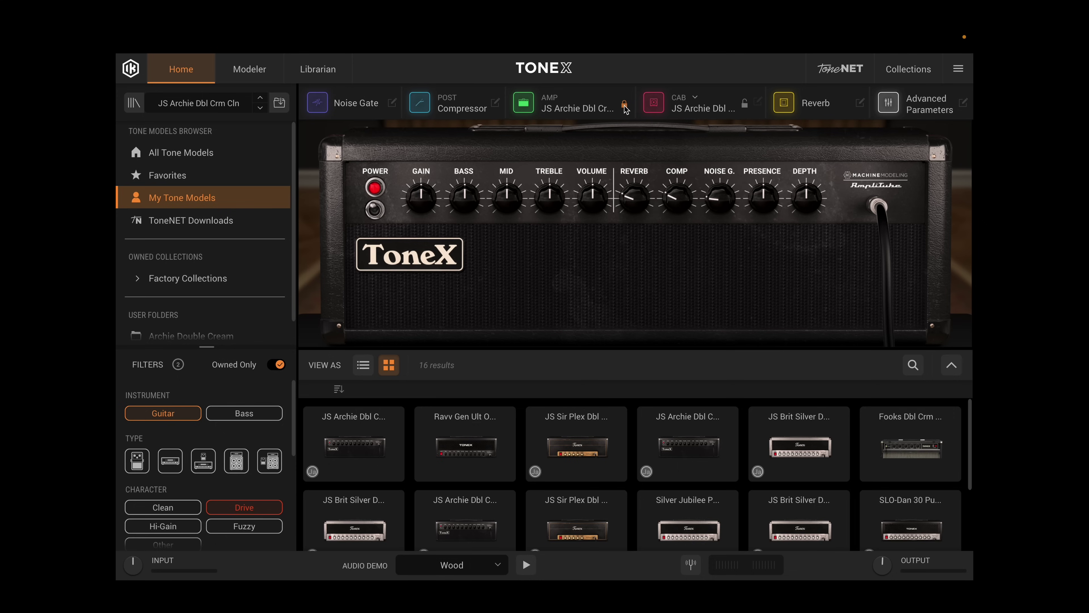
Lock the amp and load the tone models in the grid one after another, ending with Ravv Gen Ult OD 1
{"action": "left_click", "coordinate": [352, 448]}
{"action": "left_click", "coordinate": [474, 445]}
{"action": "left_click", "coordinate": [582, 440]}
{"action": "left_click", "coordinate": [682, 435]}
{"action": "left_click", "coordinate": [792, 434]}
{"action": "left_click", "coordinate": [901, 449]}
{"action": "left_click", "coordinate": [910, 519]}
{"action": "left_click", "coordinate": [815, 519]}
{"action": "left_click", "coordinate": [699, 520]}
{"action": "left_click", "coordinate": [577, 519]}
{"action": "left_click", "coordinate": [427, 513]}
{"action": "left_click", "coordinate": [369, 517]}
{"action": "left_click", "coordinate": [444, 517]}
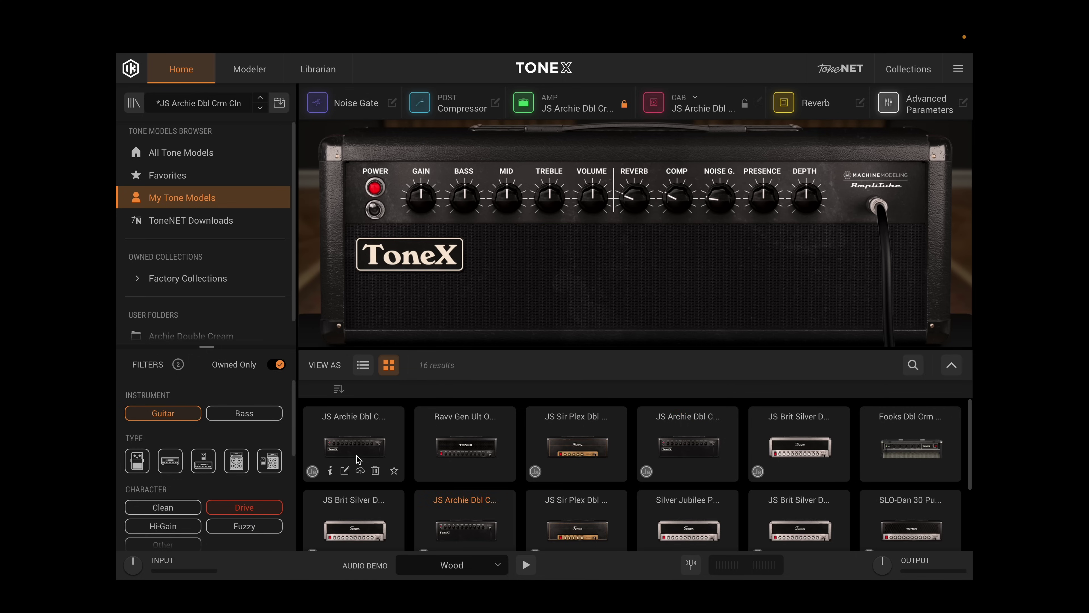
{"action": "left_click", "coordinate": [423, 447]}
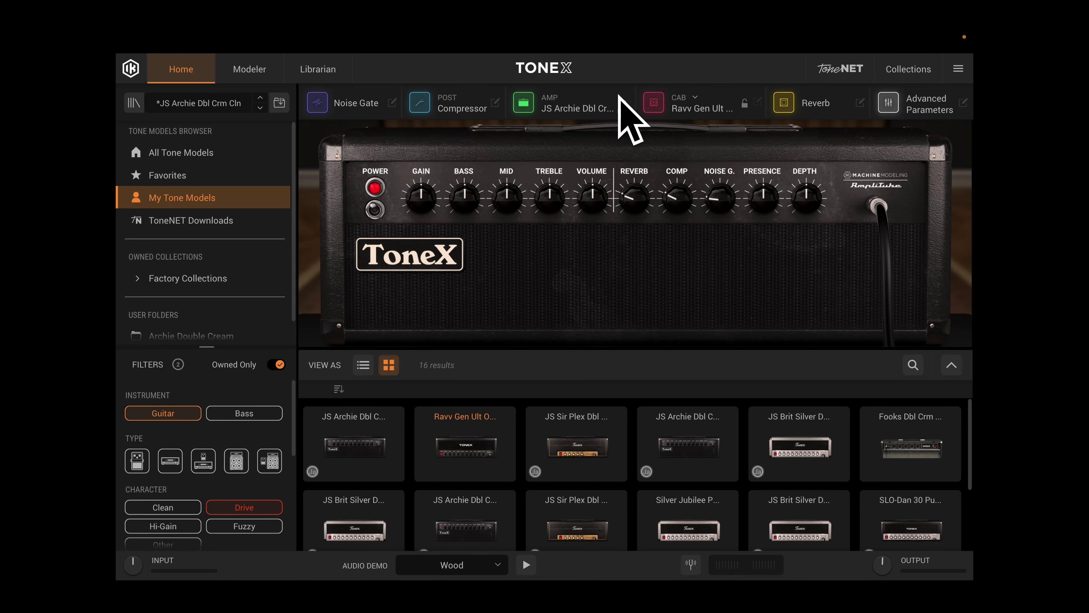
Load the fourth grid tone model, a JS Archie Dbl capture, unlock the amp, and try neighbouring tone models
{"action": "left_click", "coordinate": [683, 461]}
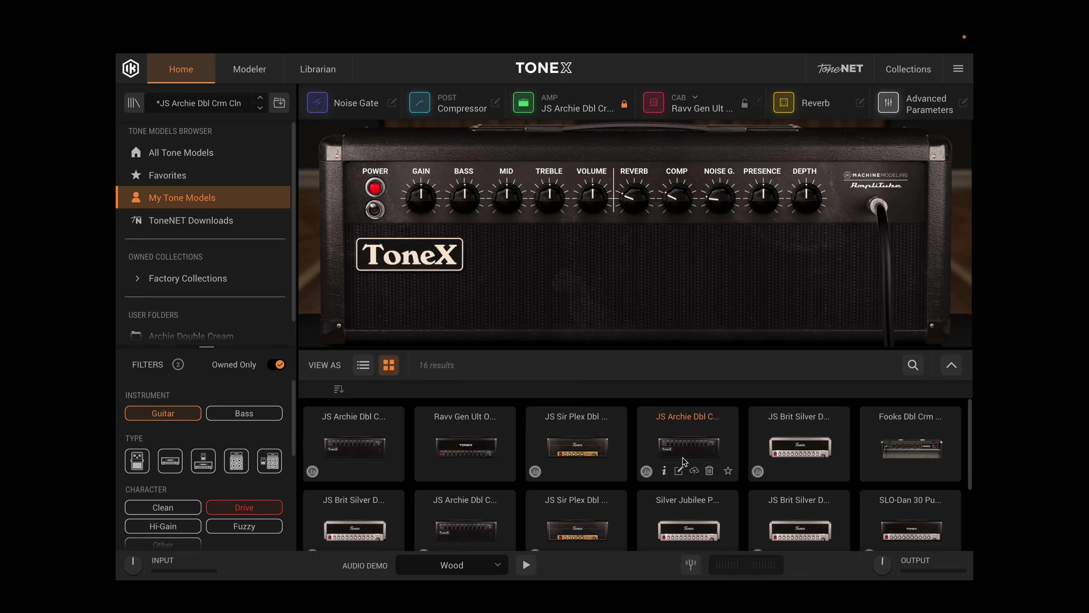
{"action": "left_click", "coordinate": [625, 104]}
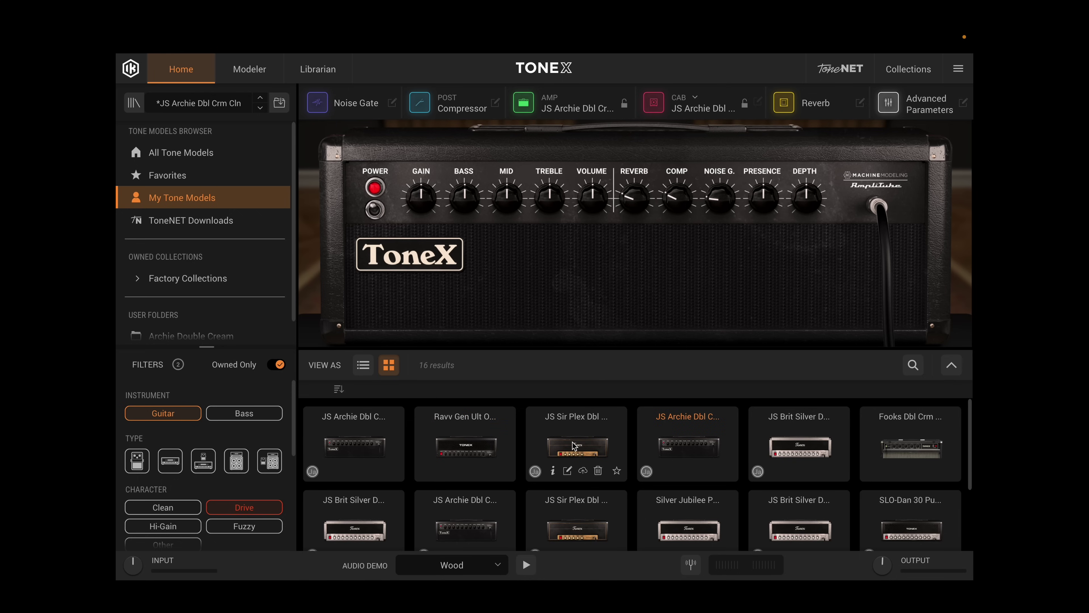
{"action": "left_click", "coordinate": [573, 446]}
{"action": "key", "text": "Left"}
{"action": "key", "text": "Right"}
{"action": "left_click", "coordinate": [666, 451]}
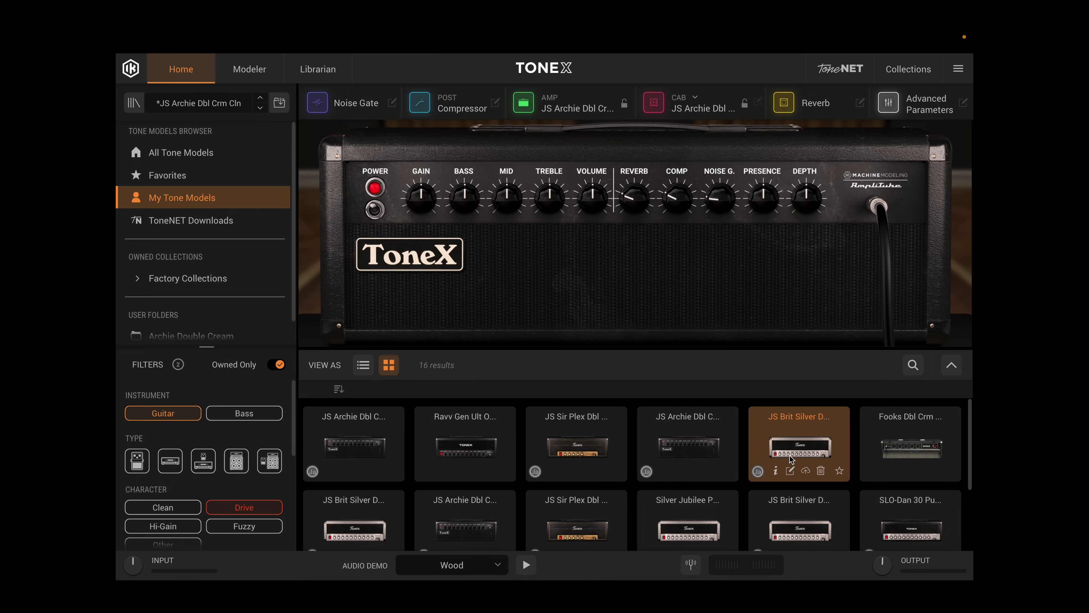
Lock the cab on a JS Brit Silver tone model, load the other first-row models back to the first JS Archie Dbl, and unlock the cab
{"action": "left_click", "coordinate": [791, 458]}
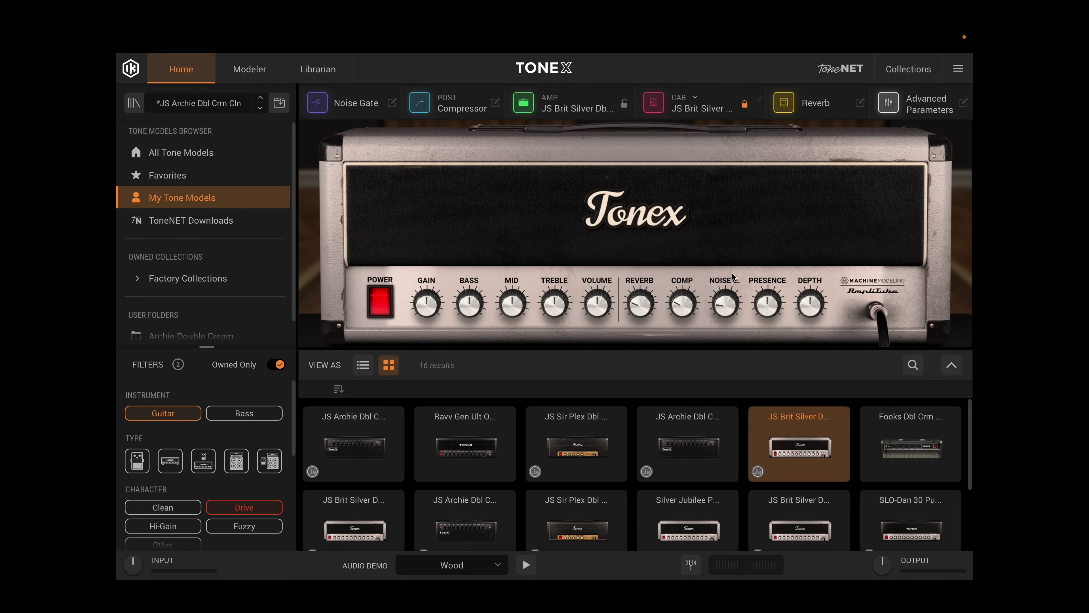
{"action": "left_click", "coordinate": [686, 448]}
{"action": "left_click", "coordinate": [576, 449]}
{"action": "left_click", "coordinate": [466, 449]}
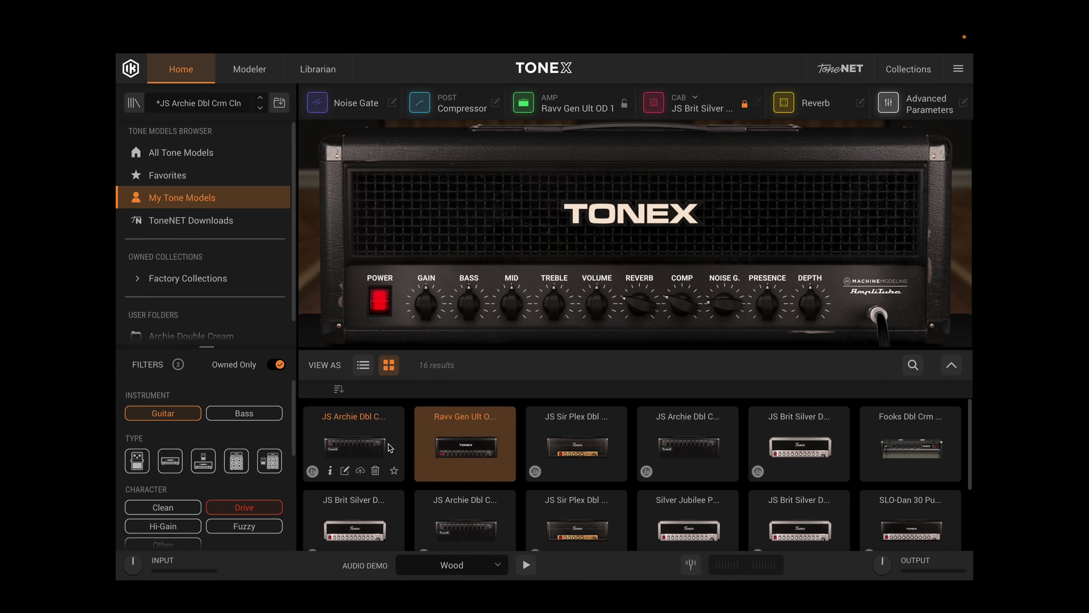
{"action": "left_click", "coordinate": [389, 447]}
{"action": "left_click", "coordinate": [745, 105]}
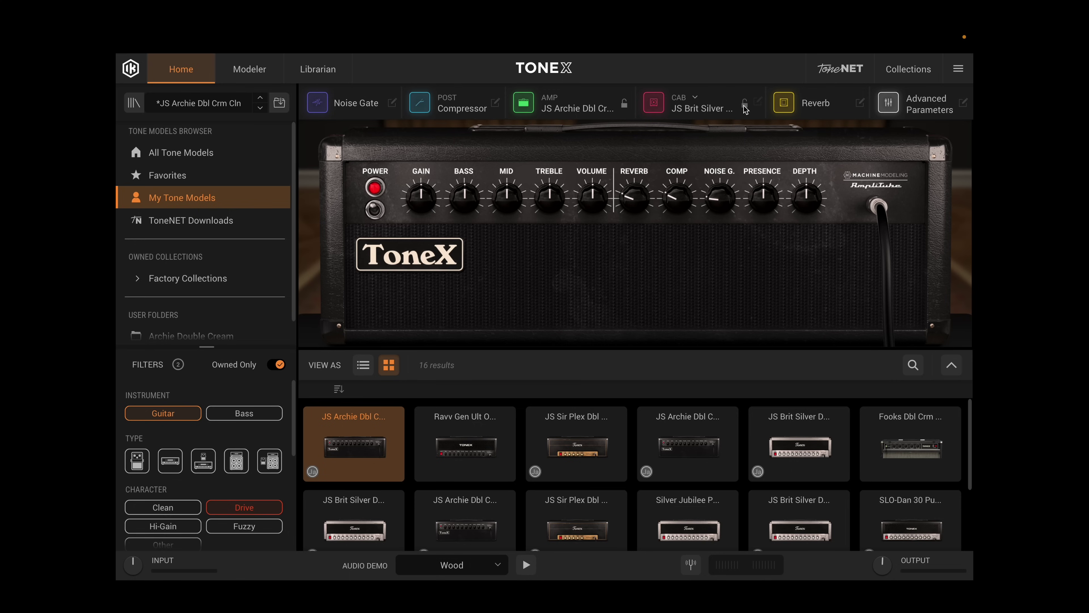
Try the VIR cab type, switch the cab to Custom IR, and close the Manage Custom IR dialog
{"action": "left_click", "coordinate": [700, 113]}
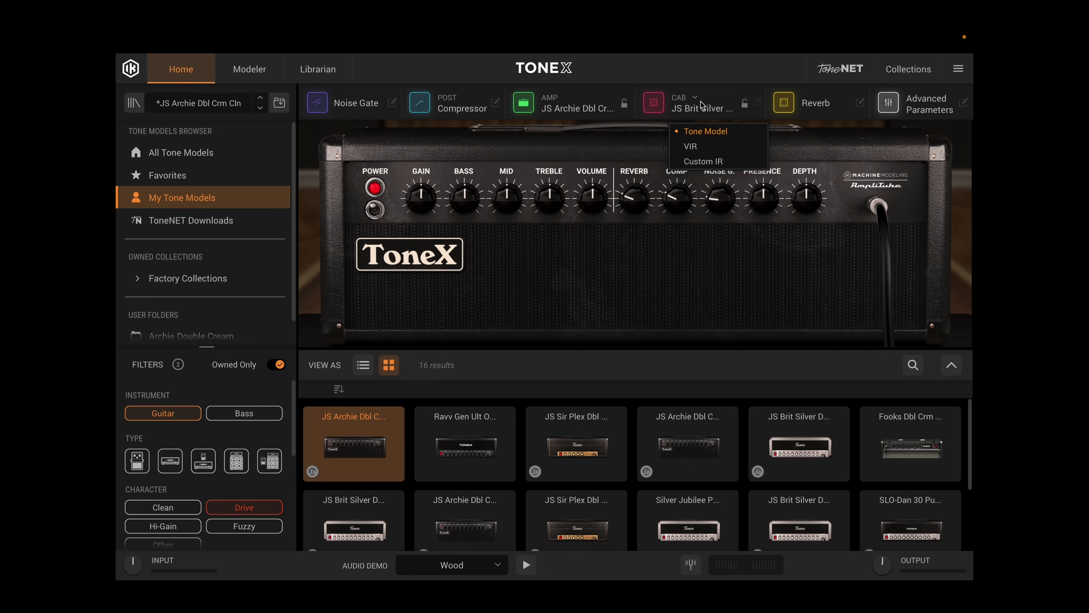
{"action": "left_click", "coordinate": [724, 68]}
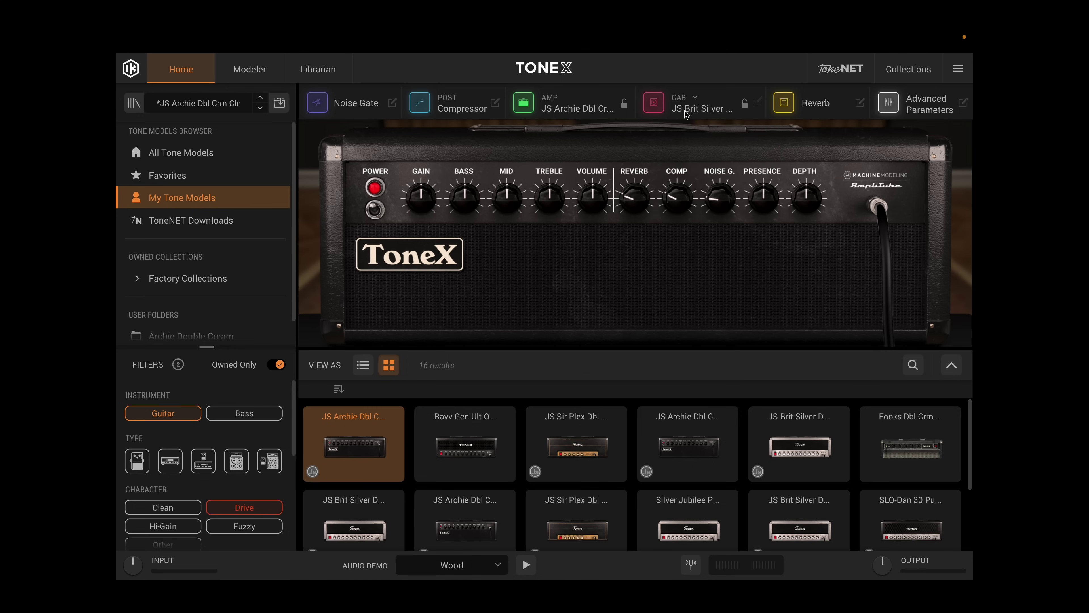
{"action": "left_click", "coordinate": [682, 104]}
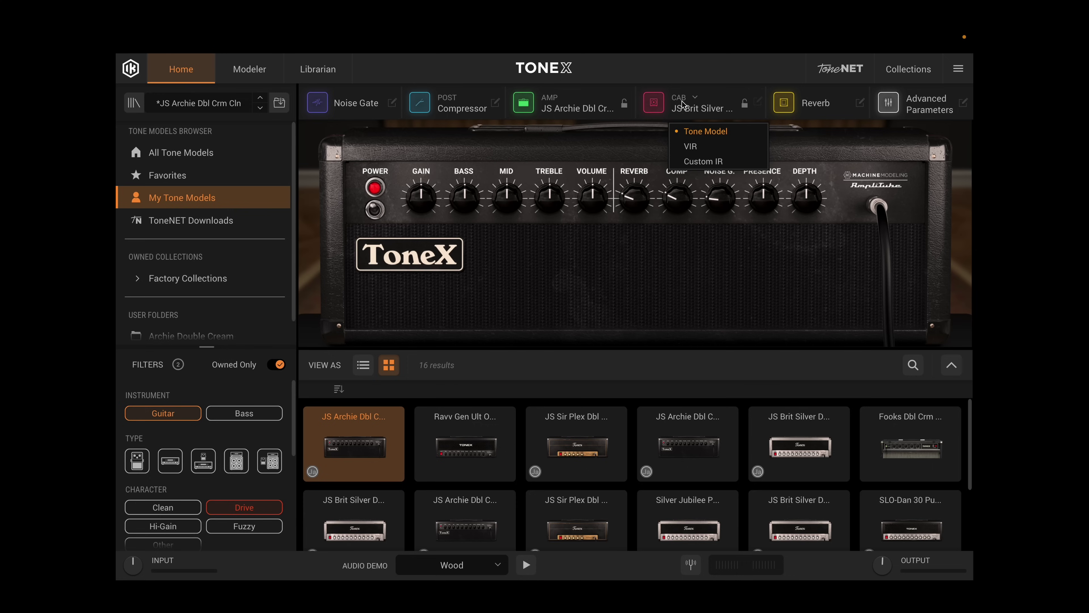
{"action": "left_click", "coordinate": [703, 146]}
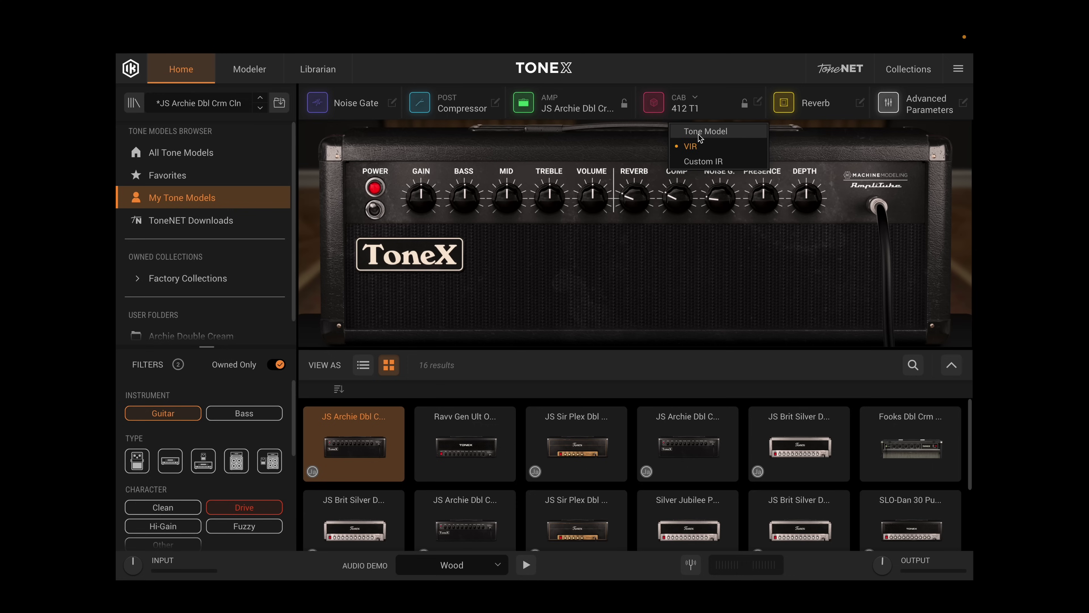
{"action": "left_click", "coordinate": [703, 162]}
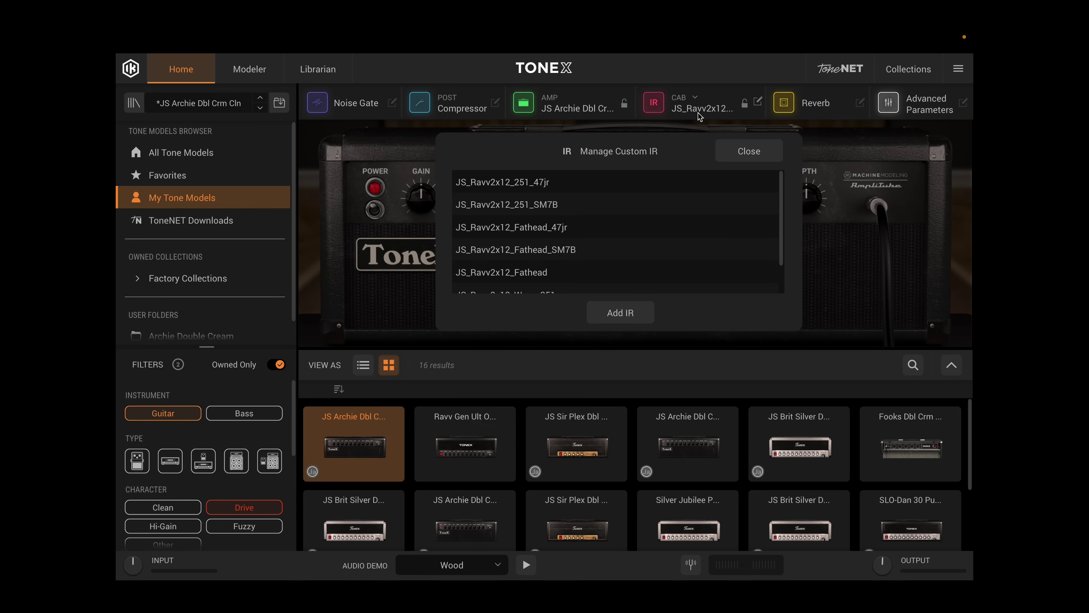
{"action": "left_click", "coordinate": [736, 156]}
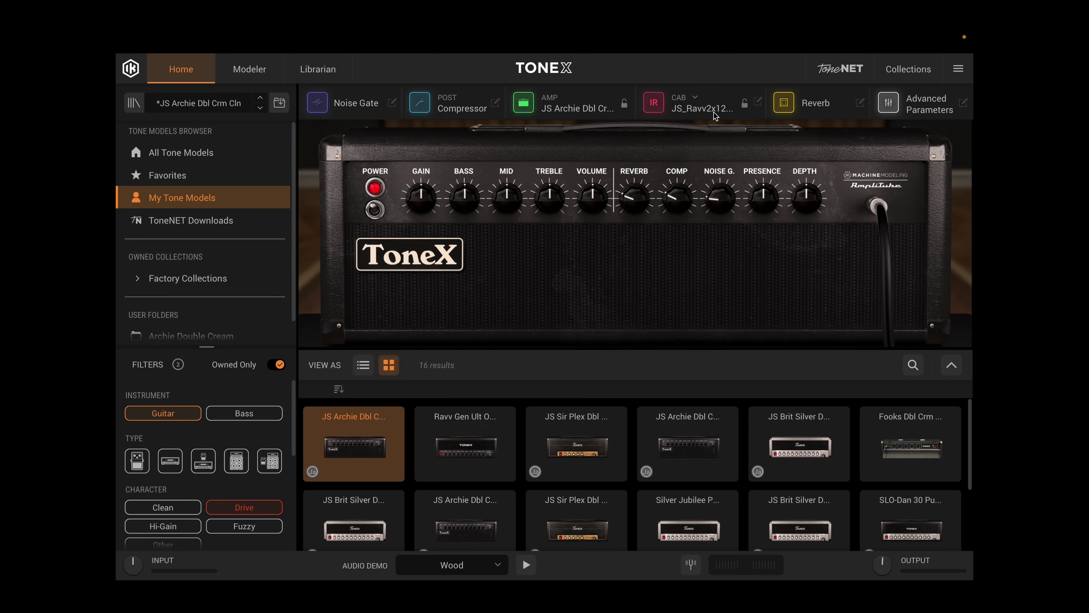
Reopen the cab's Manage Custom IR dialog and delete every impulse response in the list
{"action": "left_click", "coordinate": [758, 103]}
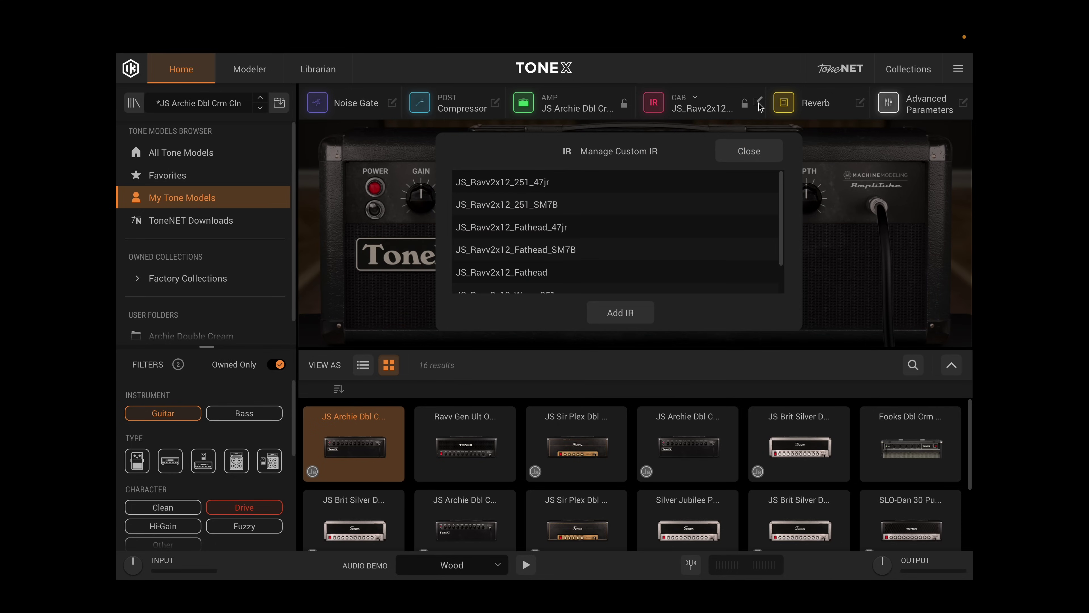
{"action": "mouse_move", "coordinate": [577, 193]}
{"action": "left_click", "coordinate": [767, 181]}
{"action": "left_click", "coordinate": [771, 203]}
{"action": "left_click", "coordinate": [772, 182]}
{"action": "left_click", "coordinate": [772, 182]}
{"action": "left_click", "coordinate": [772, 181]}
{"action": "left_click", "coordinate": [771, 182]}
{"action": "left_click", "coordinate": [772, 182]}
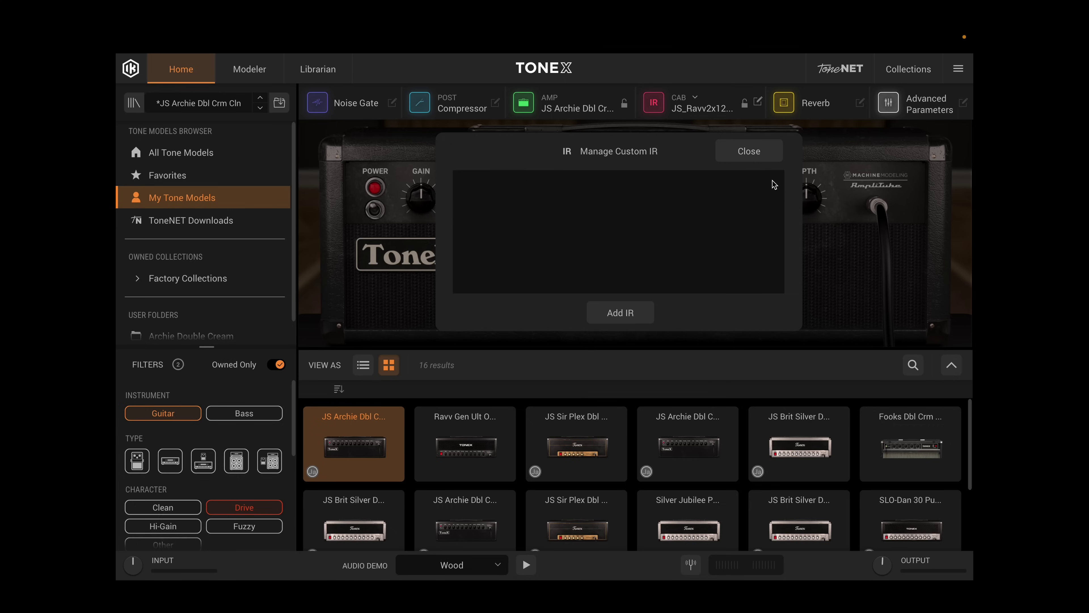
Add all eight WAV files from the Sadites - Ravv 2x12 IR Bundle folder to the custom IR list
{"action": "left_click", "coordinate": [614, 318]}
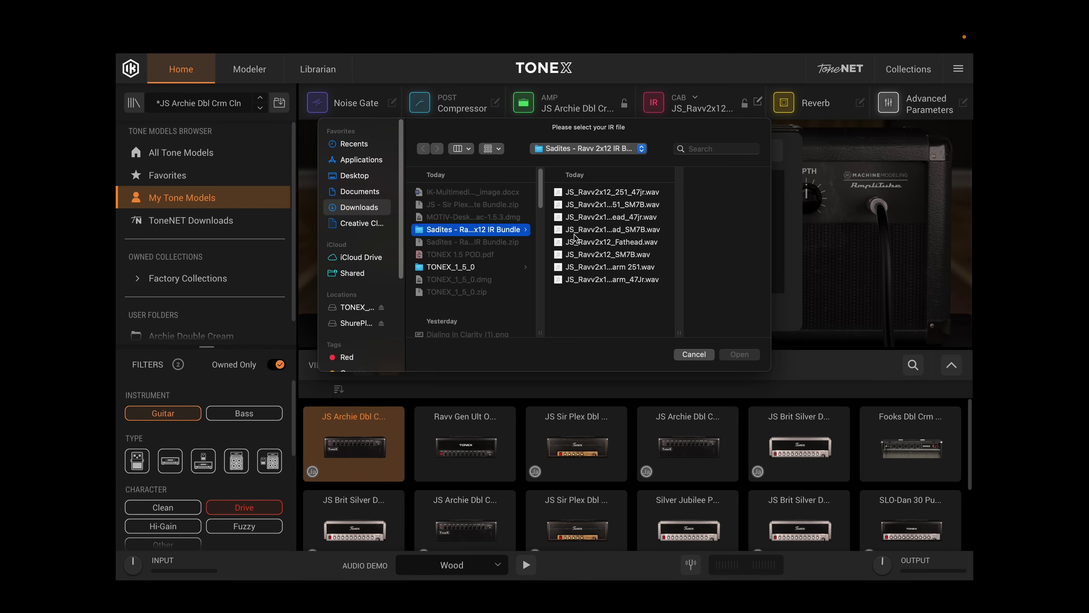
{"action": "left_click_drag", "start_coordinate": [596, 307], "coordinate": [605, 196]}
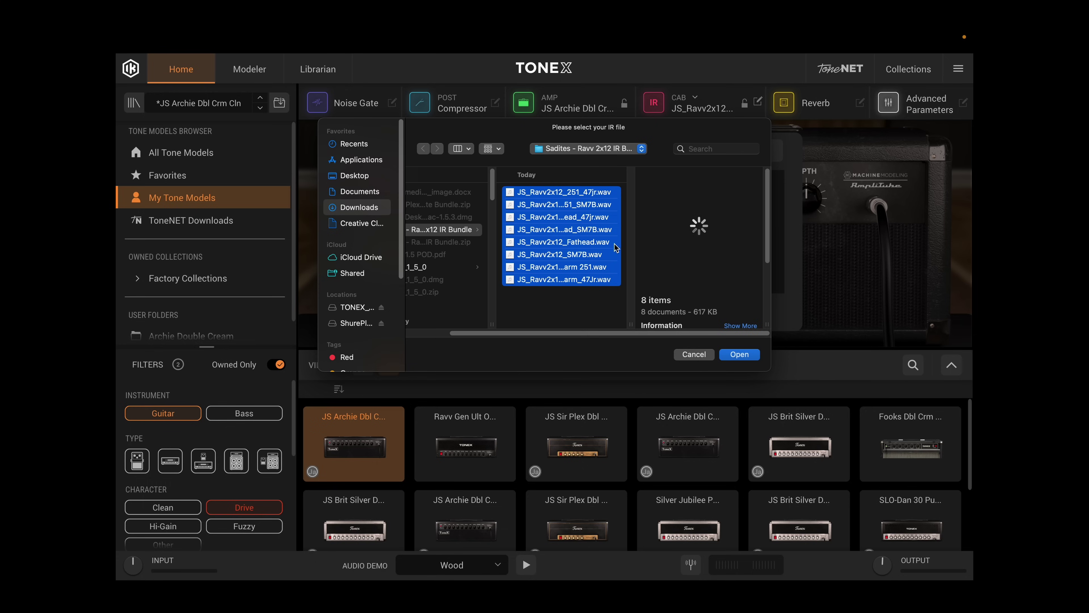
{"action": "key", "text": "Return"}
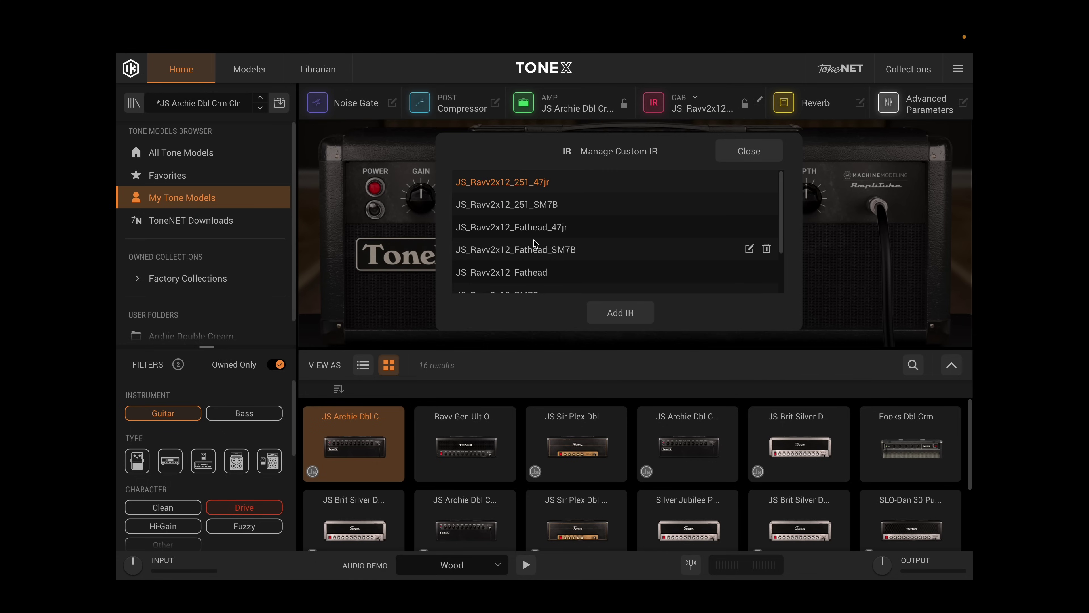
Audition the custom IRs one after another, load JS_Ravv2x12_Fathead_SM7B as the cab, and close the IR manager
{"action": "left_click", "coordinate": [554, 205]}
{"action": "left_click", "coordinate": [562, 230]}
{"action": "left_click", "coordinate": [573, 249]}
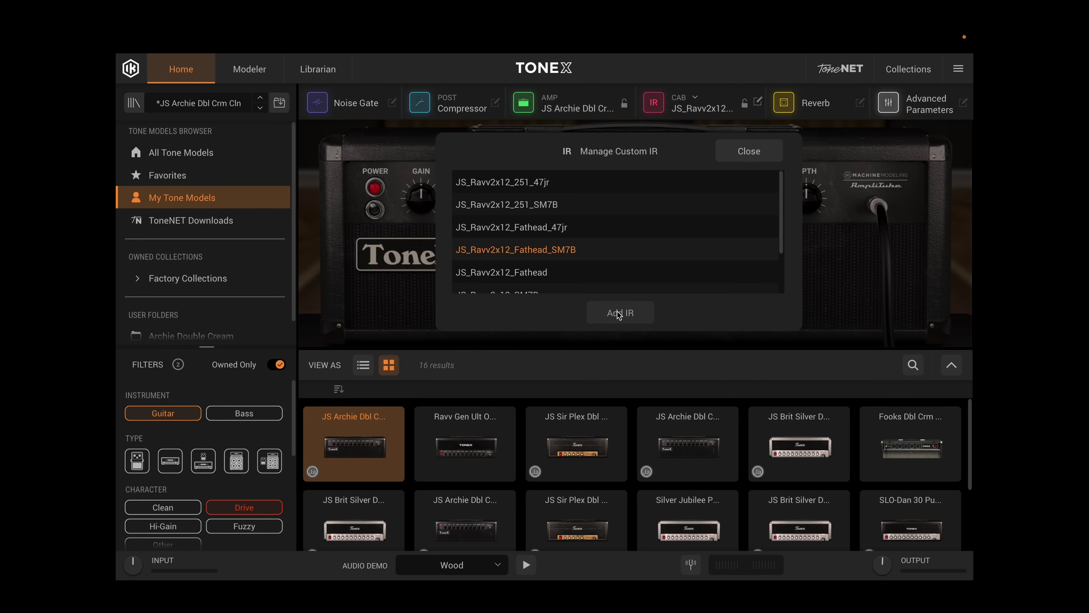
{"action": "left_click", "coordinate": [733, 151]}
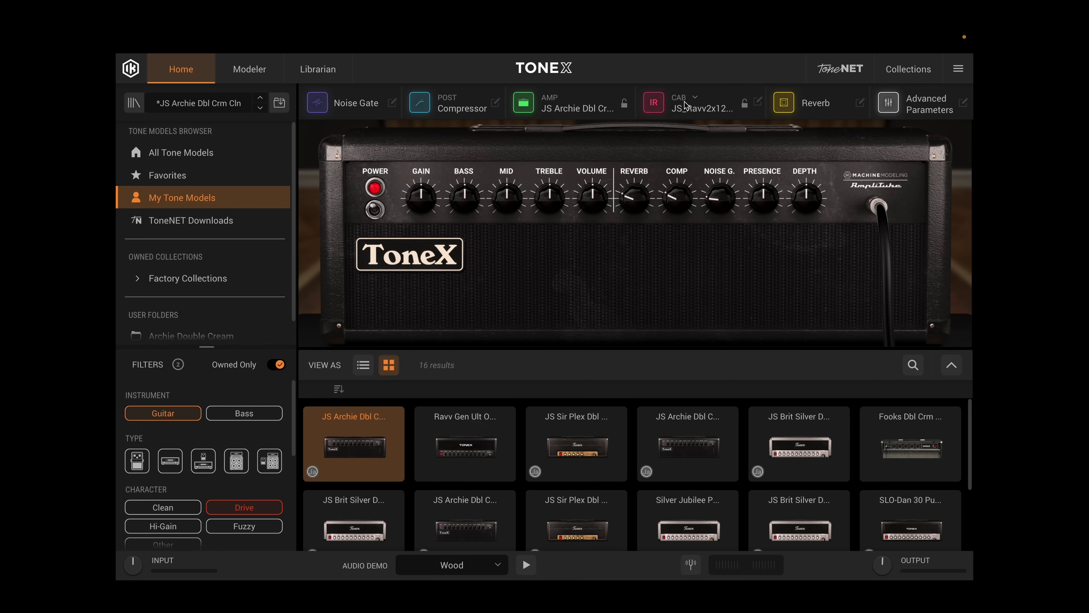
{"action": "left_click", "coordinate": [742, 107]}
Open the Collections and view the tone model collections included in TONEX SE, TONEX and TONEX MAX
{"action": "left_click", "coordinate": [904, 71]}
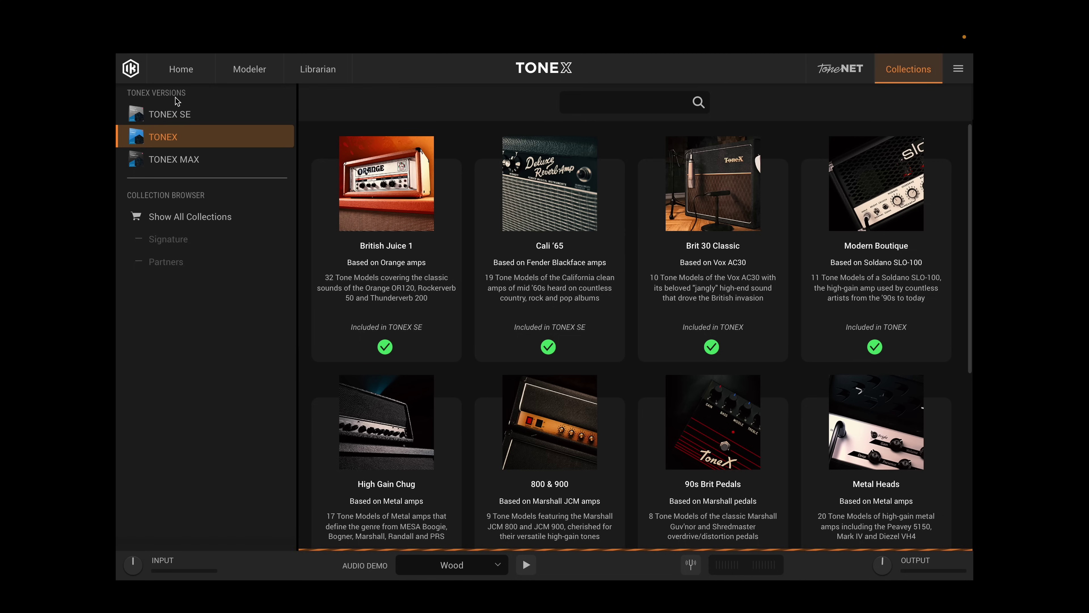
{"action": "left_click", "coordinate": [186, 117]}
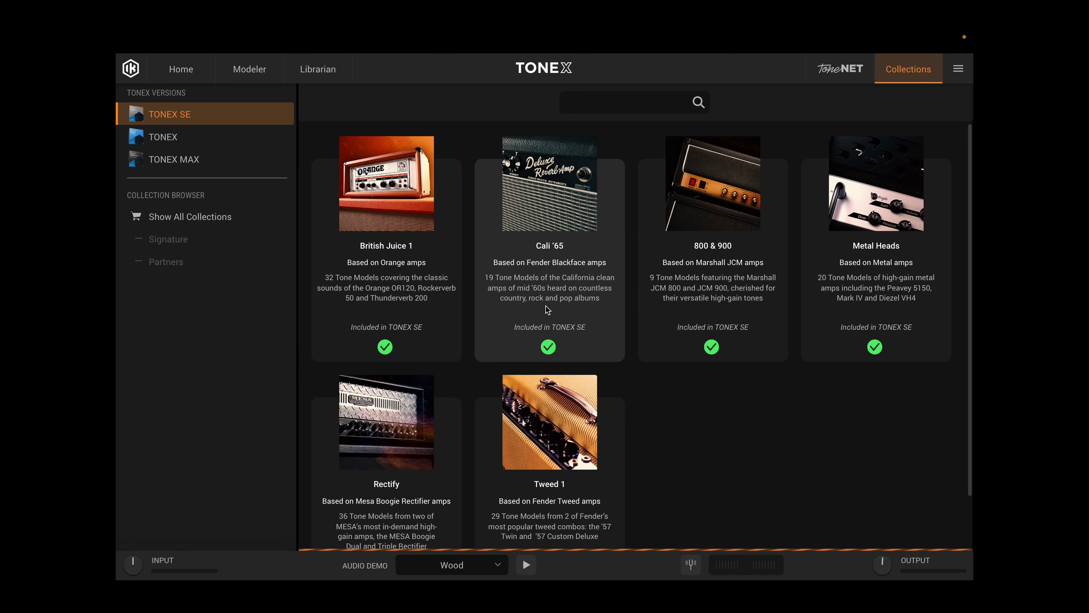
{"action": "left_click", "coordinate": [178, 138]}
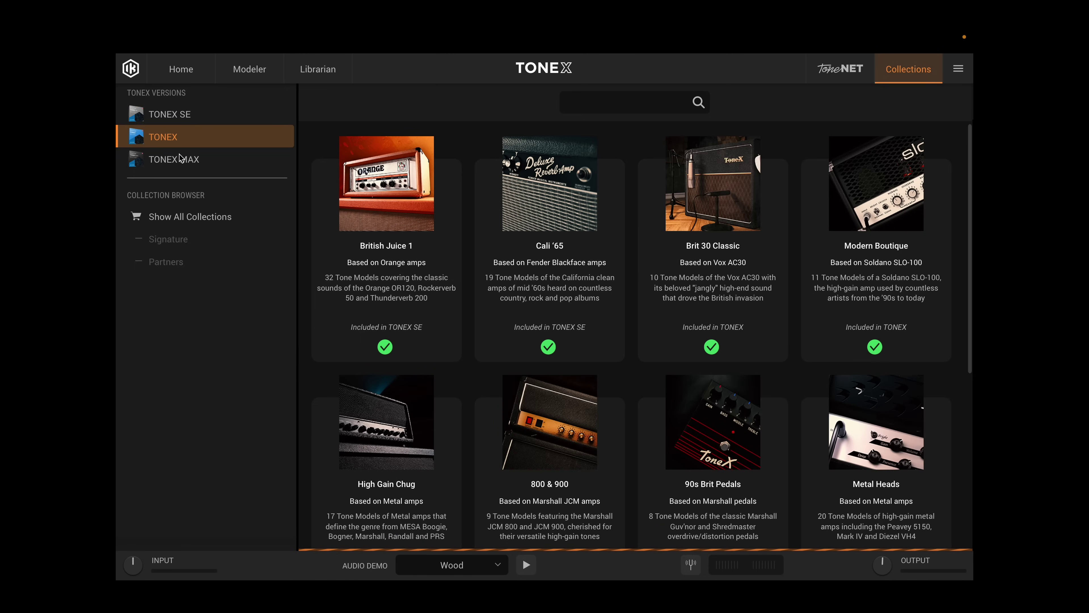
{"action": "left_click", "coordinate": [180, 159]}
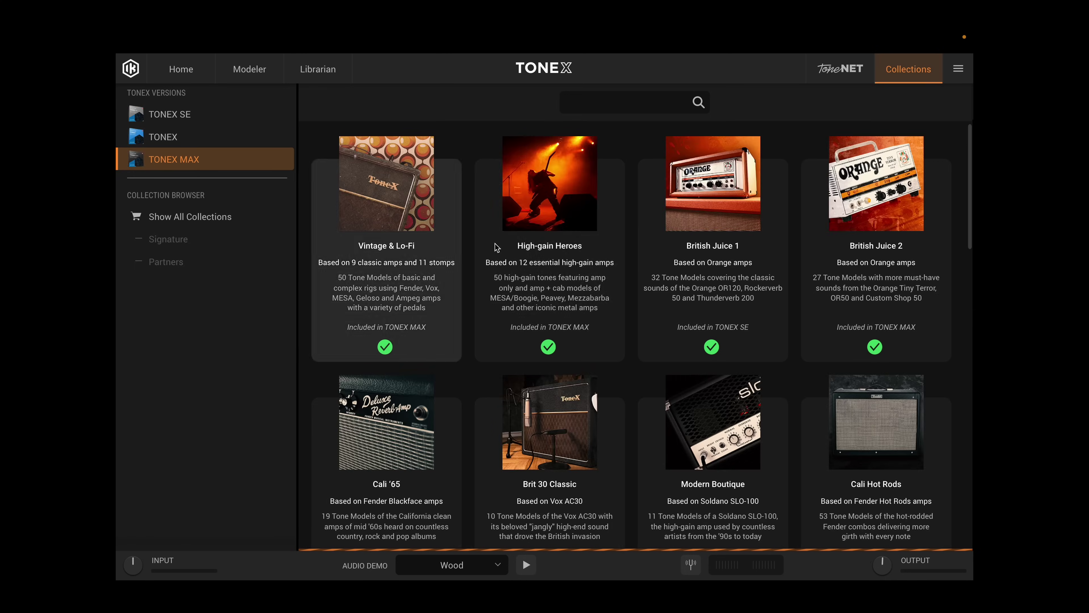
Show all collections and browse the bundles on offer, including their trial and purchase options
{"action": "left_click", "coordinate": [191, 219]}
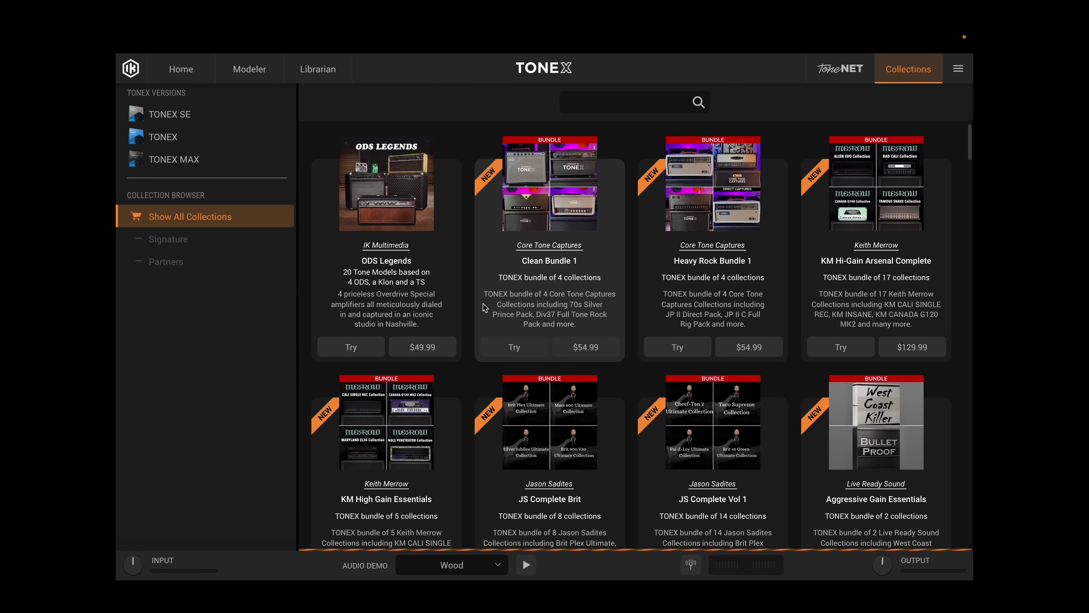
{"action": "scroll", "coordinate": [484, 307], "scroll_direction": "down", "scroll_amount": 2}
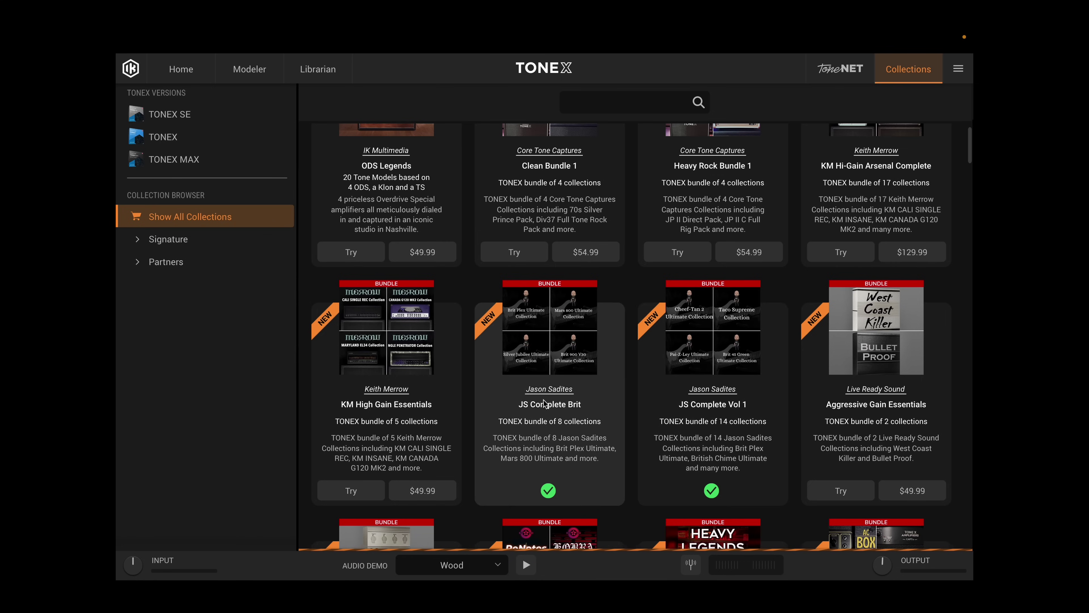
{"action": "scroll", "coordinate": [560, 385], "scroll_direction": "down", "scroll_amount": 7}
Expand the Signature and Partners groups and show the Jason Sadites partner collections
{"action": "left_click", "coordinate": [165, 239]}
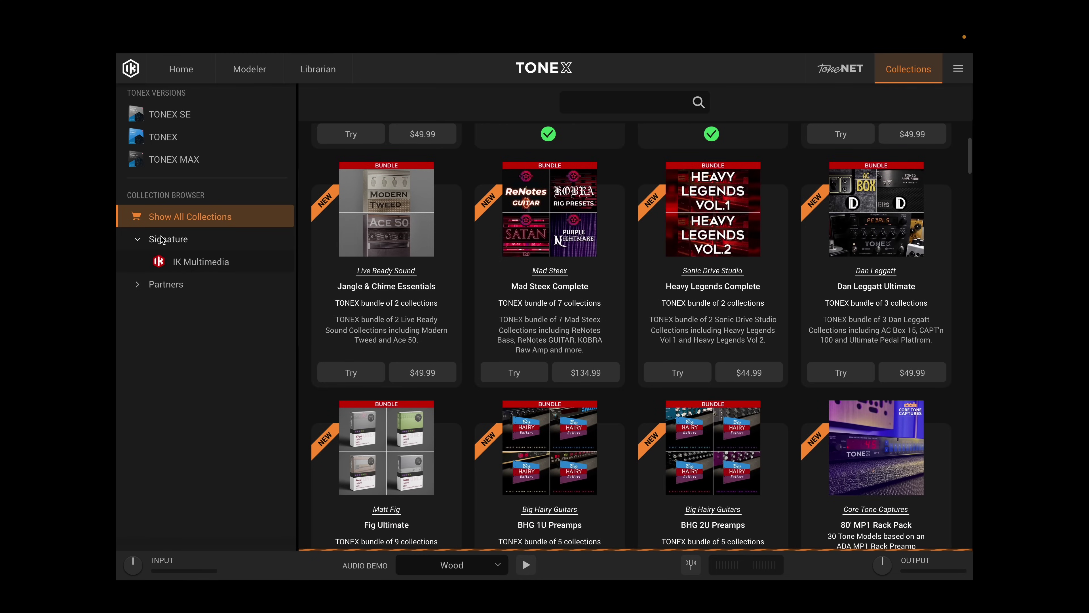
{"action": "left_click", "coordinate": [191, 284]}
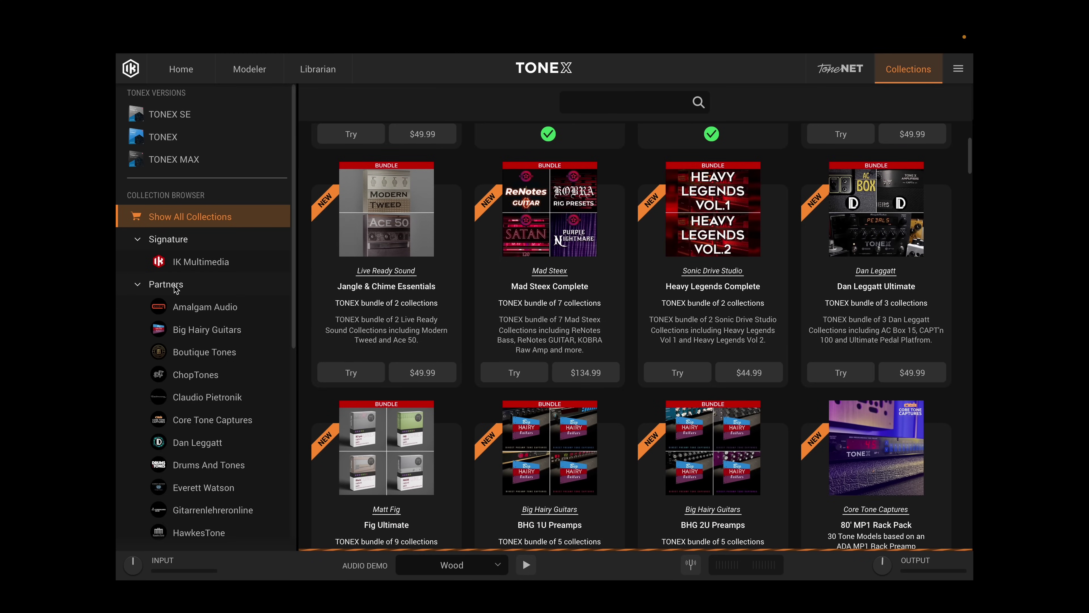
{"action": "scroll", "coordinate": [212, 390], "scroll_direction": "down", "scroll_amount": 3}
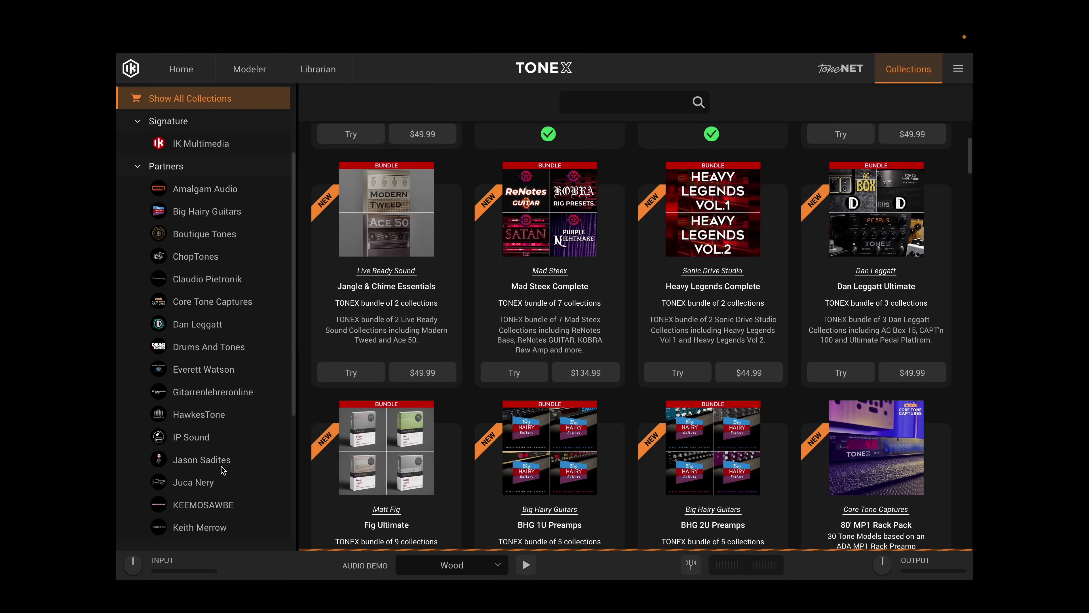
{"action": "left_click", "coordinate": [221, 466]}
{"action": "scroll", "coordinate": [459, 415], "scroll_direction": "up", "scroll_amount": 10}
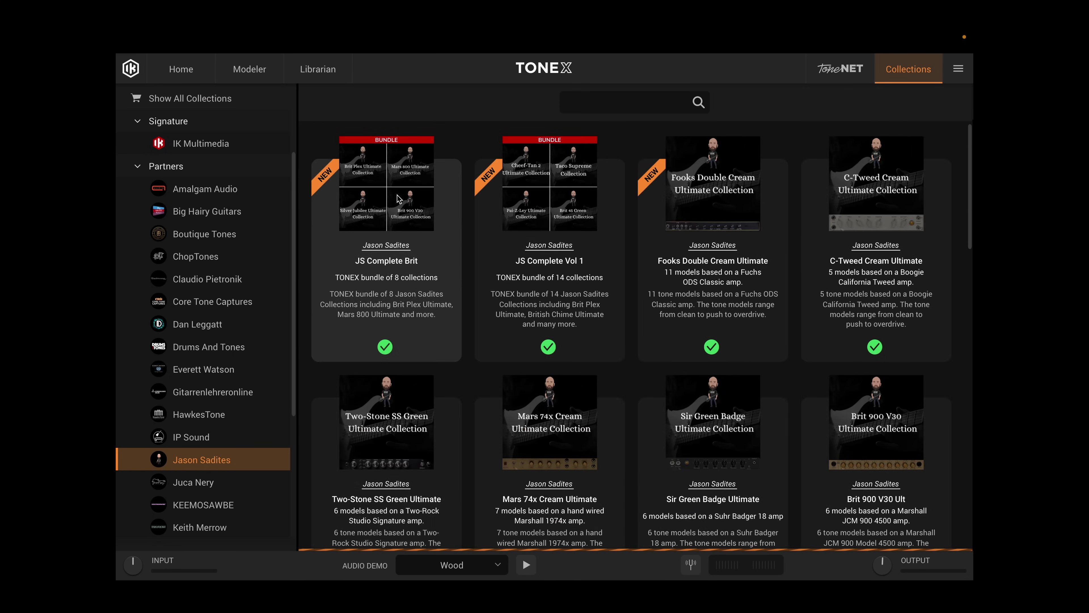
Open the JS Complete Brit bundle and examine the Mars 74x Crm tone models and their item options
{"action": "left_click", "coordinate": [399, 198]}
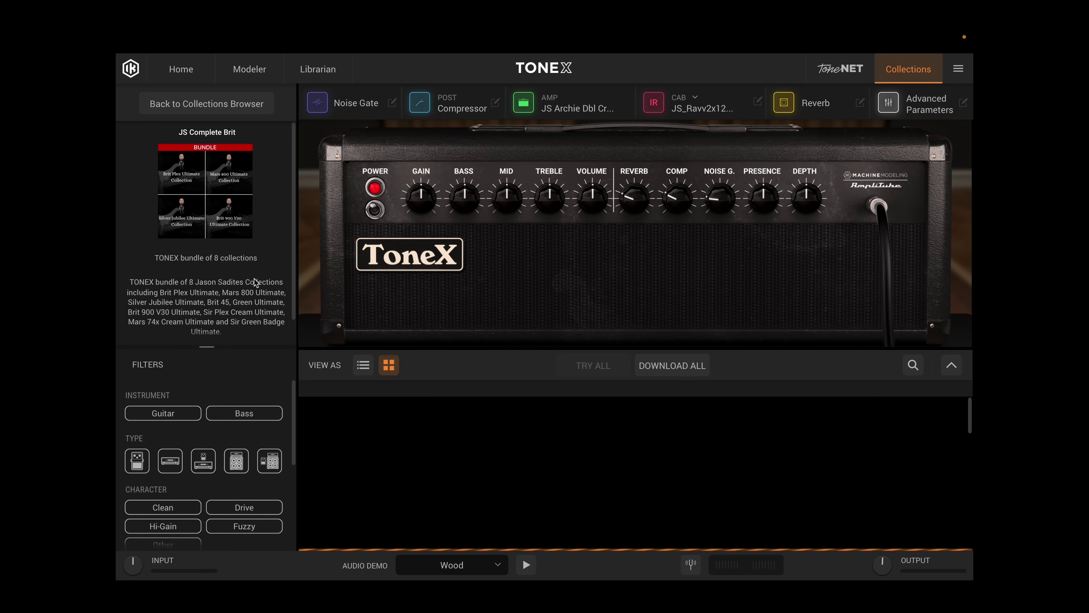
{"action": "mouse_move", "coordinate": [353, 425]}
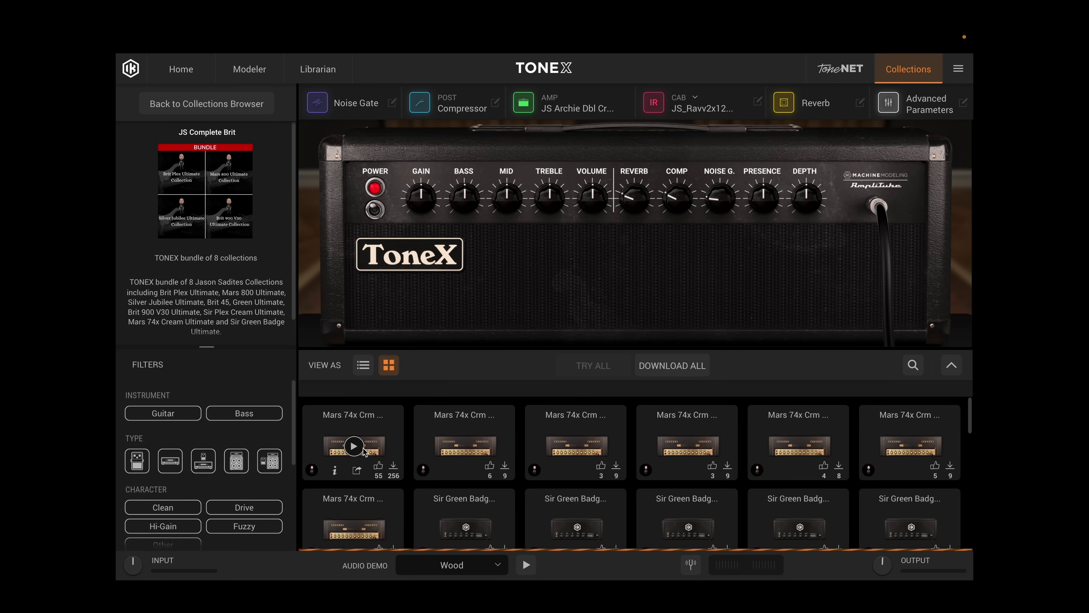
{"action": "mouse_move", "coordinate": [678, 458]}
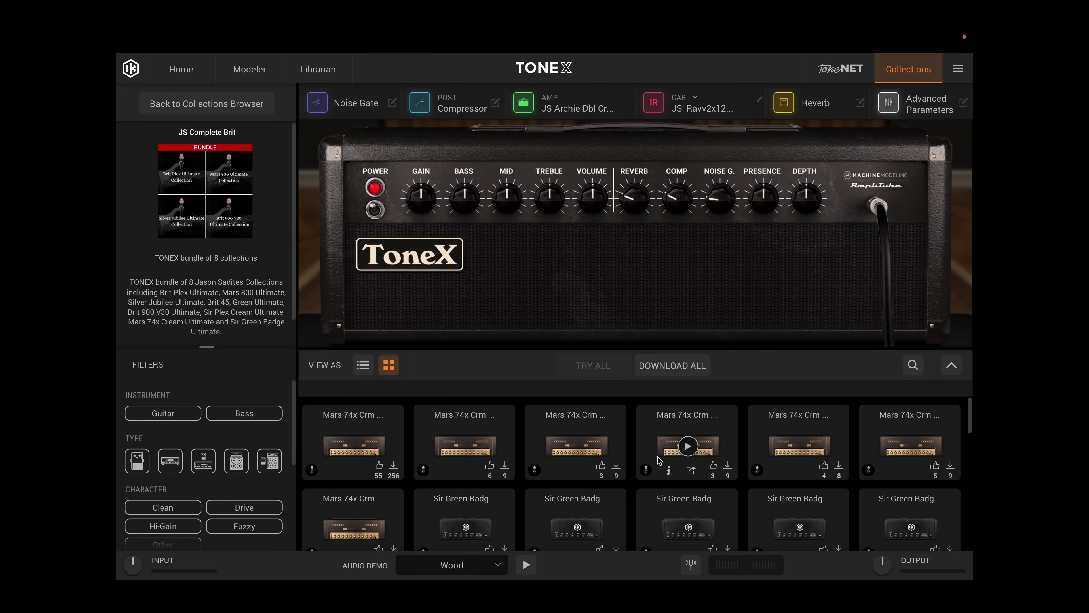
Open the Librarian, view the Archie Double Cream tone model folder, and switch between the tone model and preset browsers
{"action": "left_click", "coordinate": [318, 69]}
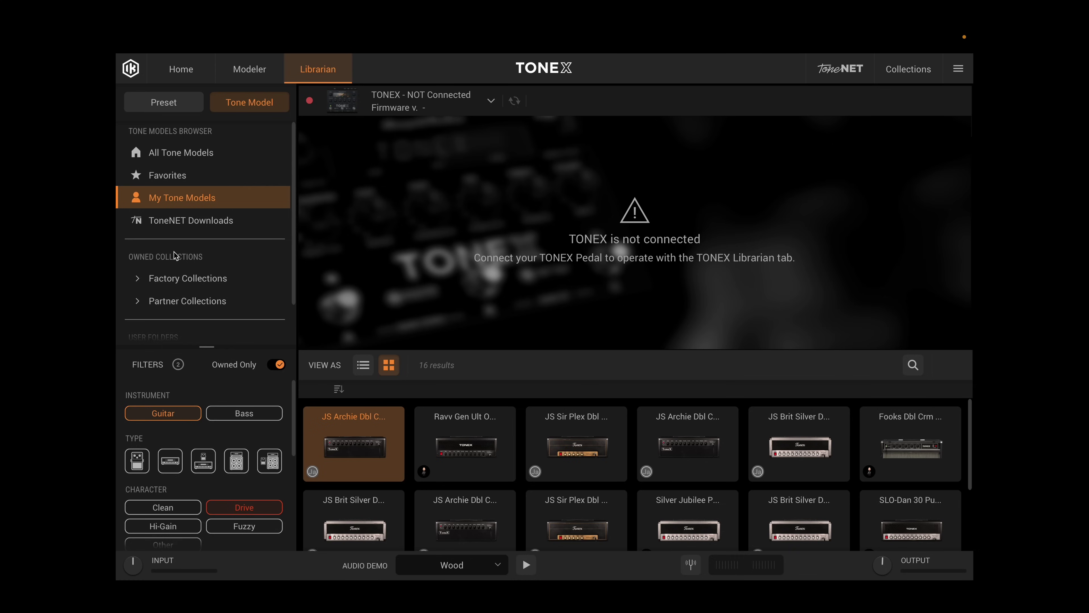
{"action": "scroll", "coordinate": [190, 270], "scroll_direction": "down", "scroll_amount": 1}
{"action": "scroll", "coordinate": [190, 270], "scroll_direction": "down", "scroll_amount": 1}
{"action": "left_click", "coordinate": [211, 312]}
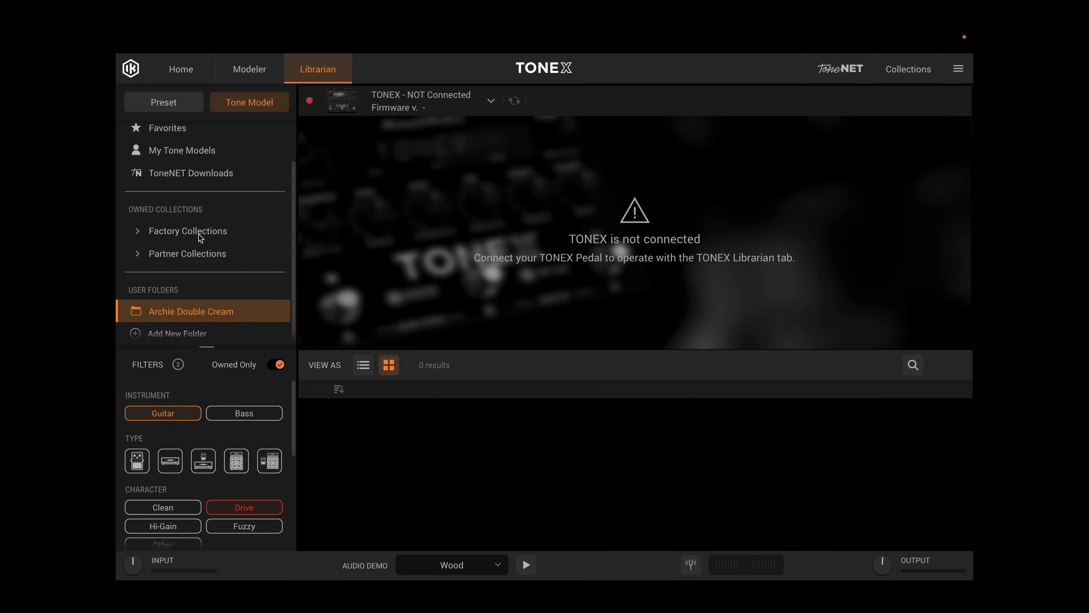
{"action": "left_click", "coordinate": [198, 109]}
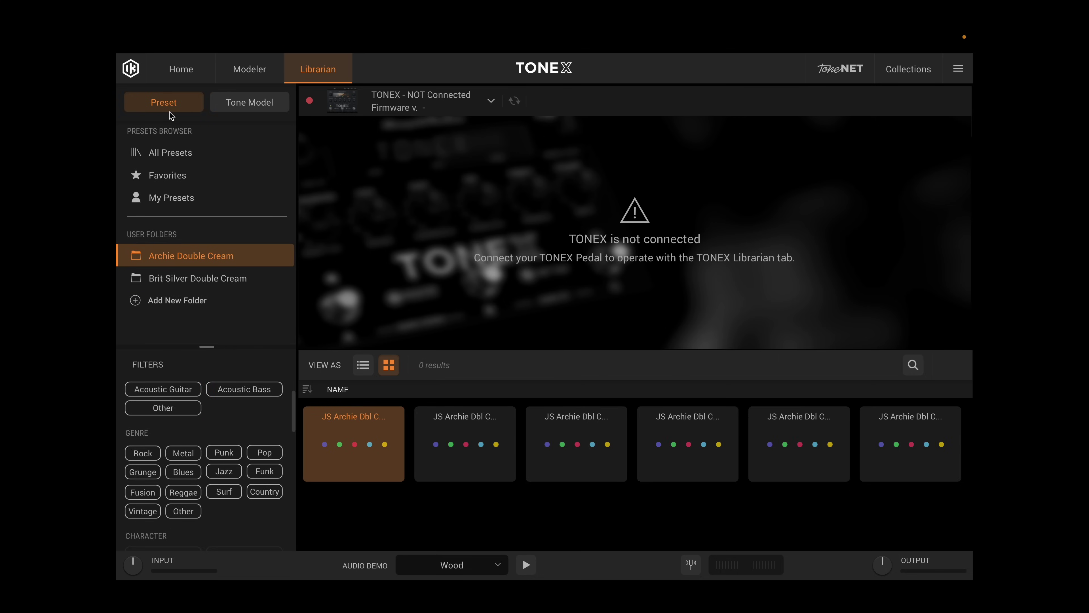
{"action": "left_click", "coordinate": [251, 105]}
{"action": "left_click", "coordinate": [187, 104]}
Compare the two preset user folders and try to place the second Archie Double Cream preset onto the TONEX pedal area
{"action": "left_click", "coordinate": [188, 279]}
{"action": "left_click", "coordinate": [188, 264]}
{"action": "left_click", "coordinate": [190, 287]}
{"action": "left_click", "coordinate": [188, 263]}
{"action": "left_click_drag", "start_coordinate": [450, 457], "coordinate": [554, 263]}
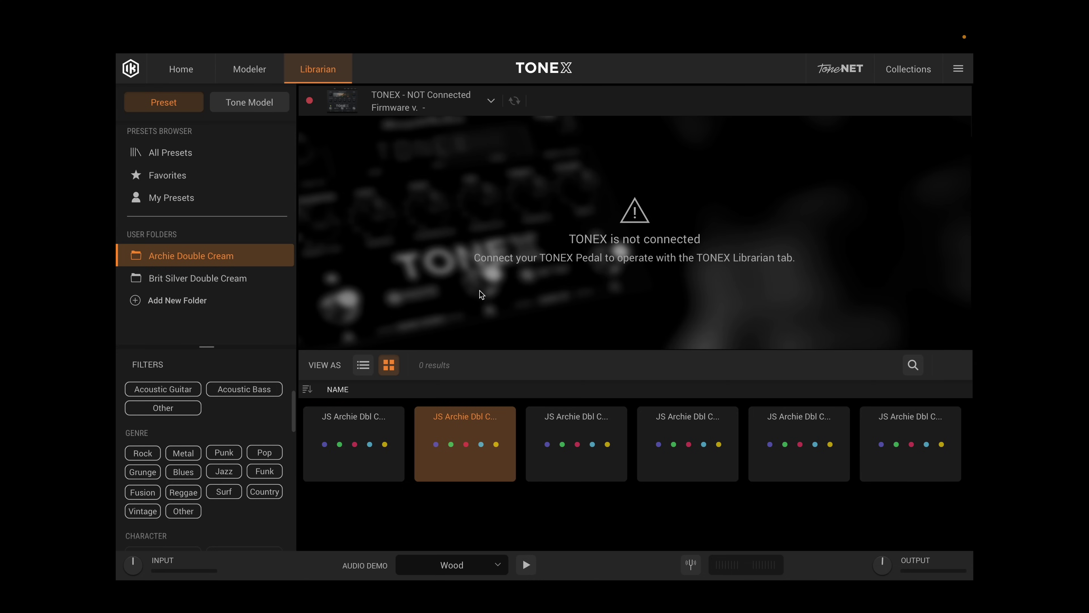
Look at the TONEX pedal's library export, import, firmware update and recovery options, and close the list
{"action": "left_click", "coordinate": [491, 101]}
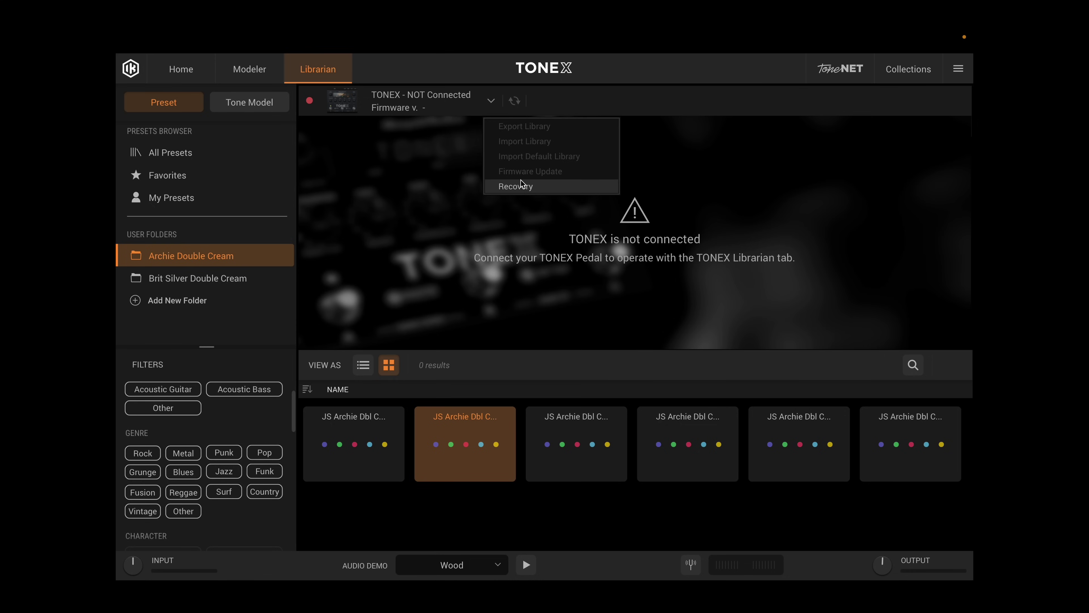
{"action": "left_click", "coordinate": [493, 104]}
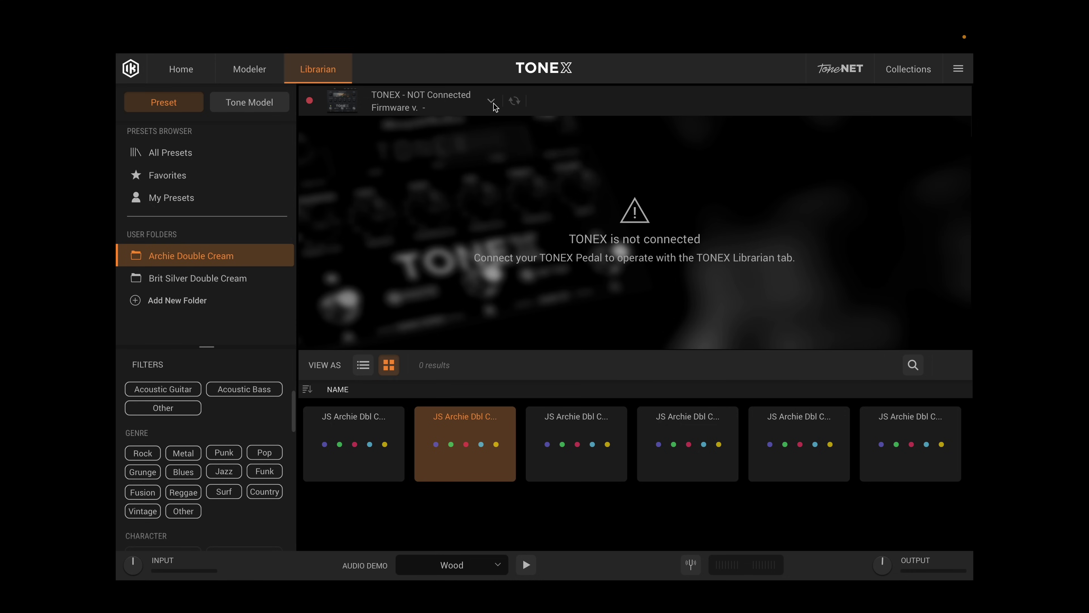